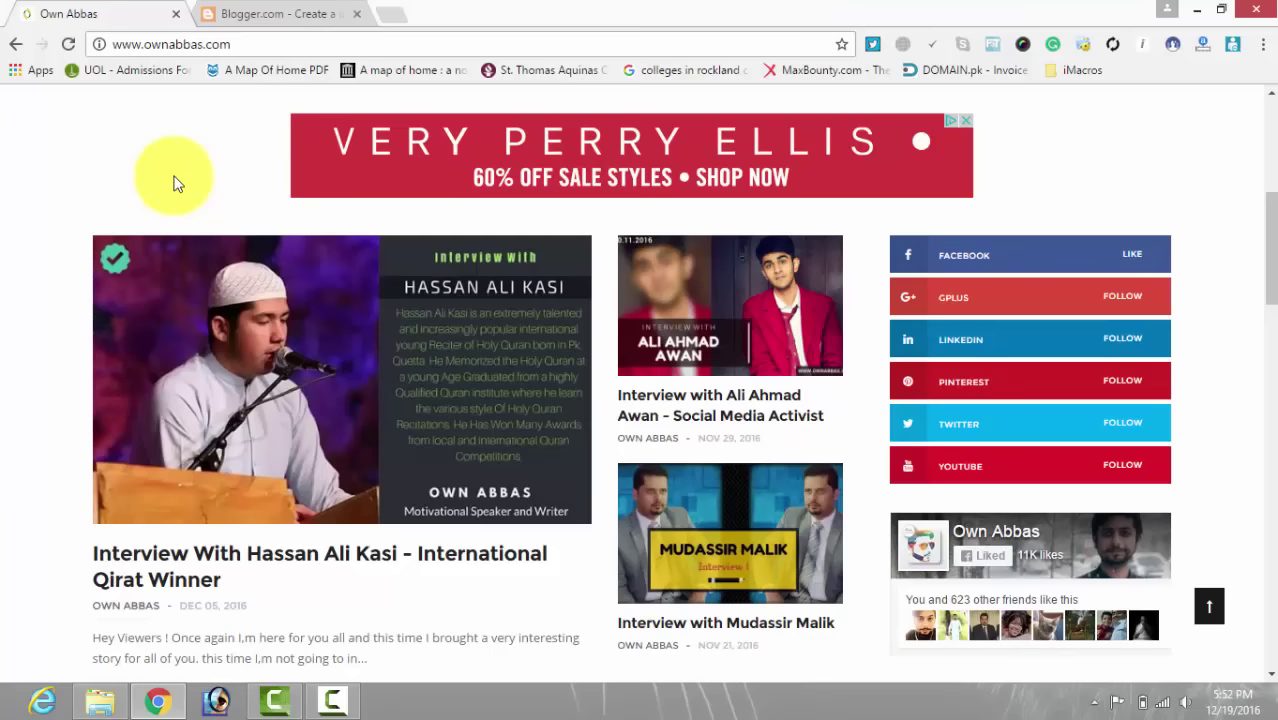
pyautogui.click(246, 14)
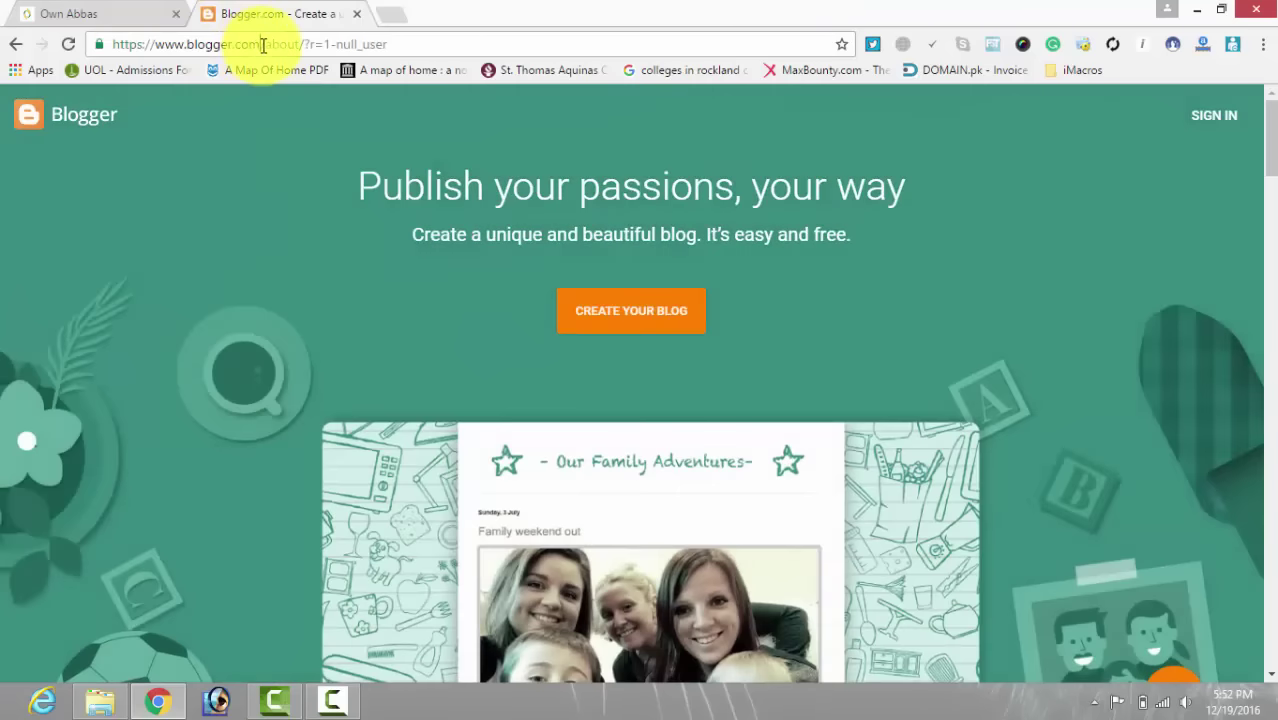
pyautogui.moveTo(263, 44); pyautogui.dragTo(402, 48)
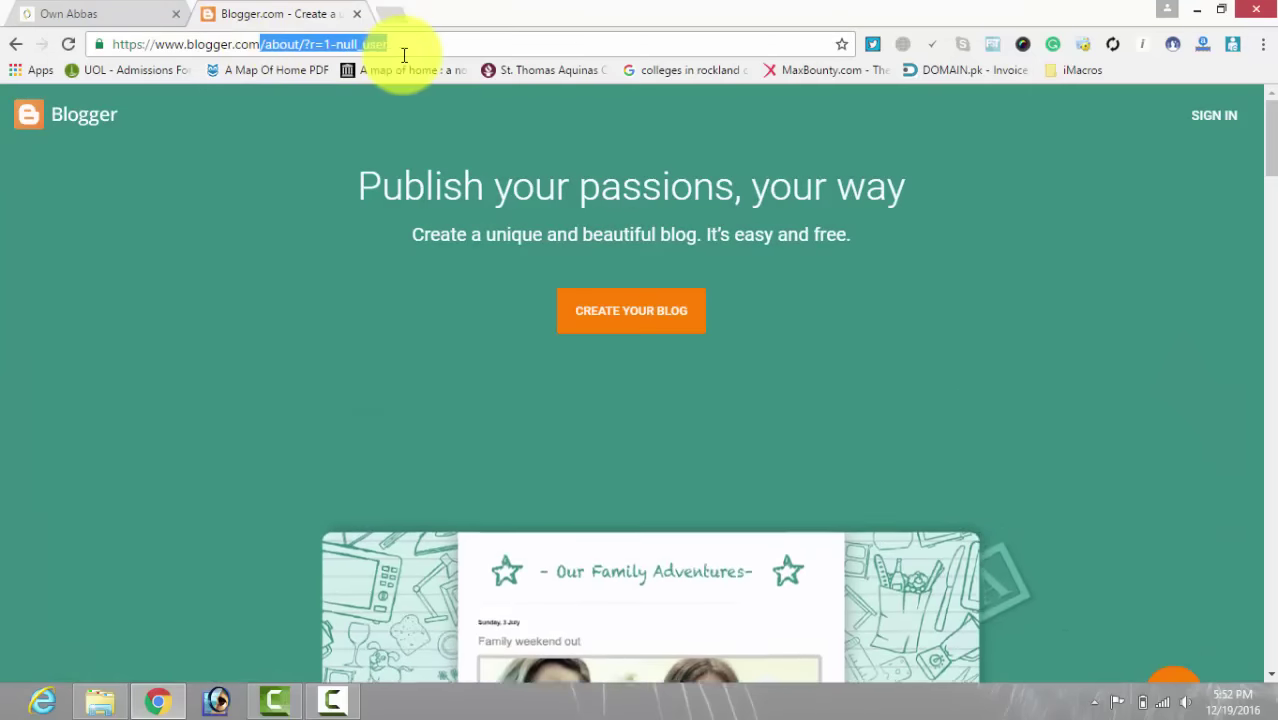
pyautogui.press('BackSpace')
pyautogui.press('Return')
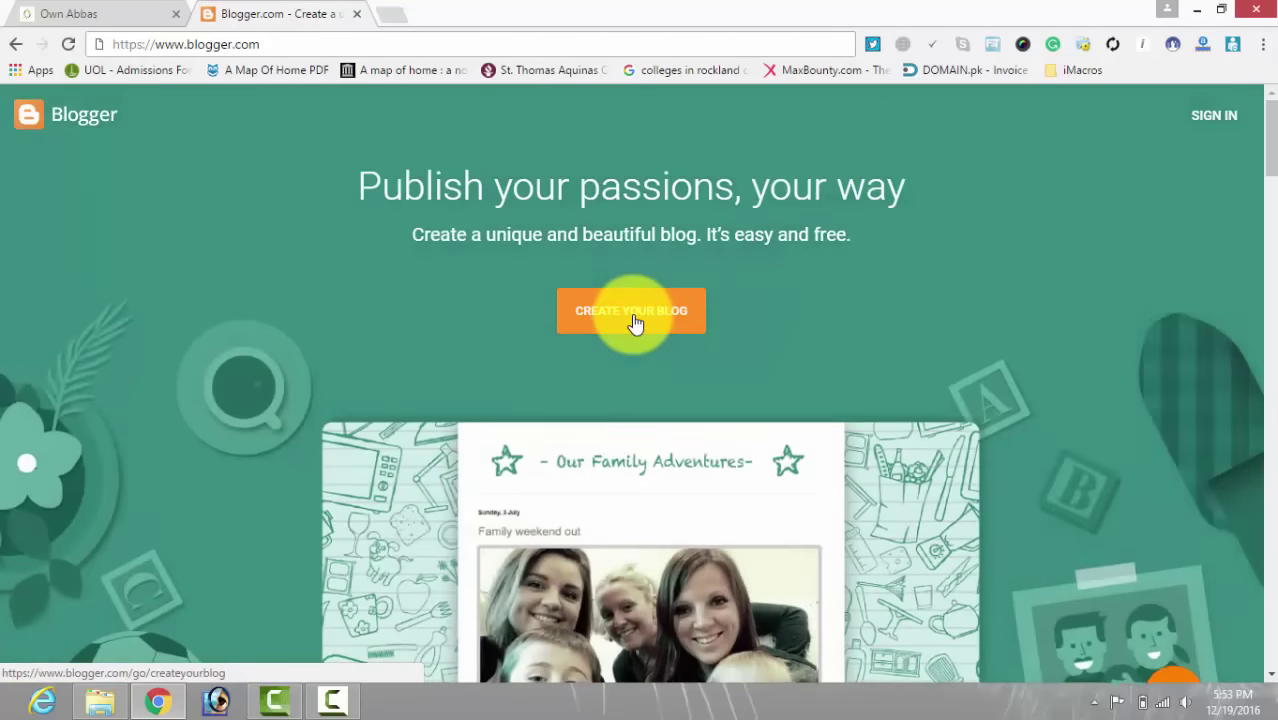
# Start creating a blog by signing in with an existing Google account, and dismiss the introductory blog list tip
pyautogui.click(633, 320)
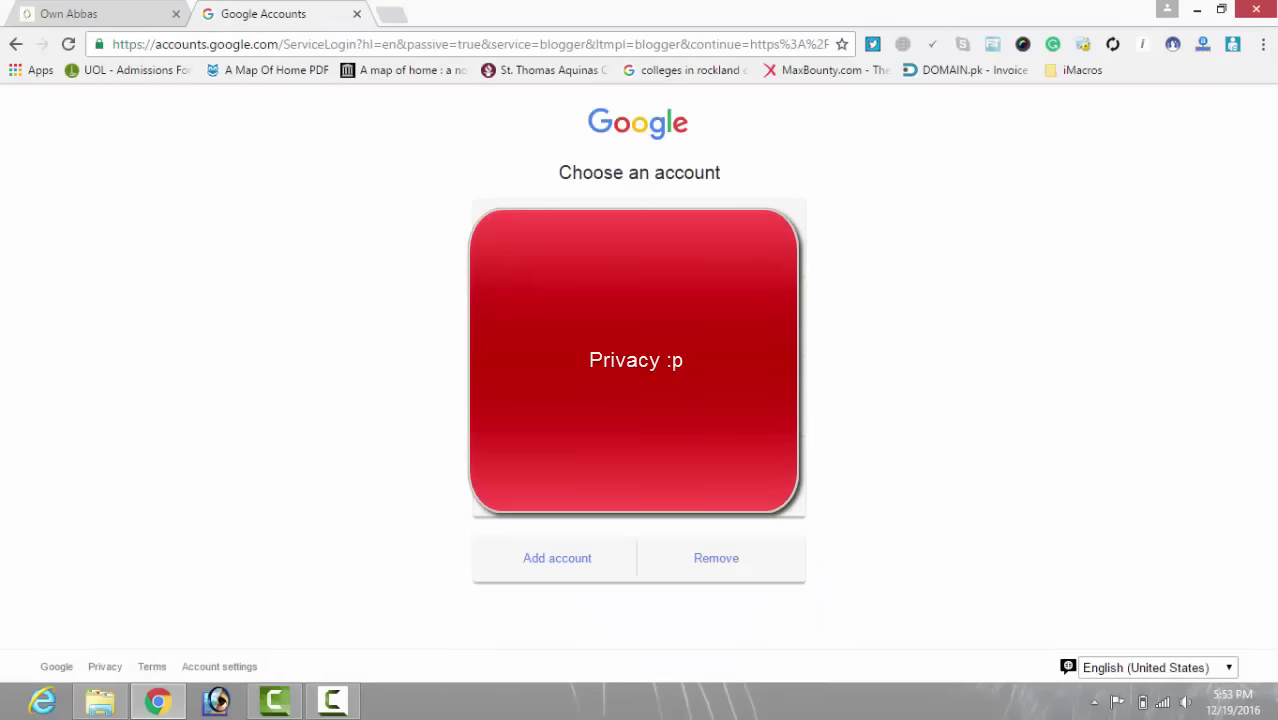
pyautogui.click(474, 505)
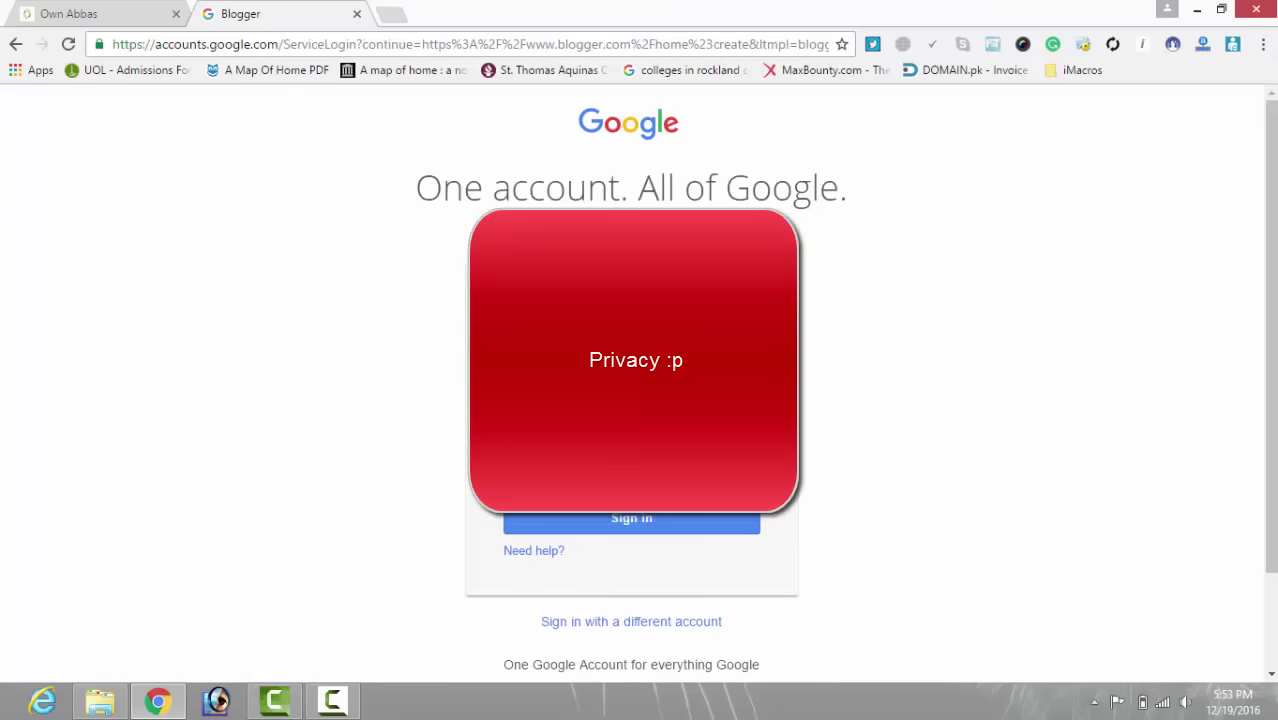
pyautogui.press('Return')
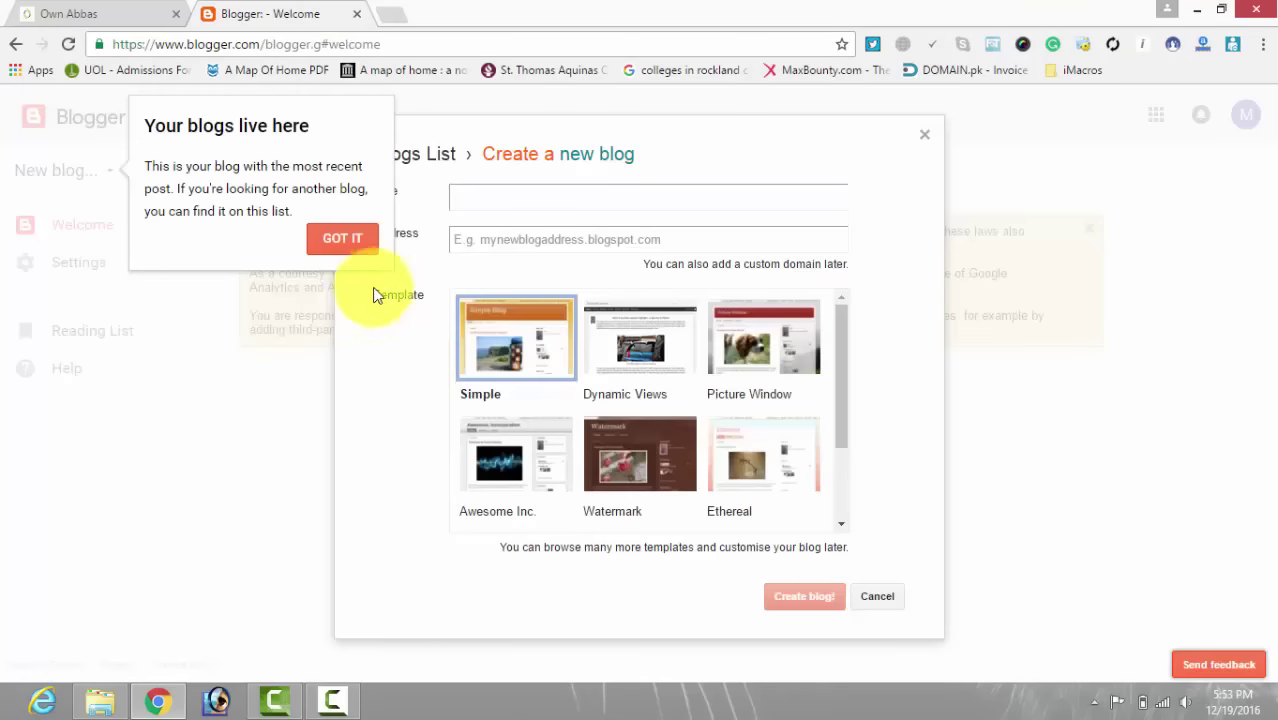
pyautogui.click(361, 247)
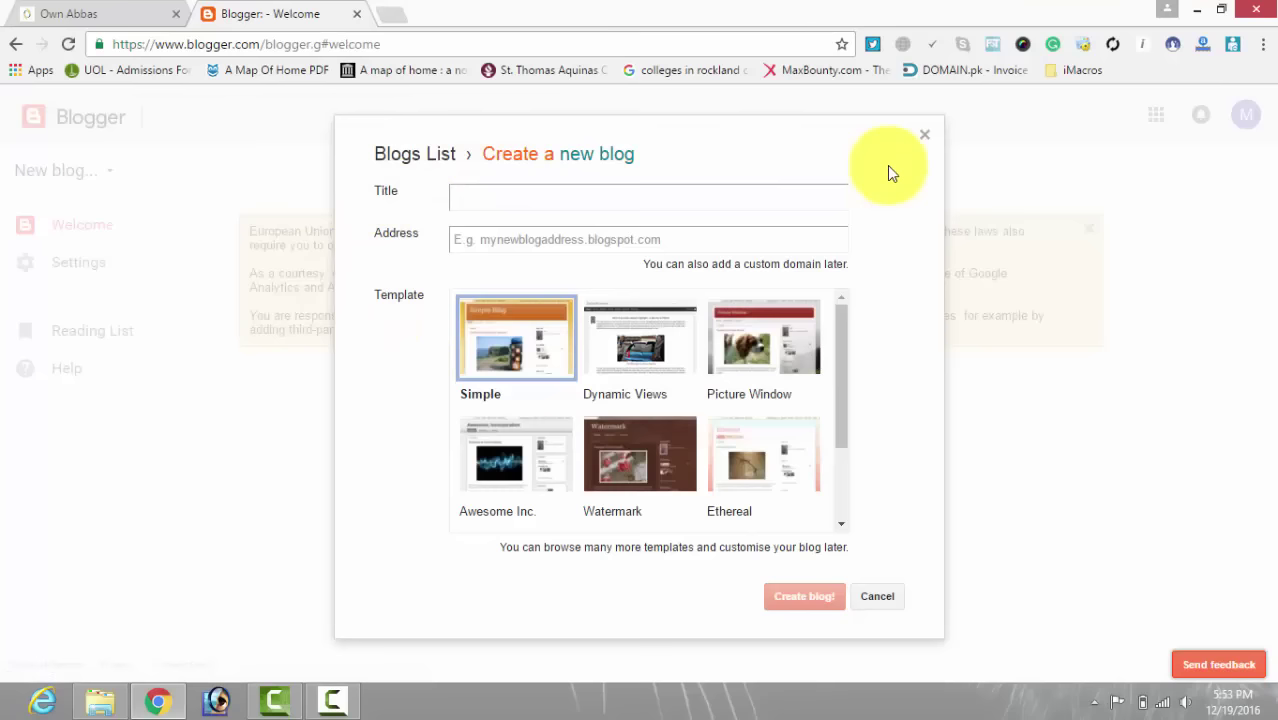
# Enter "Own Abbas Tutorial" as the title of the new blog
pyautogui.click(522, 201)
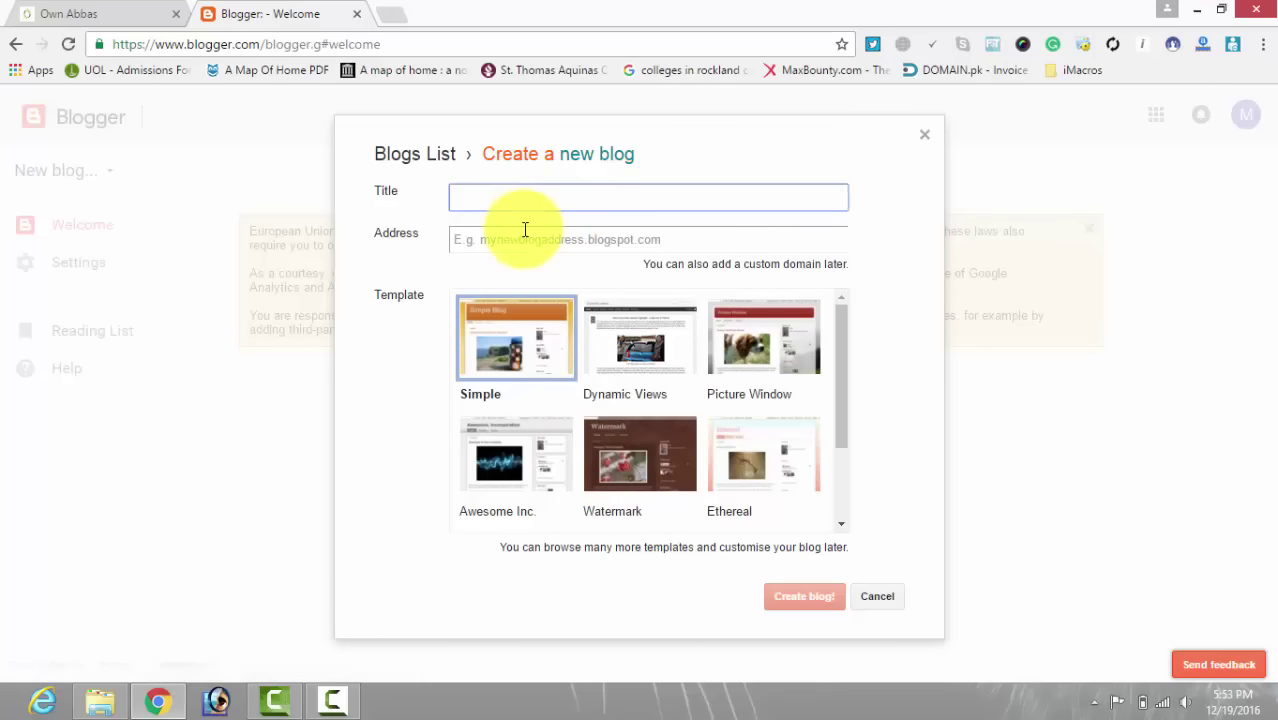
pyautogui.click(525, 240)
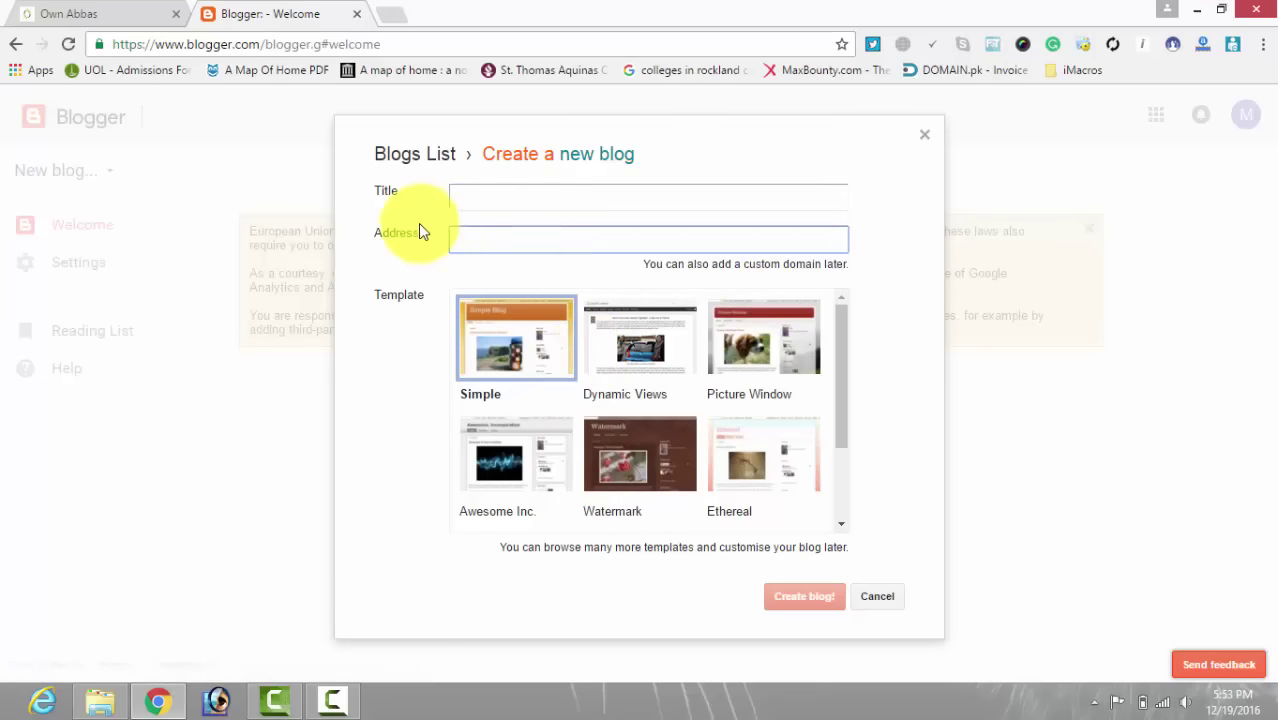
pyautogui.click(398, 245)
pyautogui.click(491, 199)
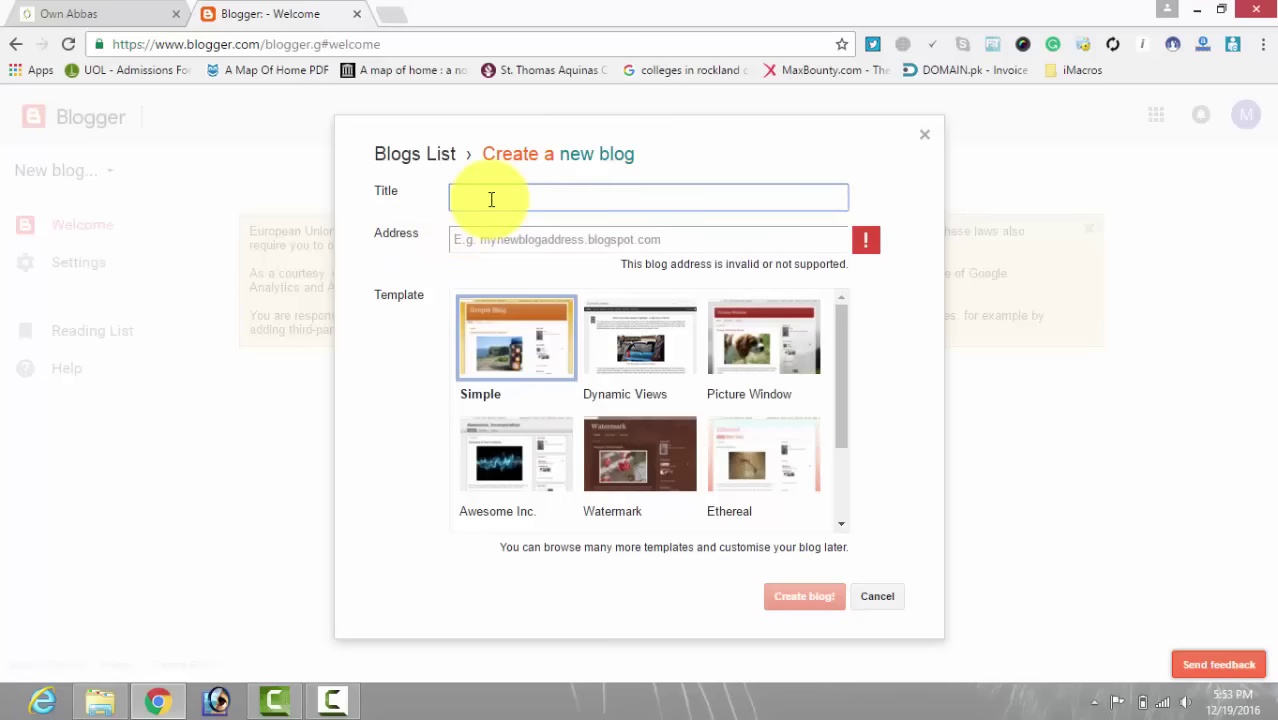
pyautogui.write('T')
pyautogui.press('BackSpace')
pyautogui.write('Own Abbas Tutorial')
# Set the new blog's address to the suggested ownabbastutorials.blogspot.com
pyautogui.click(527, 236)
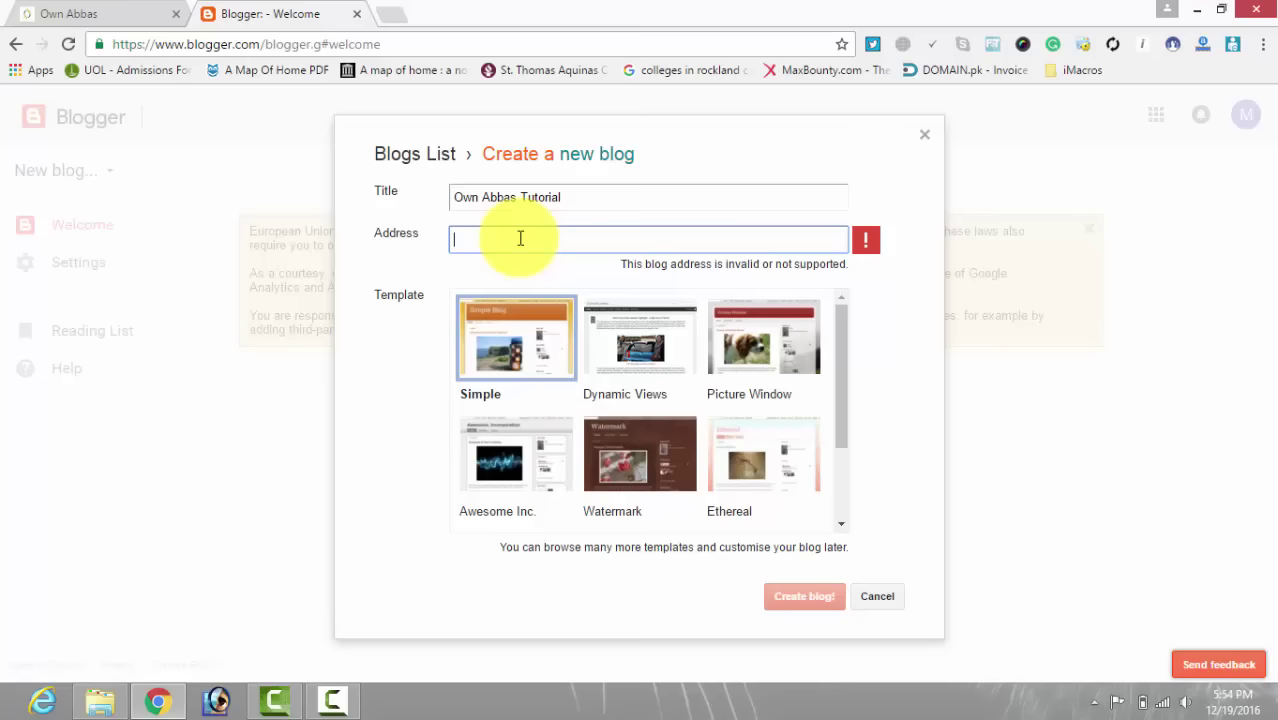
pyautogui.write('ownabbas')
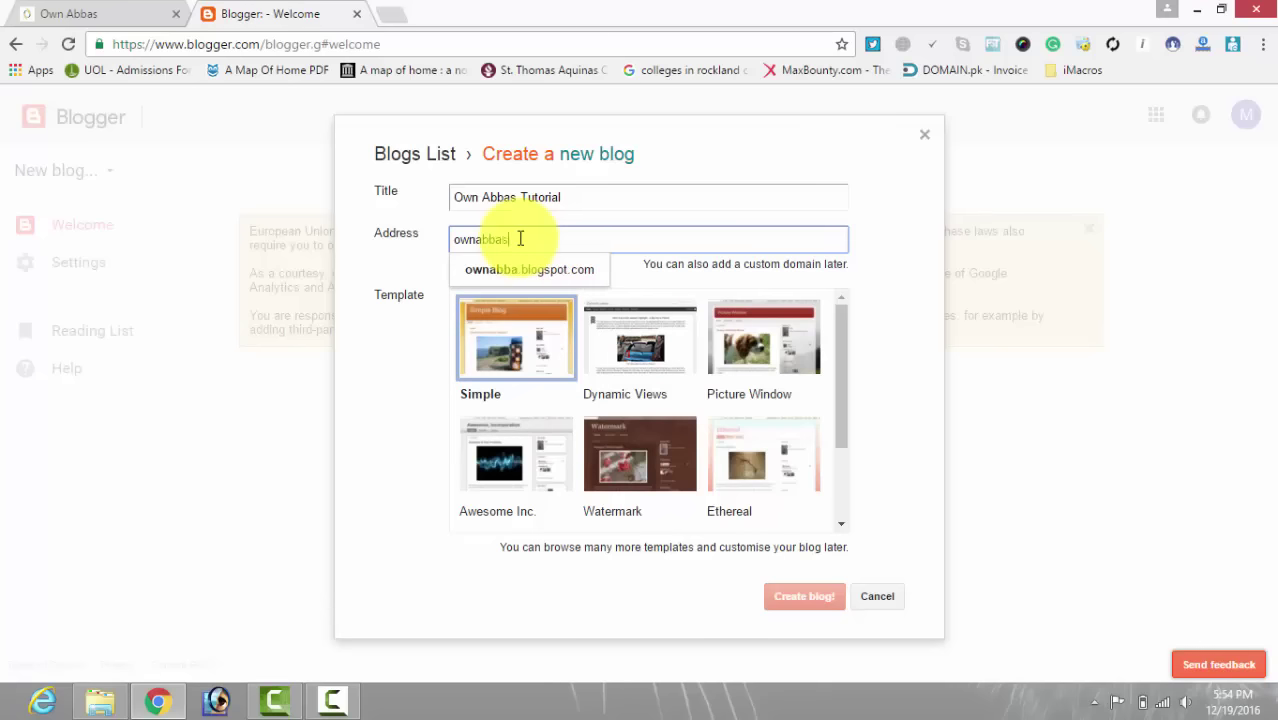
pyautogui.write('tuttor')
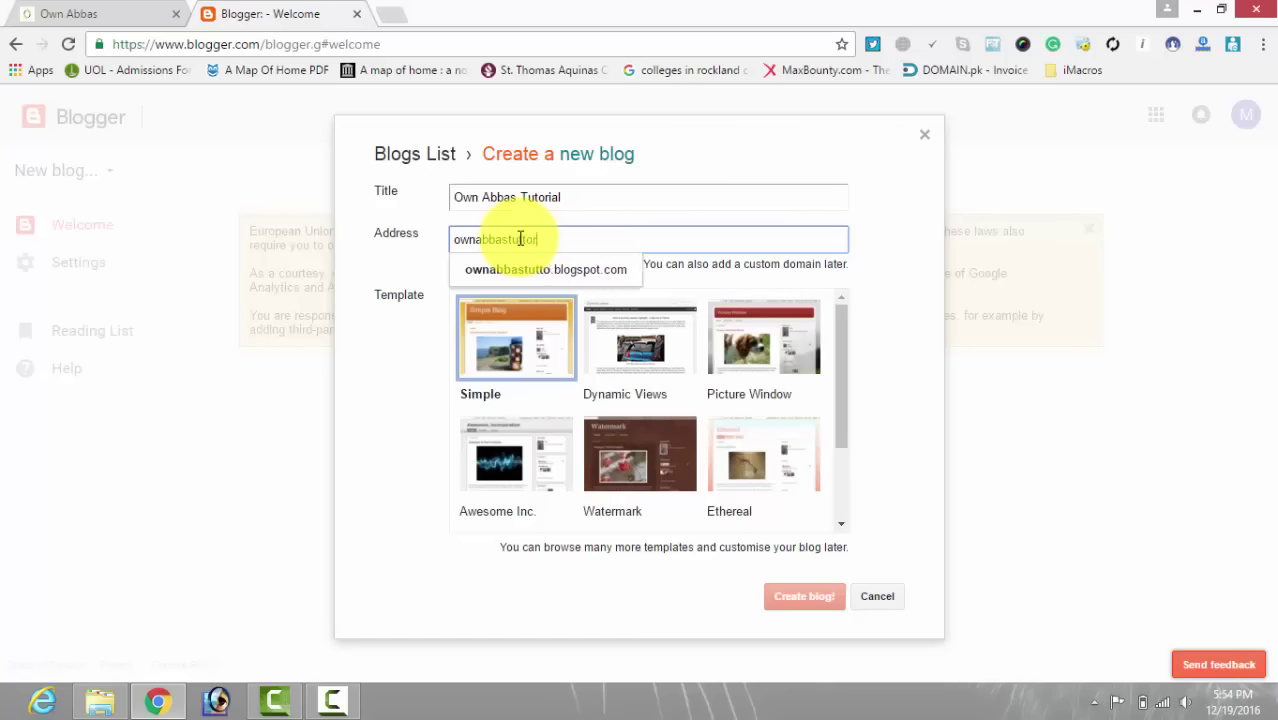
pyautogui.write('als')
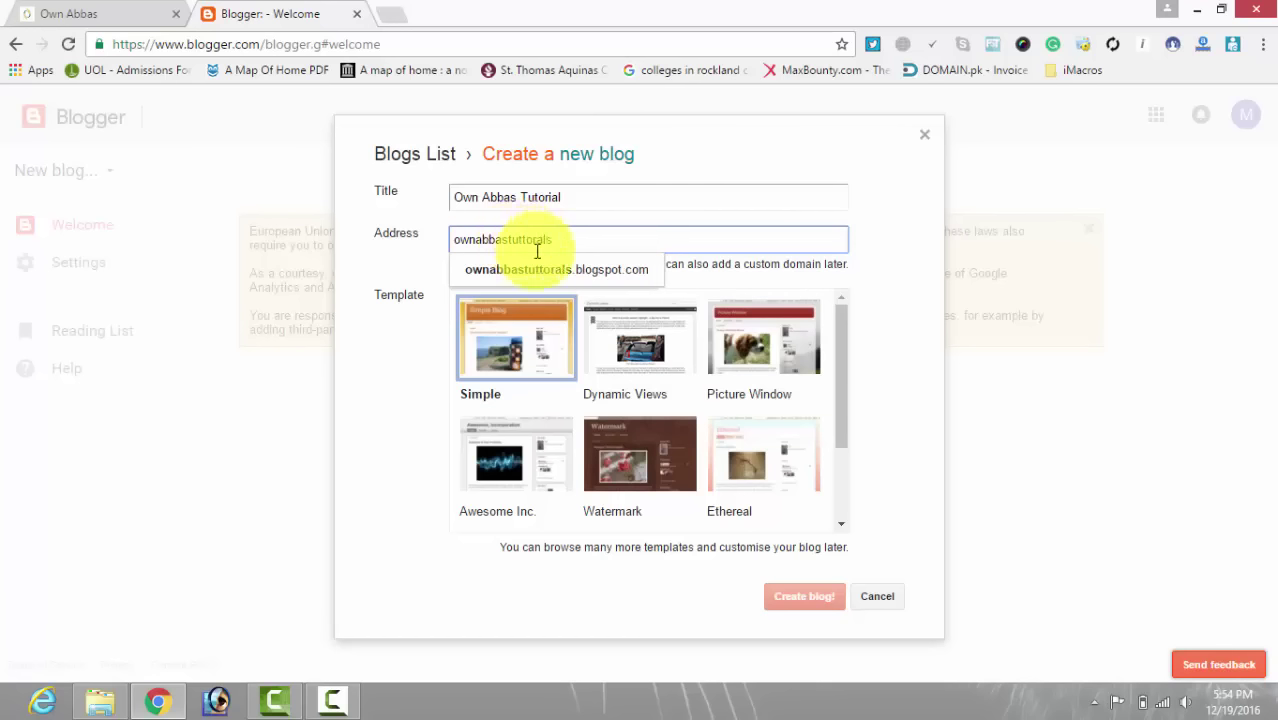
pyautogui.press('BackSpace')
pyautogui.press('BackSpace')
pyautogui.press('BackSpace')
pyautogui.press('BackSpace')
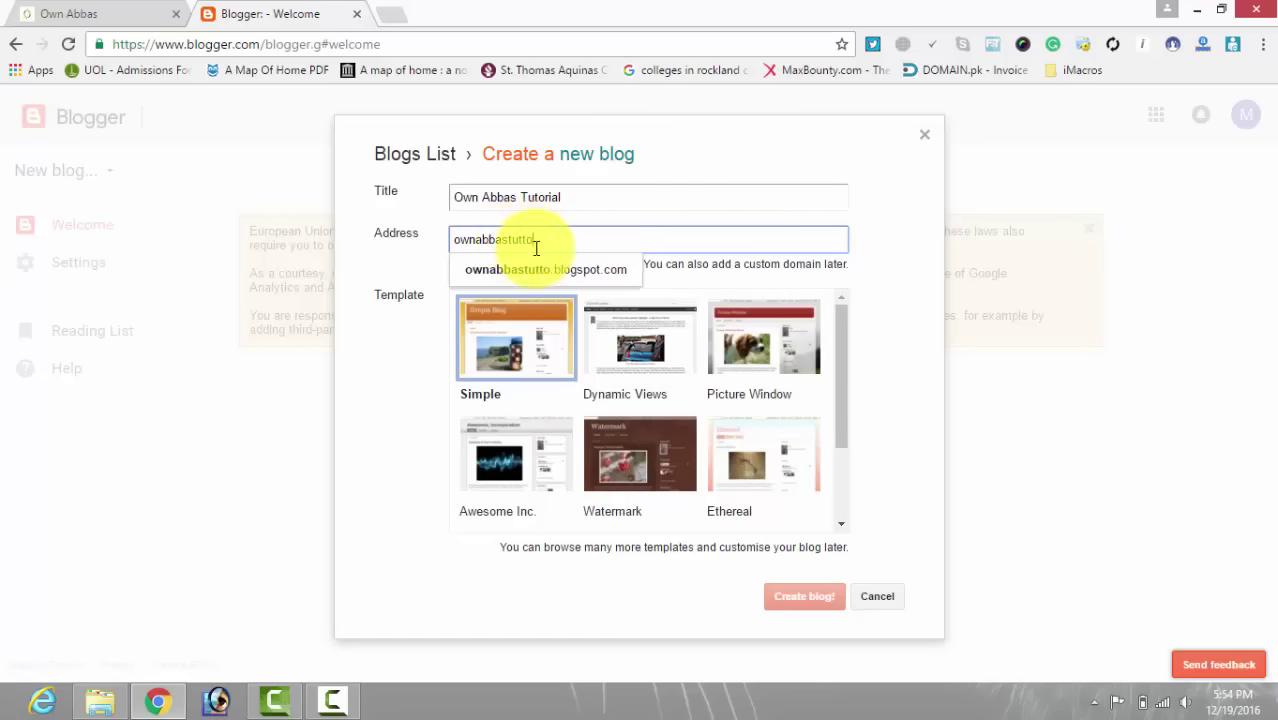
pyautogui.press('BackSpace')
pyautogui.press('BackSpace')
pyautogui.write('orials')
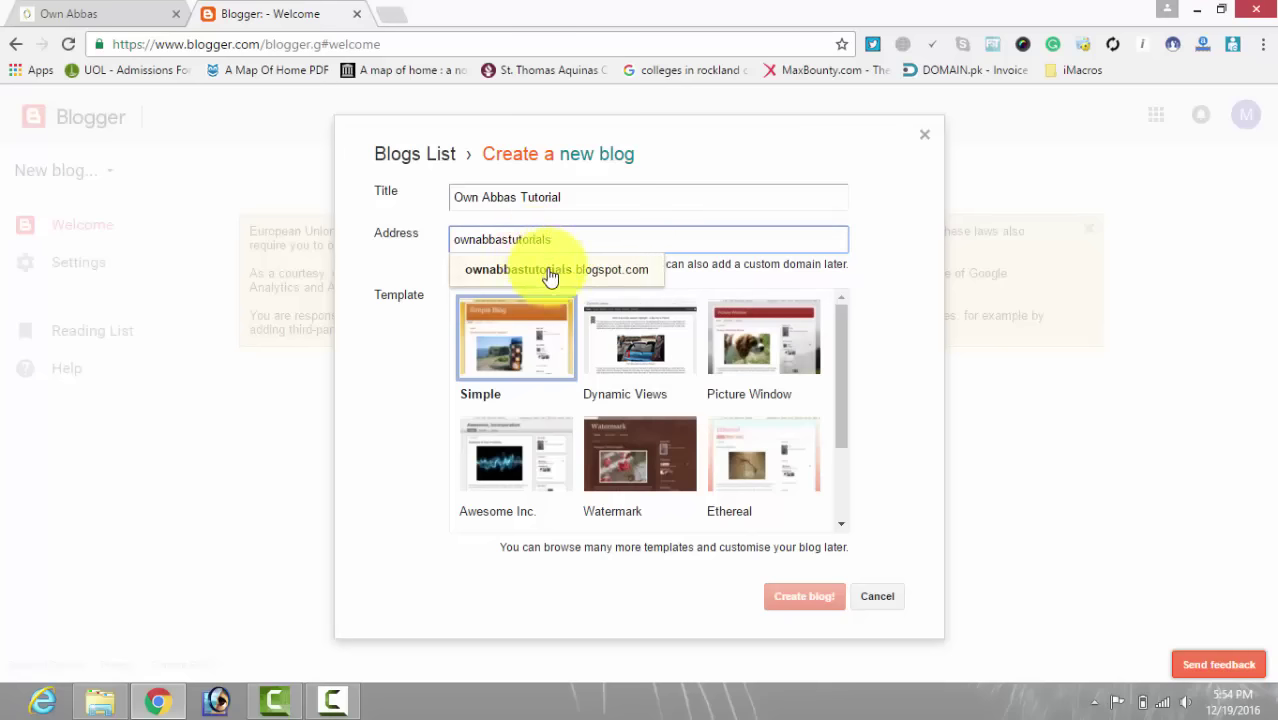
pyautogui.click(545, 269)
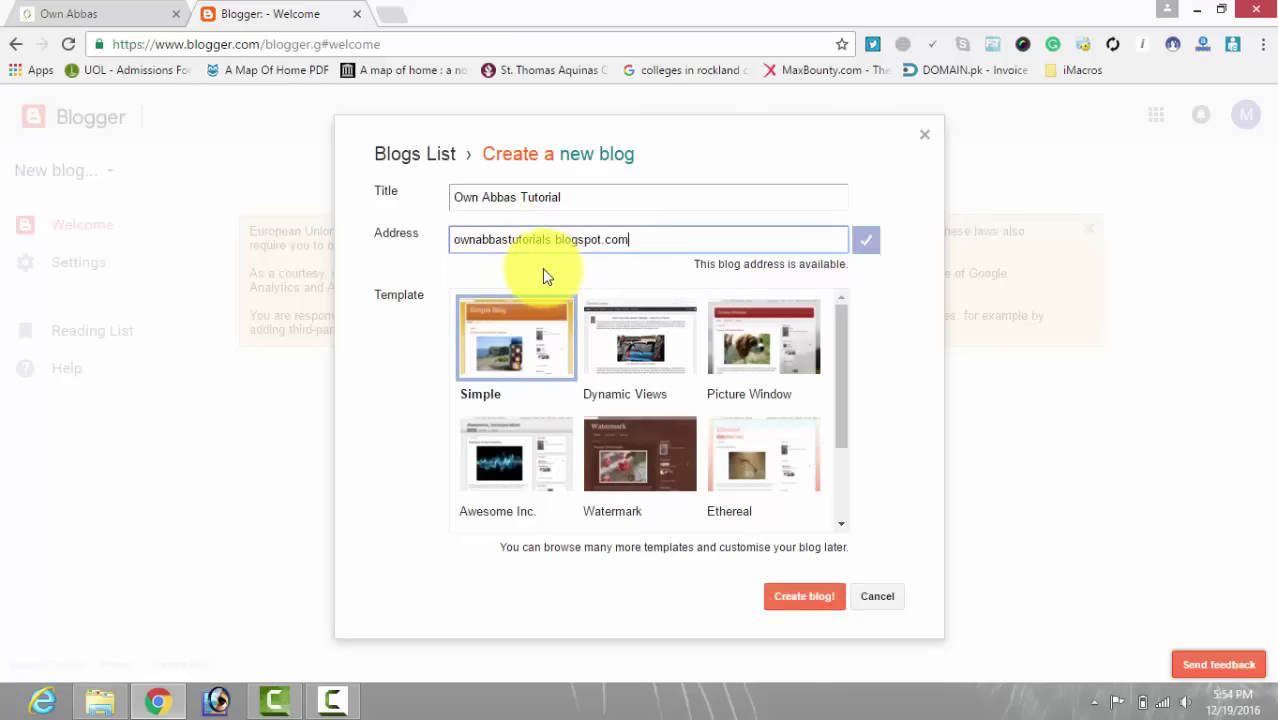
# Change the blog address to the singular form ownabbastutorial.blogspot.com
pyautogui.click(553, 242)
pyautogui.press('BackSpace')
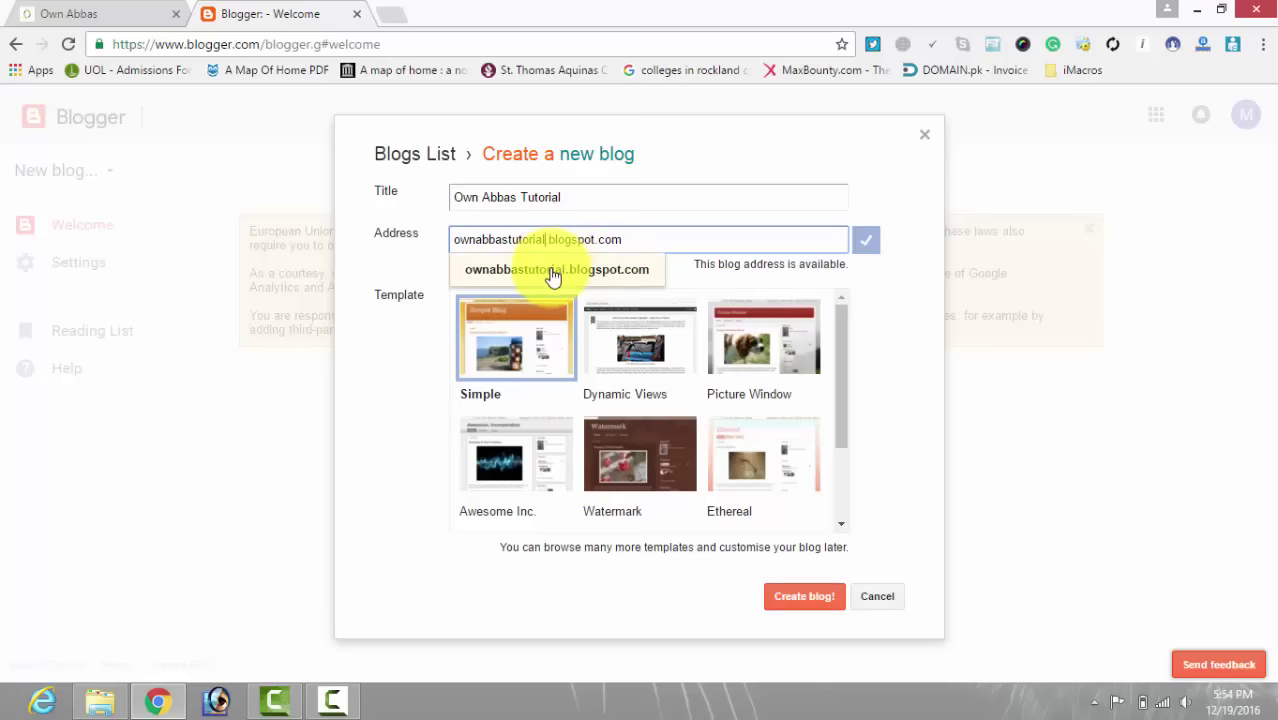
pyautogui.click(556, 270)
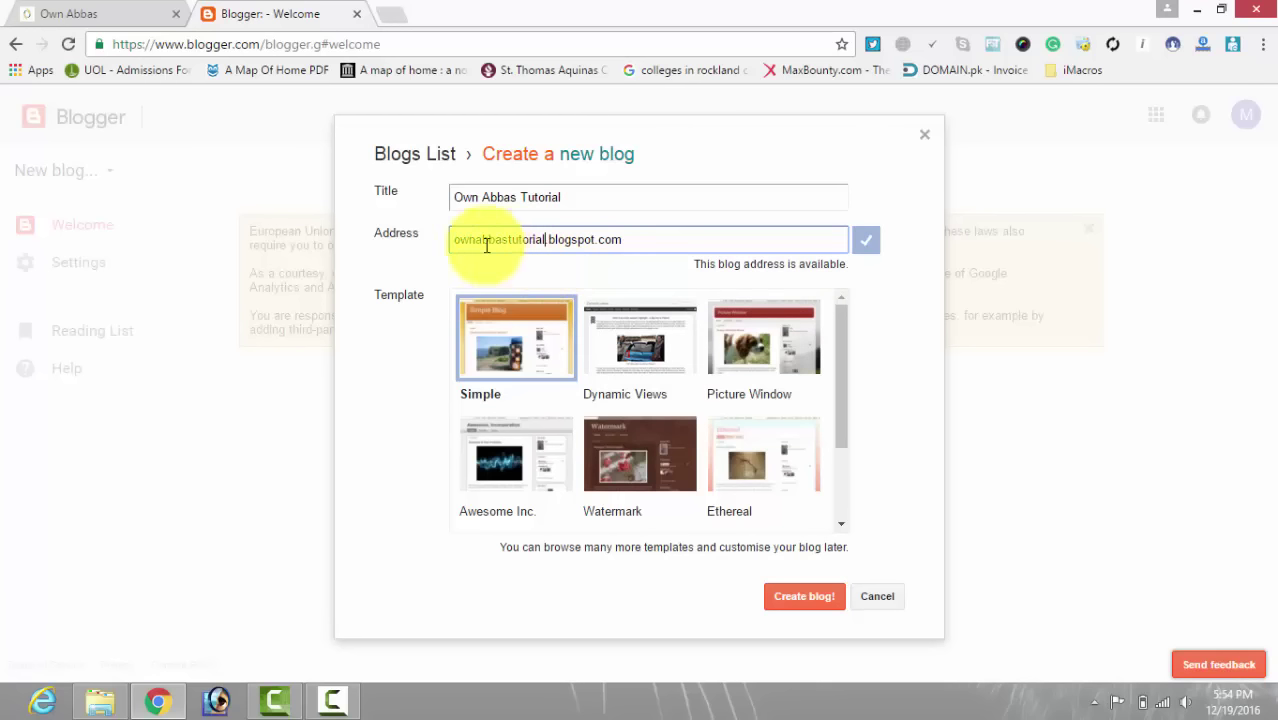
# Try own.blogspot.com as the blog address to check its availability, and restore ownabbastutorial.blogspot.com
pyautogui.moveTo(476, 240); pyautogui.dragTo(547, 244)
pyautogui.press('BackSpace')
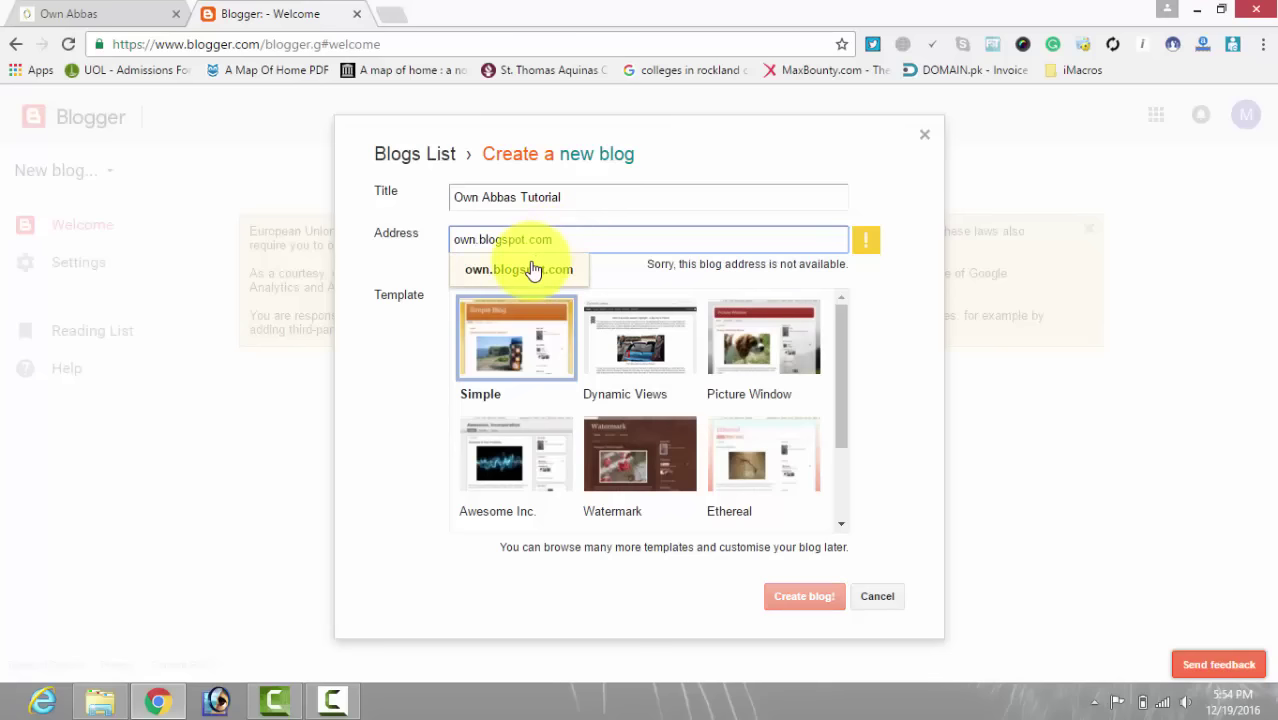
pyautogui.click(533, 270)
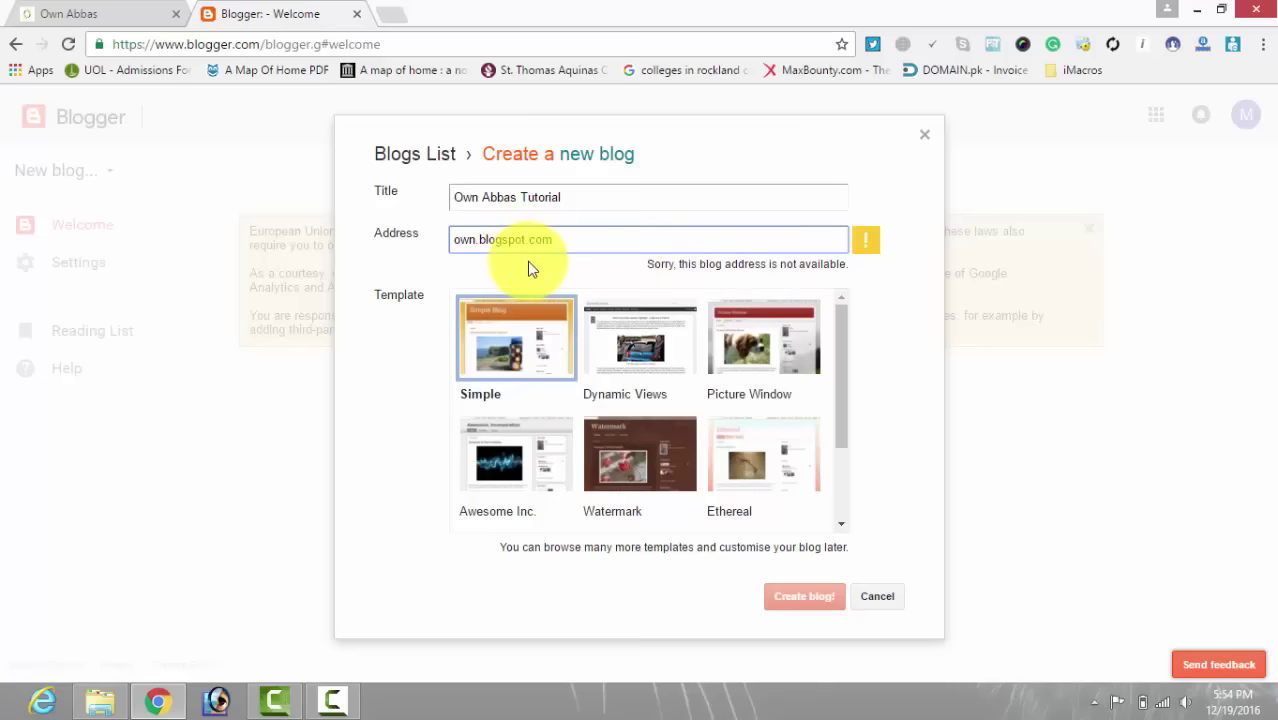
pyautogui.write('abbastutorial')
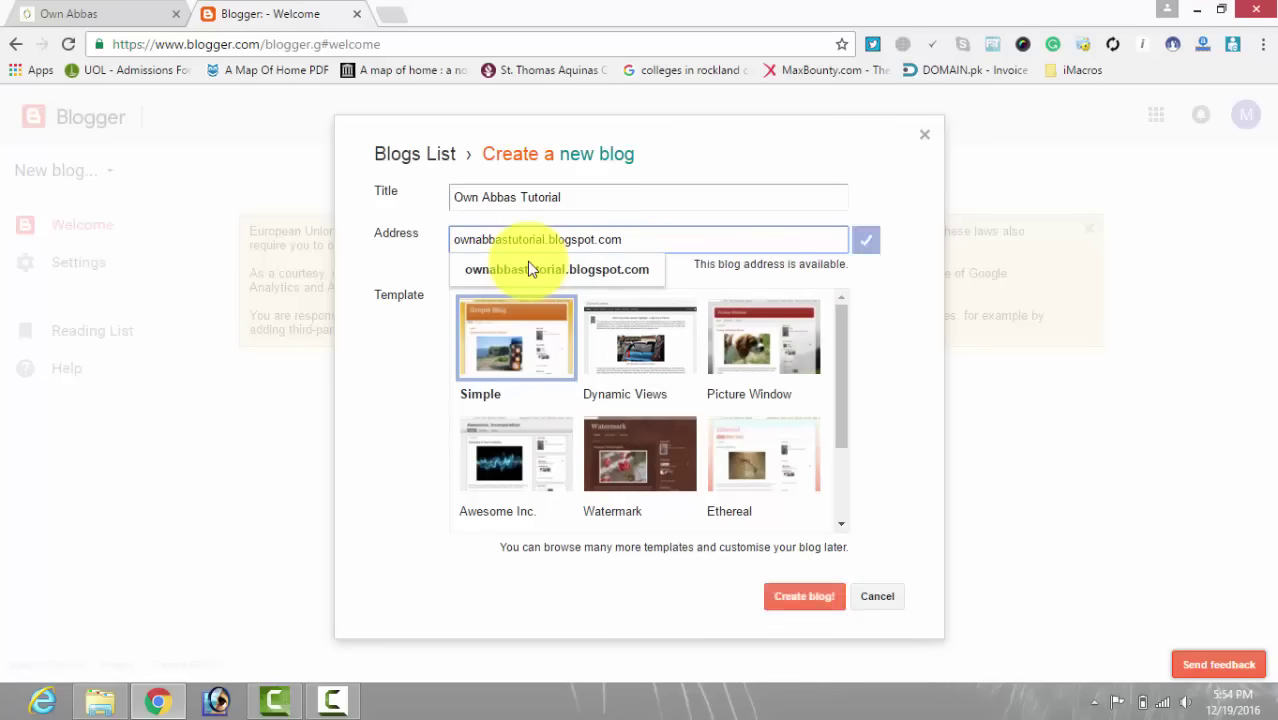
pyautogui.click(533, 269)
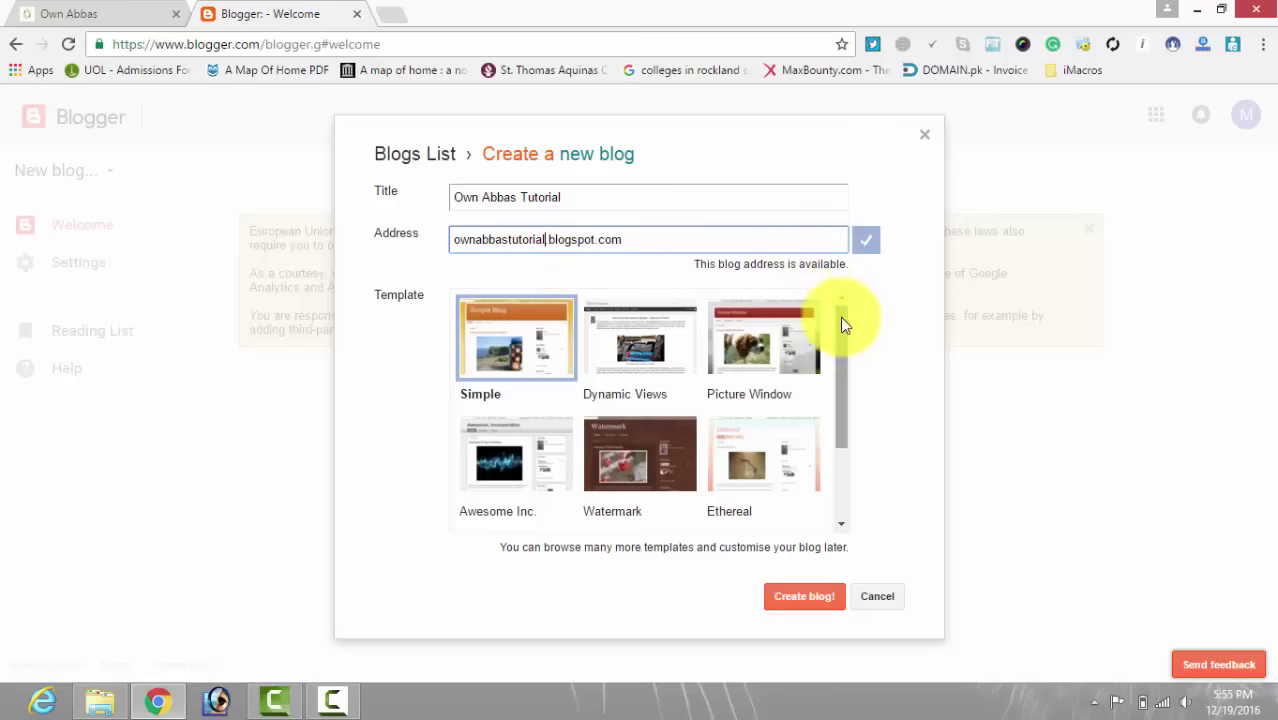
# Create the blog with the Dynamic Views template and decline the Google Domains offer
pyautogui.moveTo(840, 322)
pyautogui.mouseDown()
pyautogui.moveTo(846, 404)
pyautogui.moveTo(841, 323)
pyautogui.mouseUp()
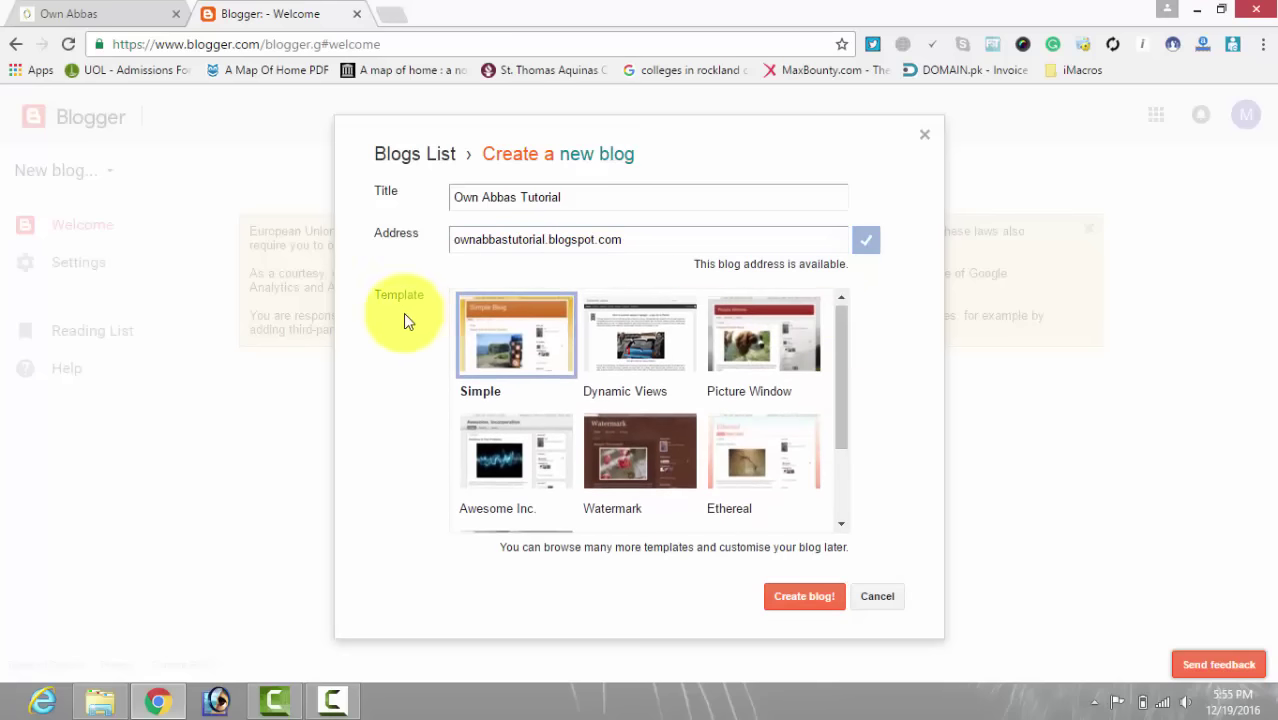
pyautogui.moveTo(843, 332); pyautogui.dragTo(844, 306)
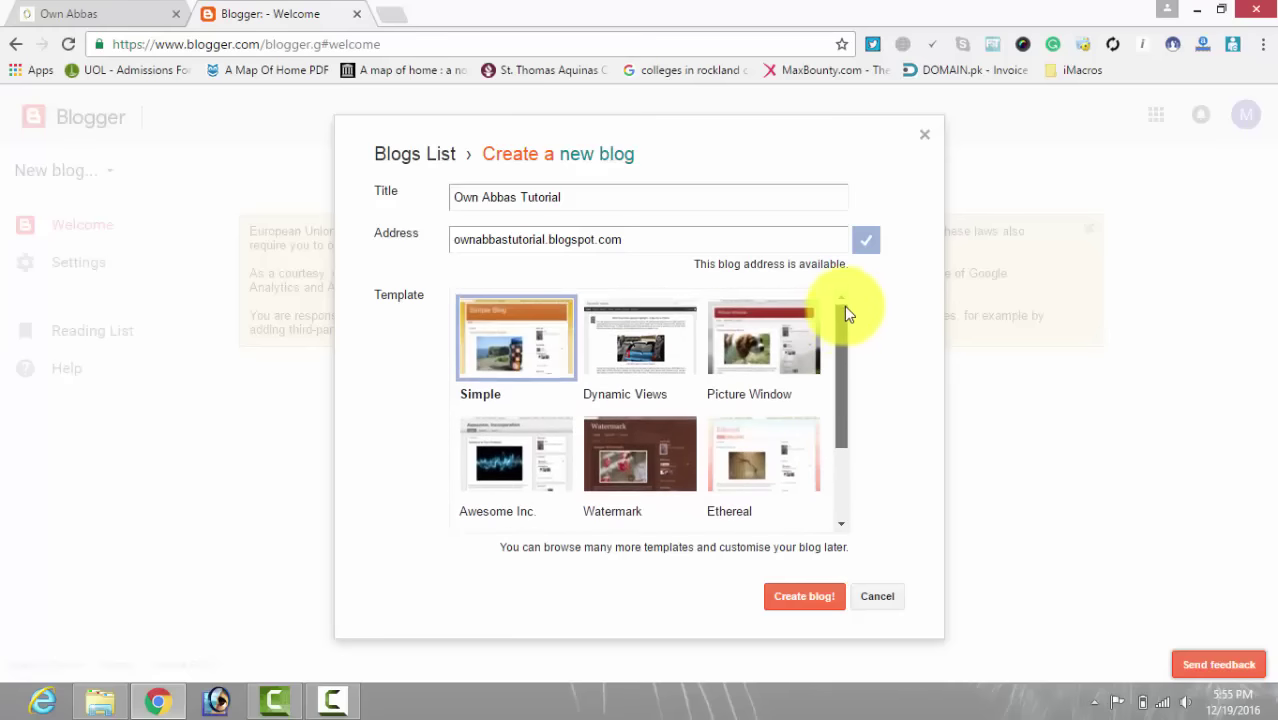
pyautogui.click(645, 350)
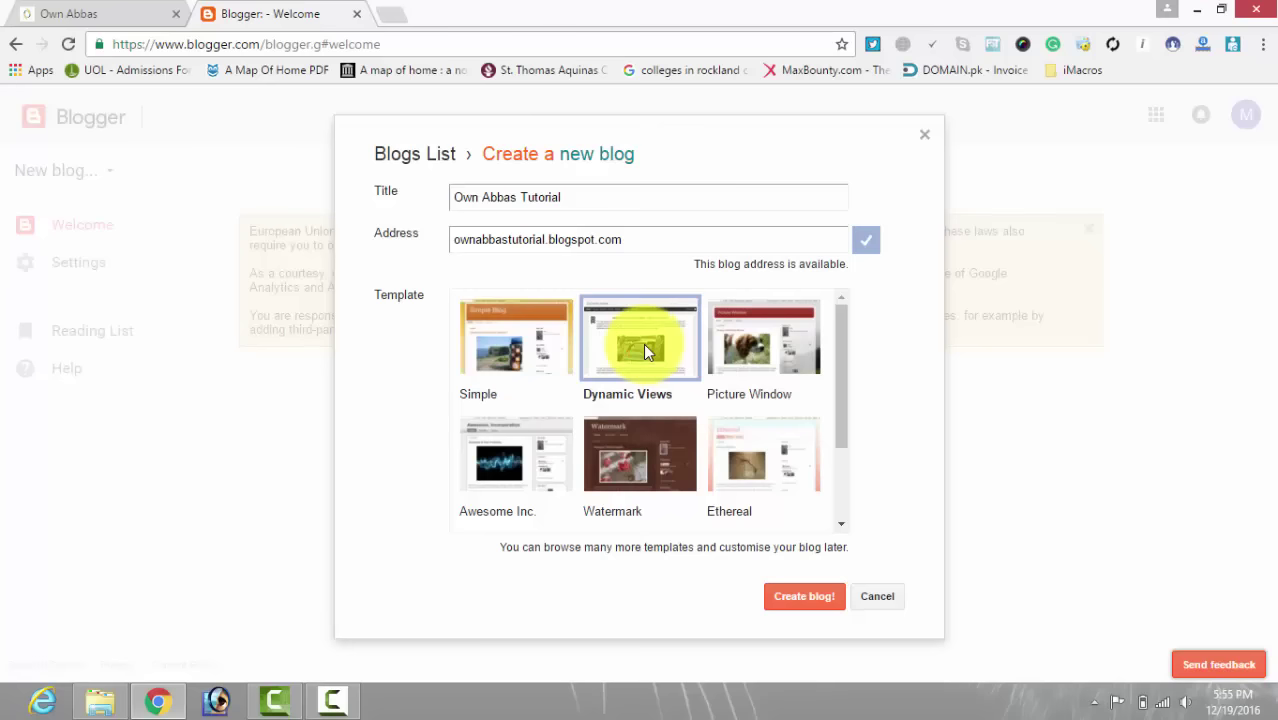
pyautogui.click(805, 597)
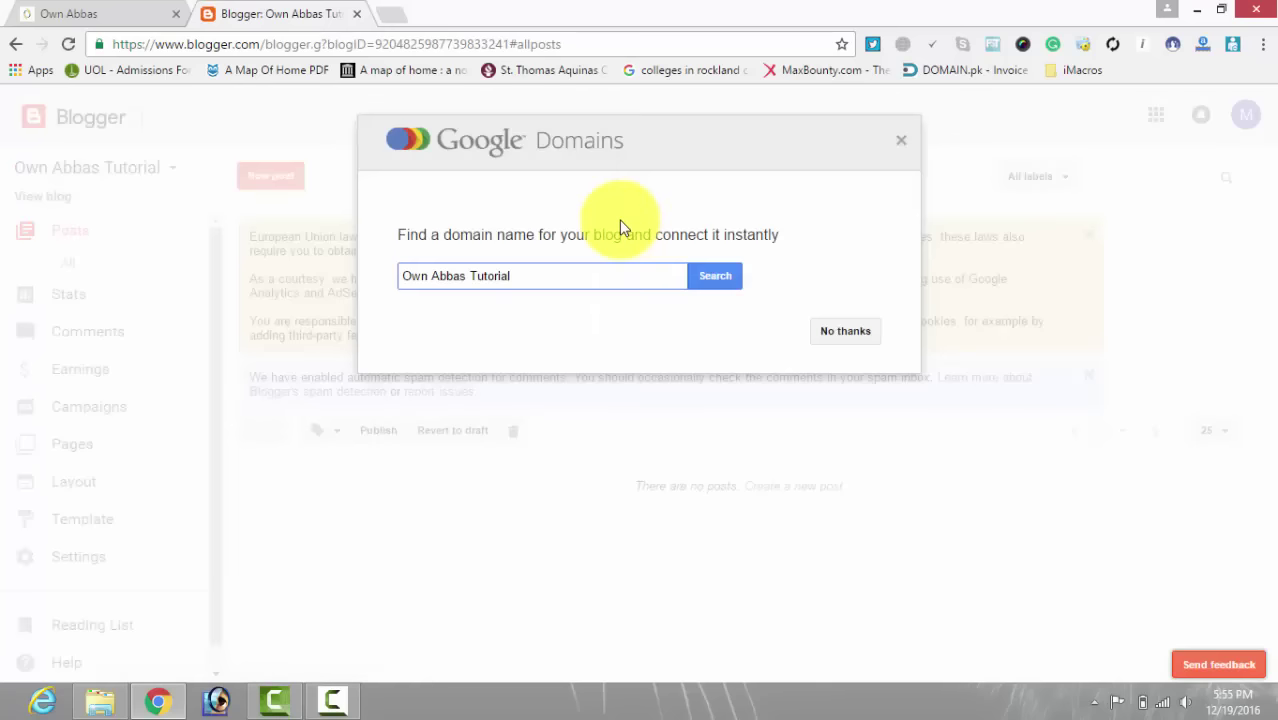
pyautogui.click(832, 343)
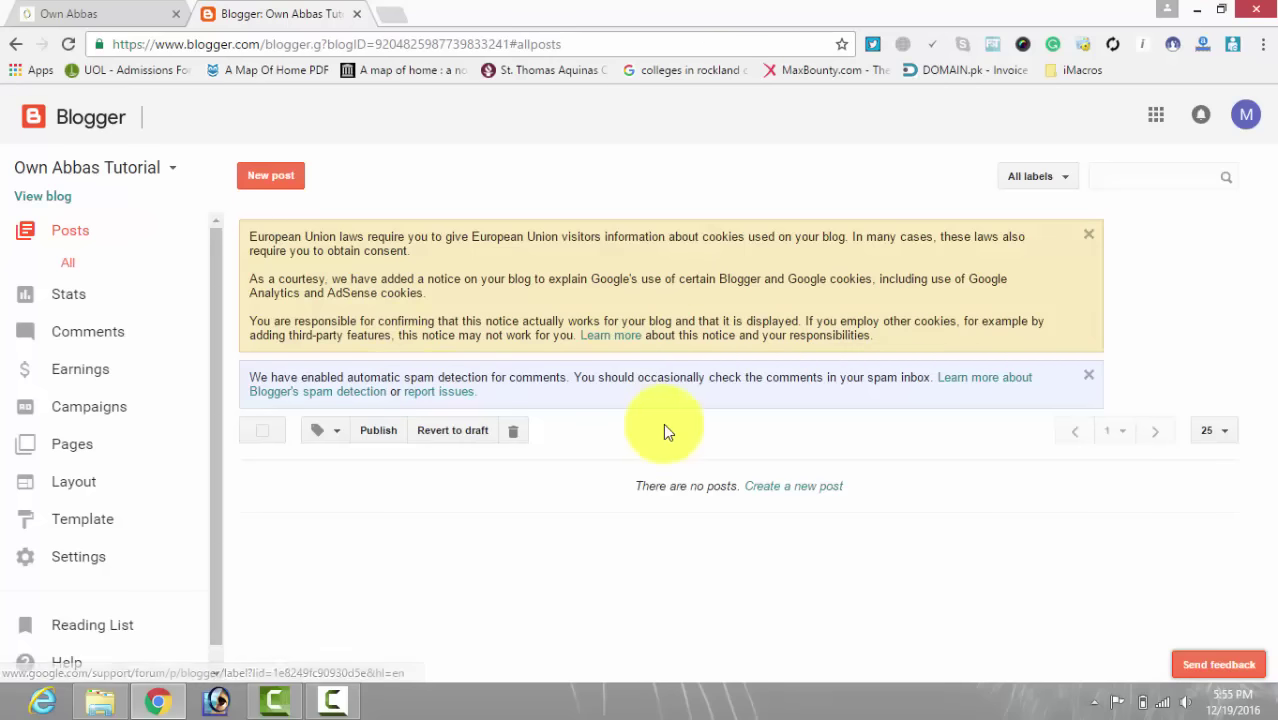
# View the published blog, examine its web address, and close the blog page
pyautogui.click(50, 206)
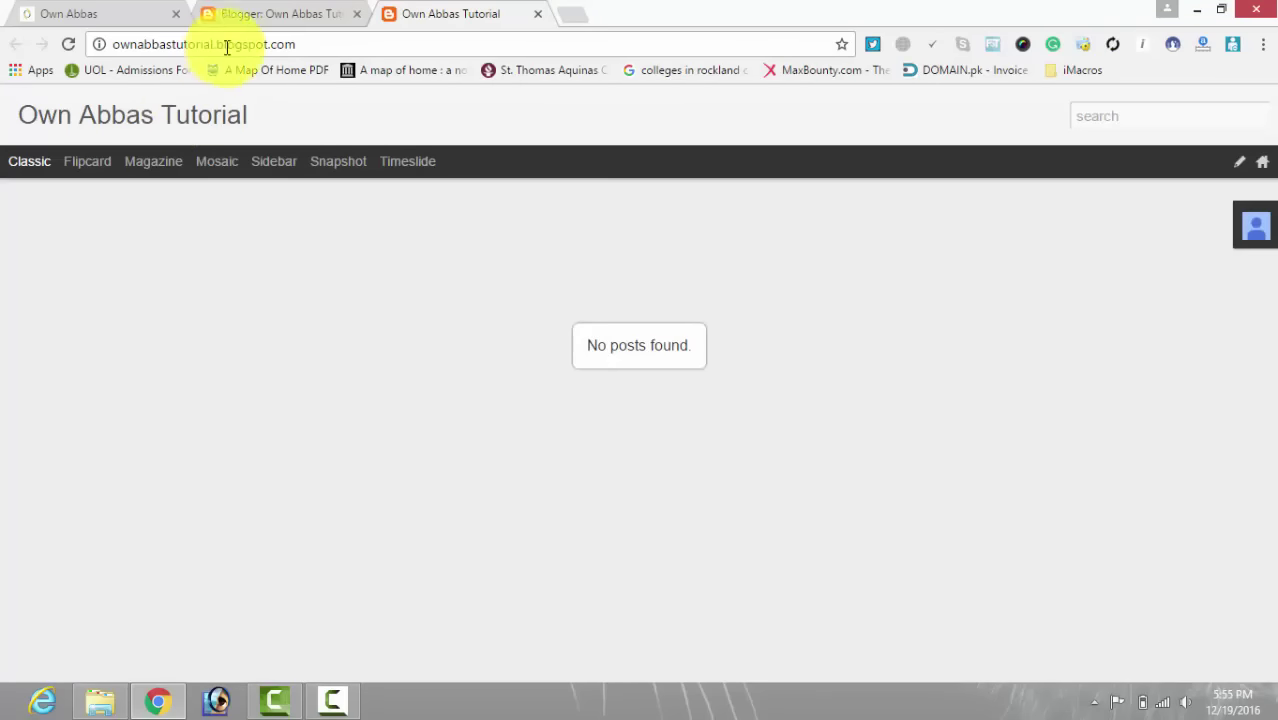
pyautogui.click(311, 48)
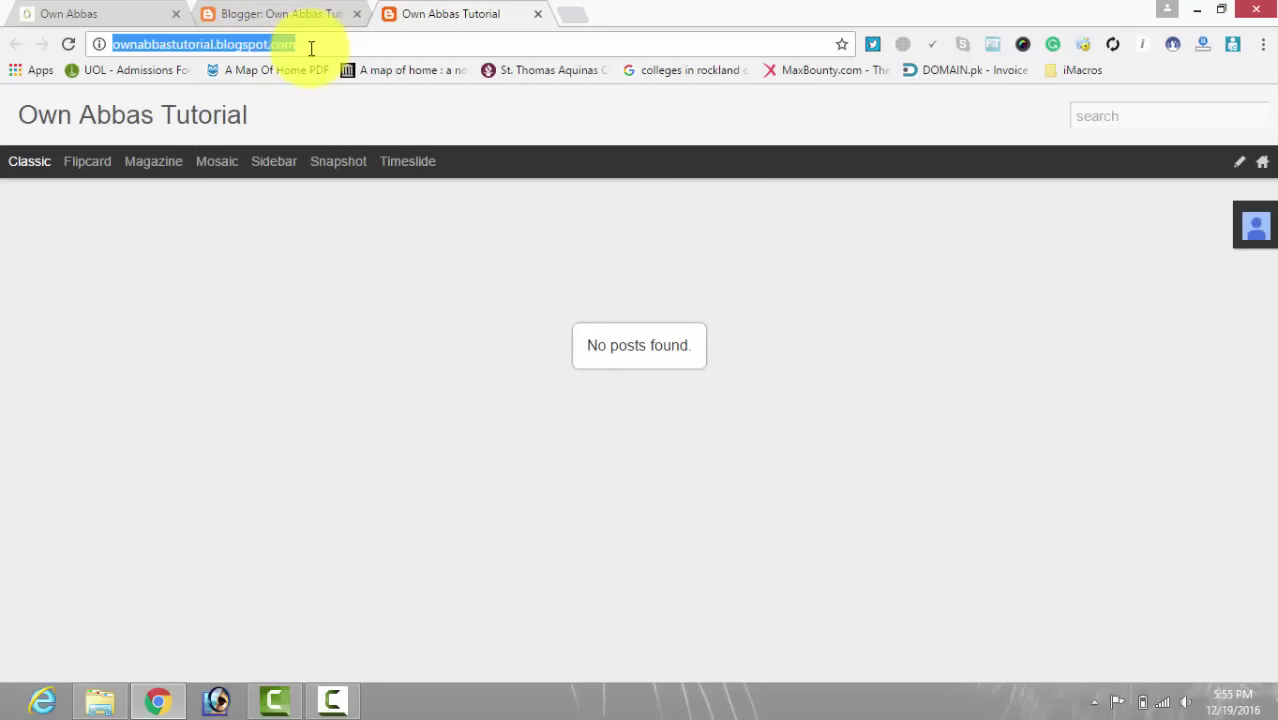
pyautogui.click(404, 120)
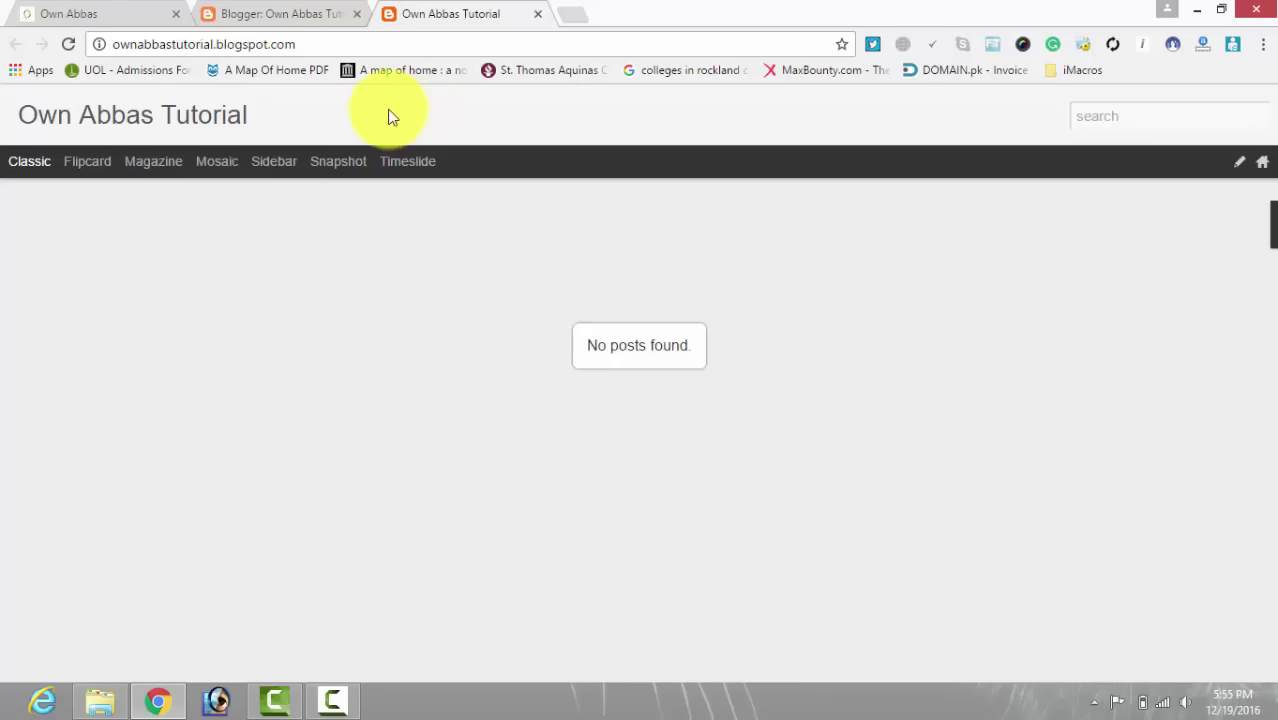
pyautogui.moveTo(332, 44); pyautogui.dragTo(118, 48)
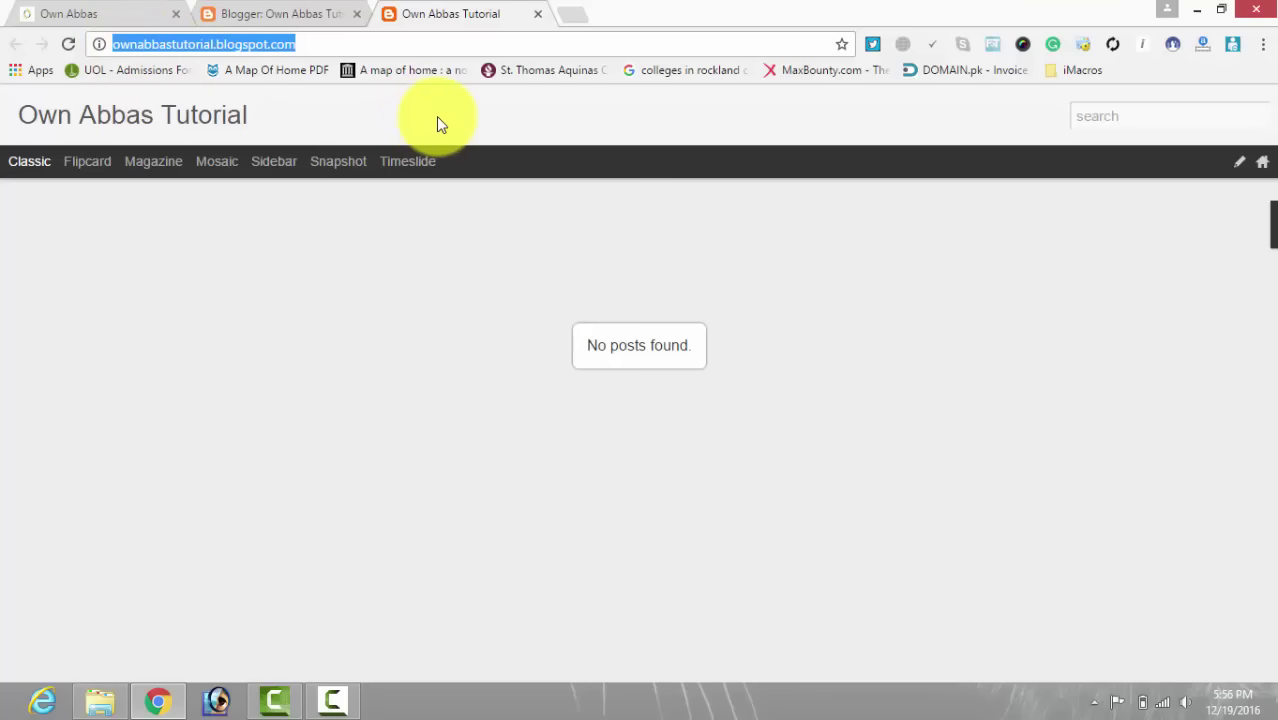
pyautogui.click(538, 14)
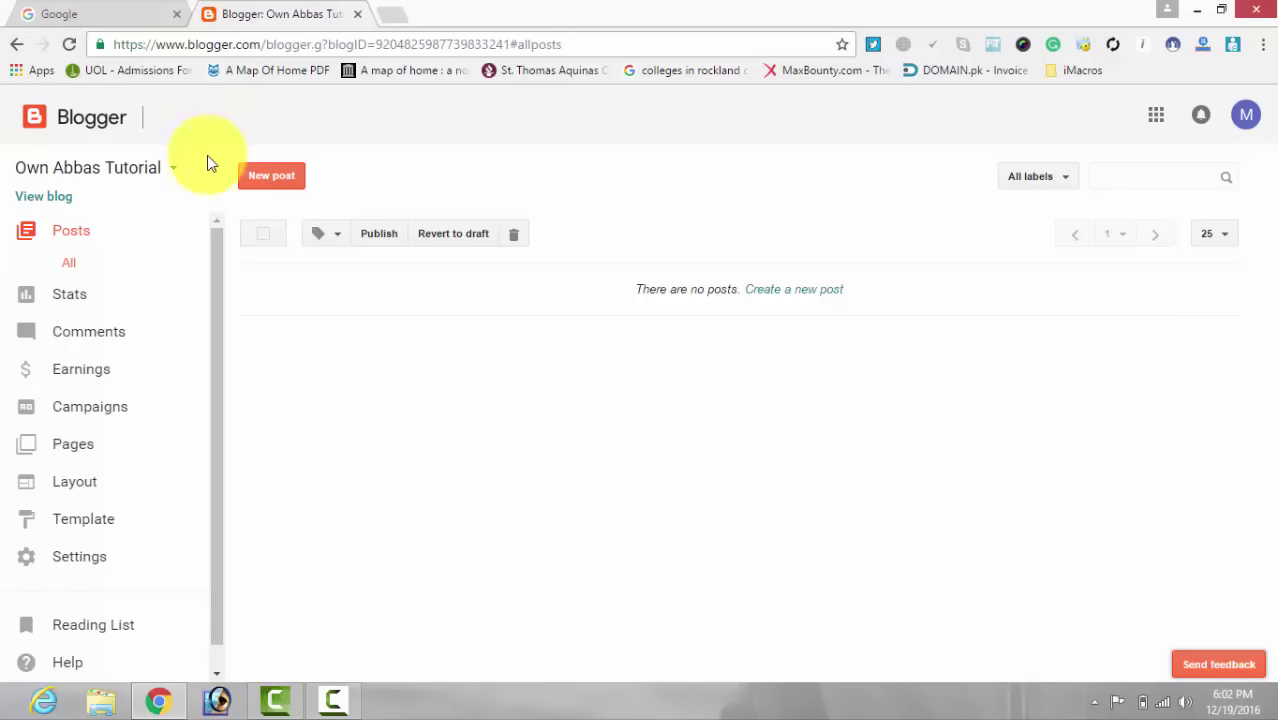
# Search Google for "blogger templates"
pyautogui.click(97, 10)
pyautogui.click(506, 401)
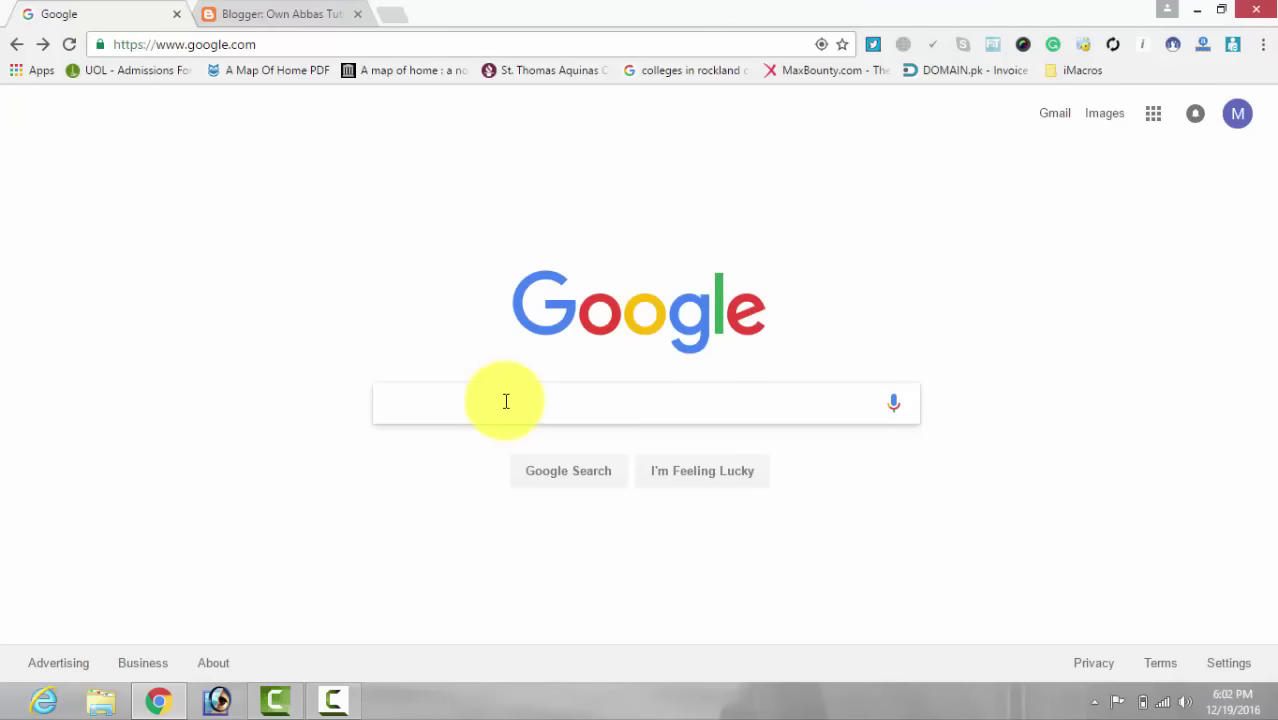
pyautogui.write('blogger templates')
pyautogui.press('Return')
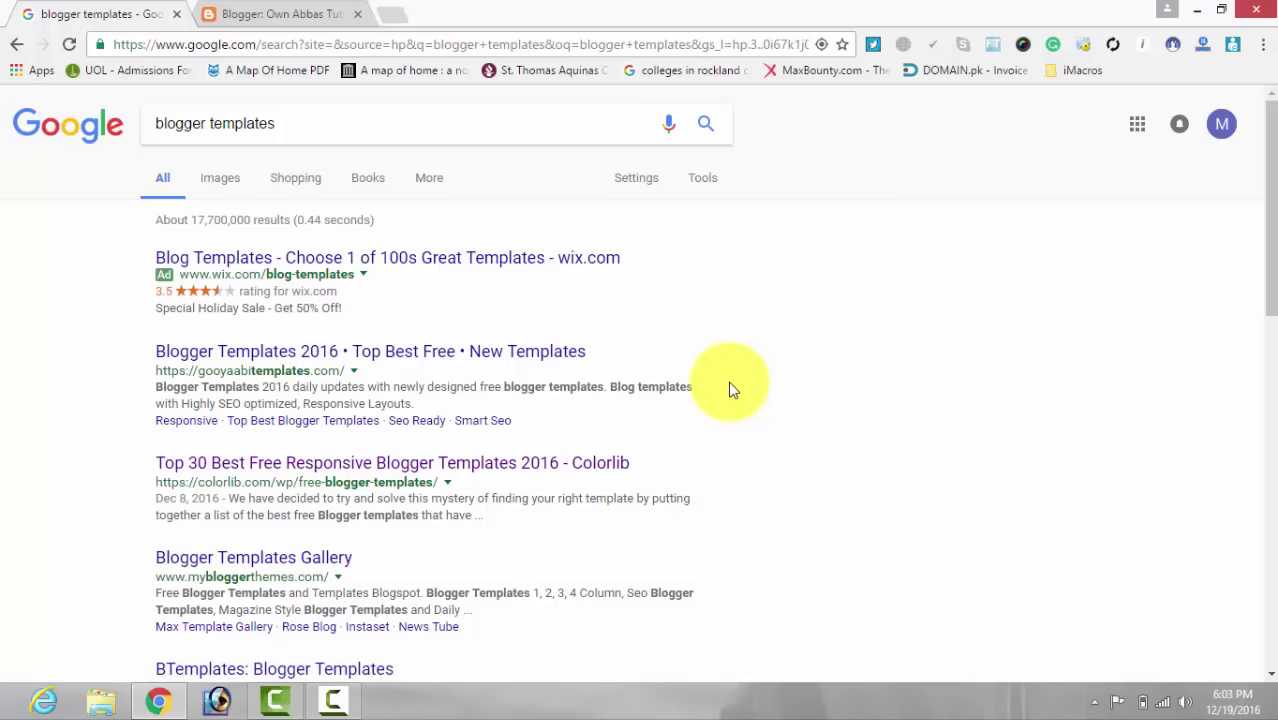
# Open the gooyaabitemplates.com site from the search results and go to the Bolt template's page
pyautogui.click(493, 352)
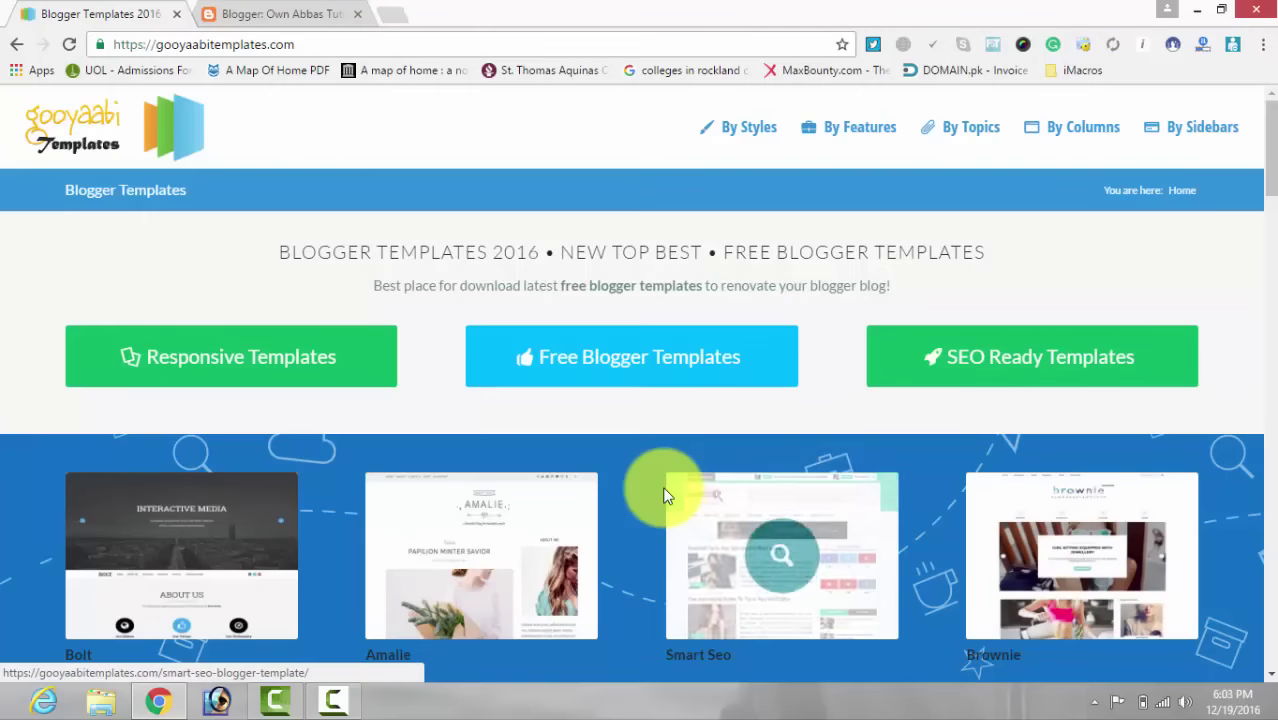
pyautogui.scroll(-1, 662, 486)
pyautogui.click(215, 467)
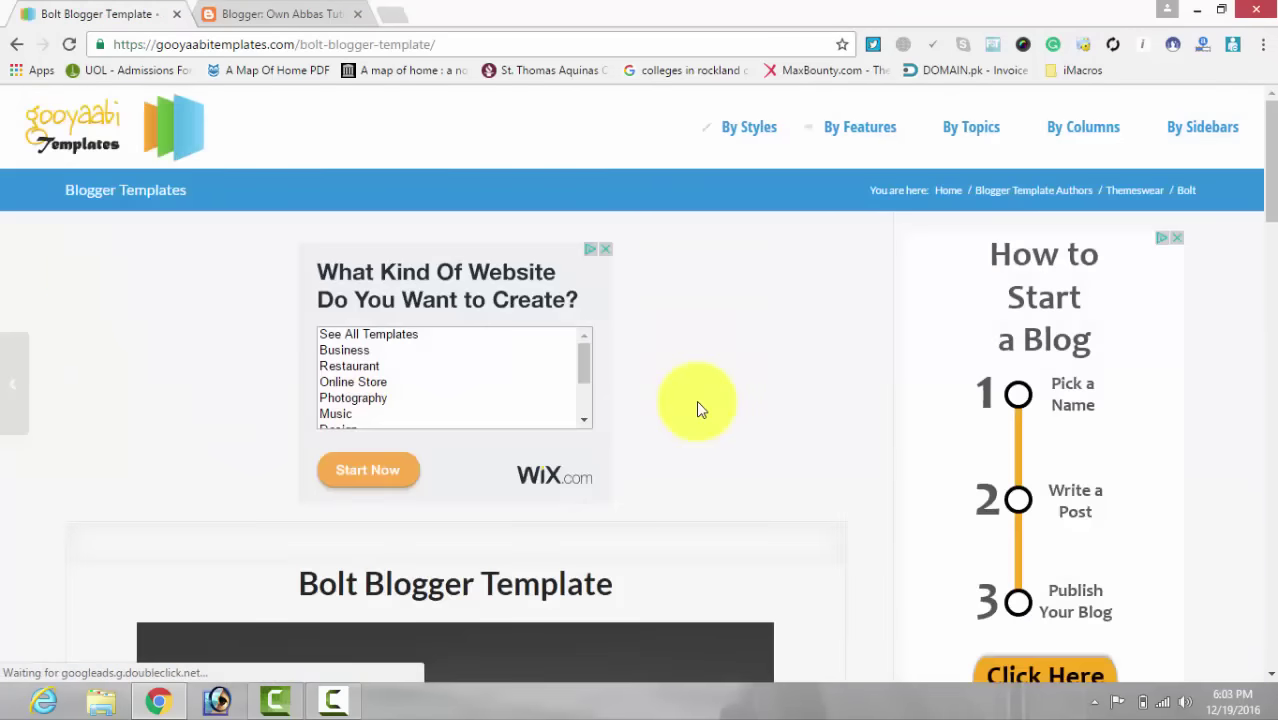
# Review the Bolt Blogger Template's name and preview image, and download the template
pyautogui.scroll(-3, 698, 408)
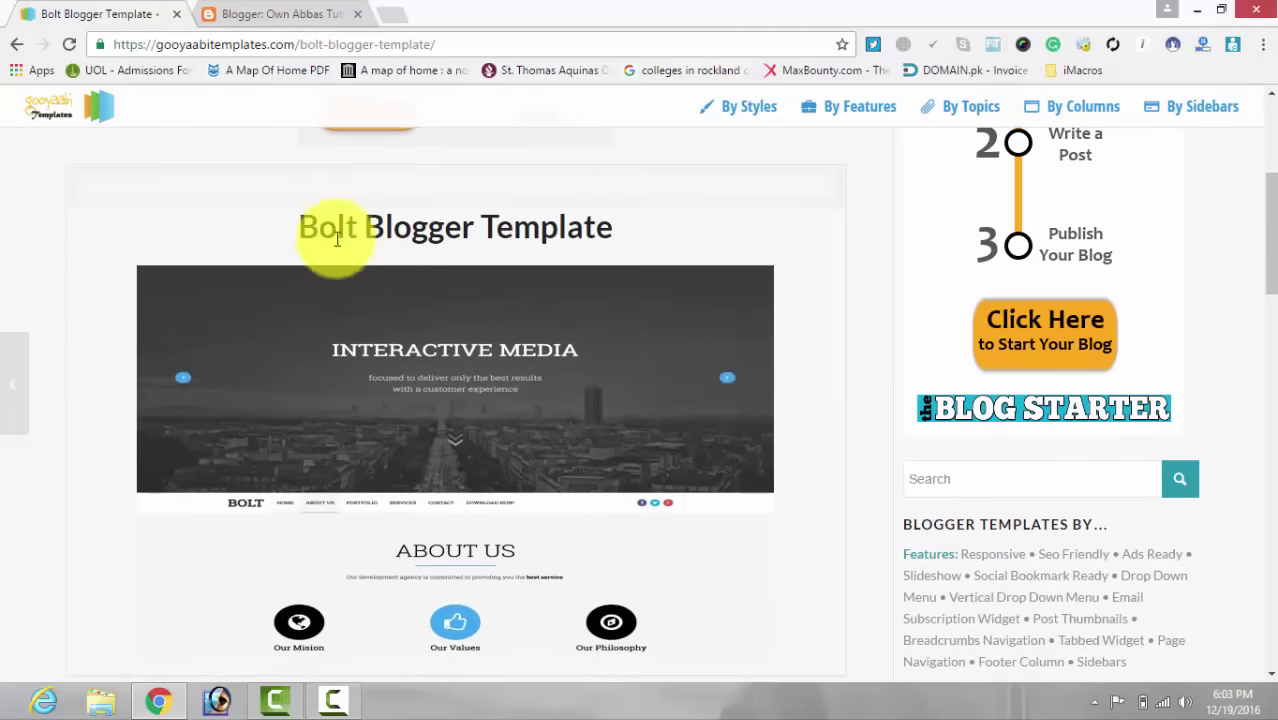
pyautogui.moveTo(310, 226); pyautogui.dragTo(673, 228)
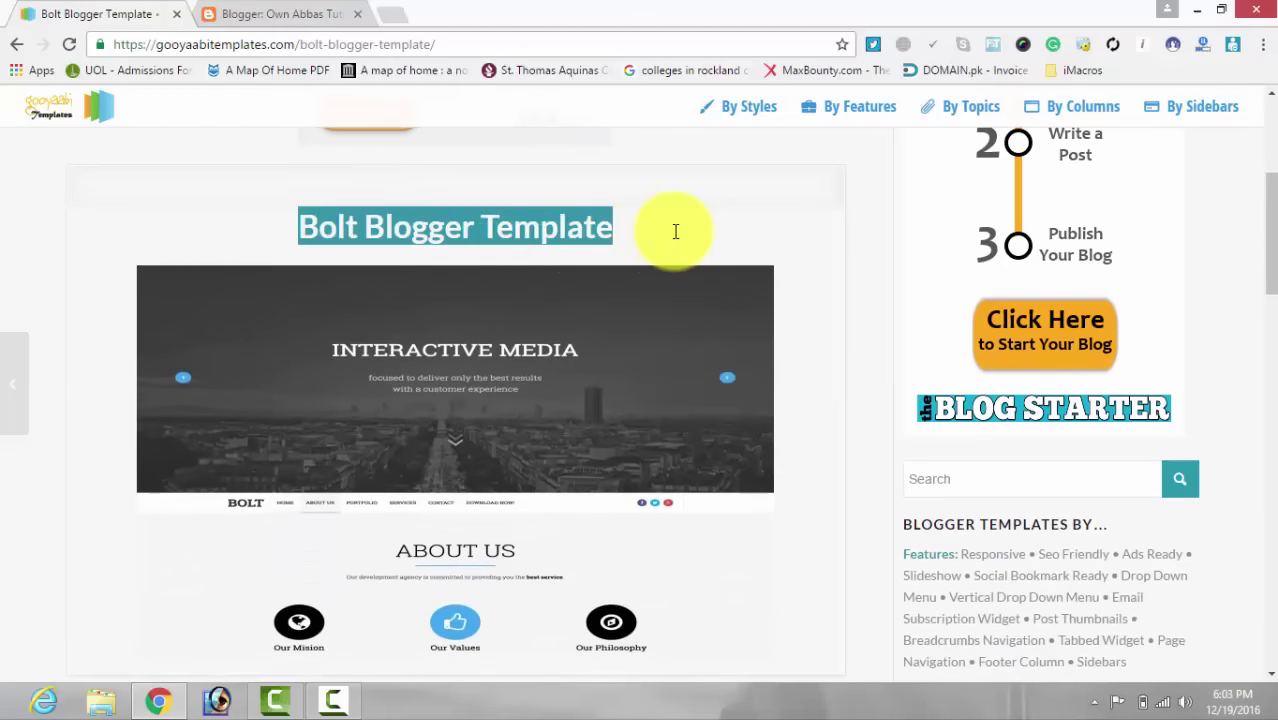
pyautogui.click(874, 329)
pyautogui.scroll(-4, 884, 331)
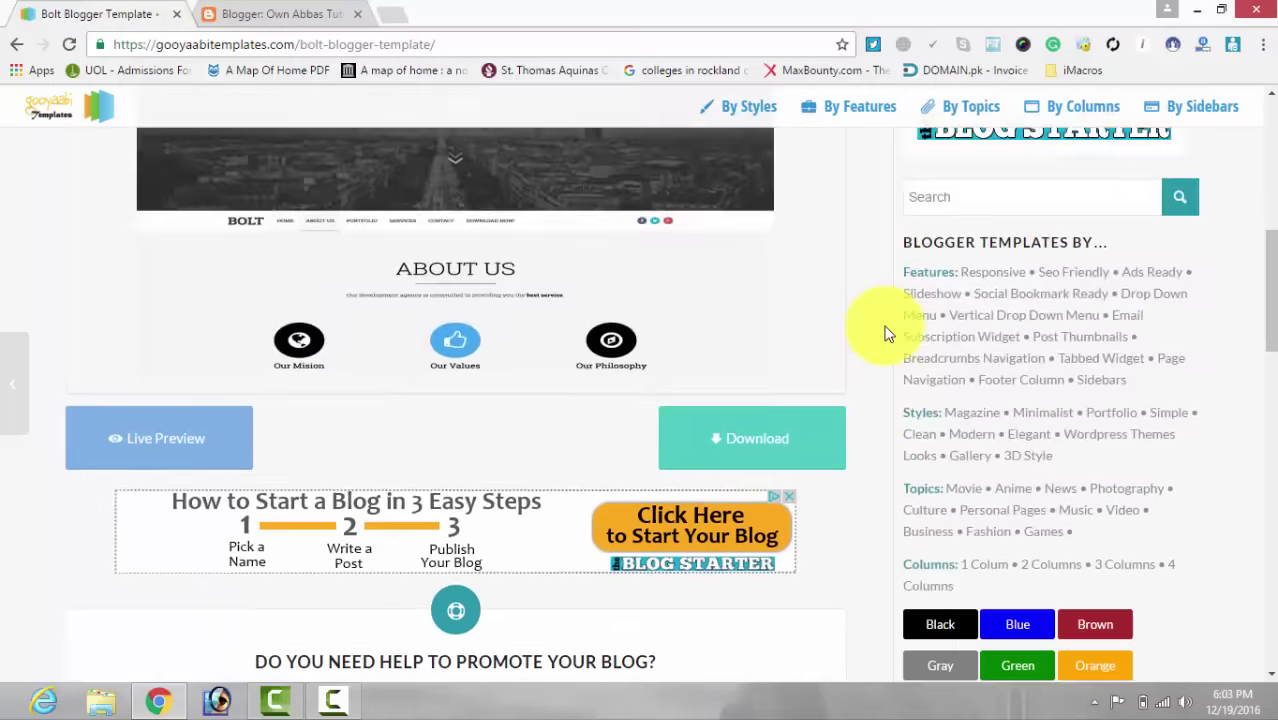
pyautogui.click(747, 228)
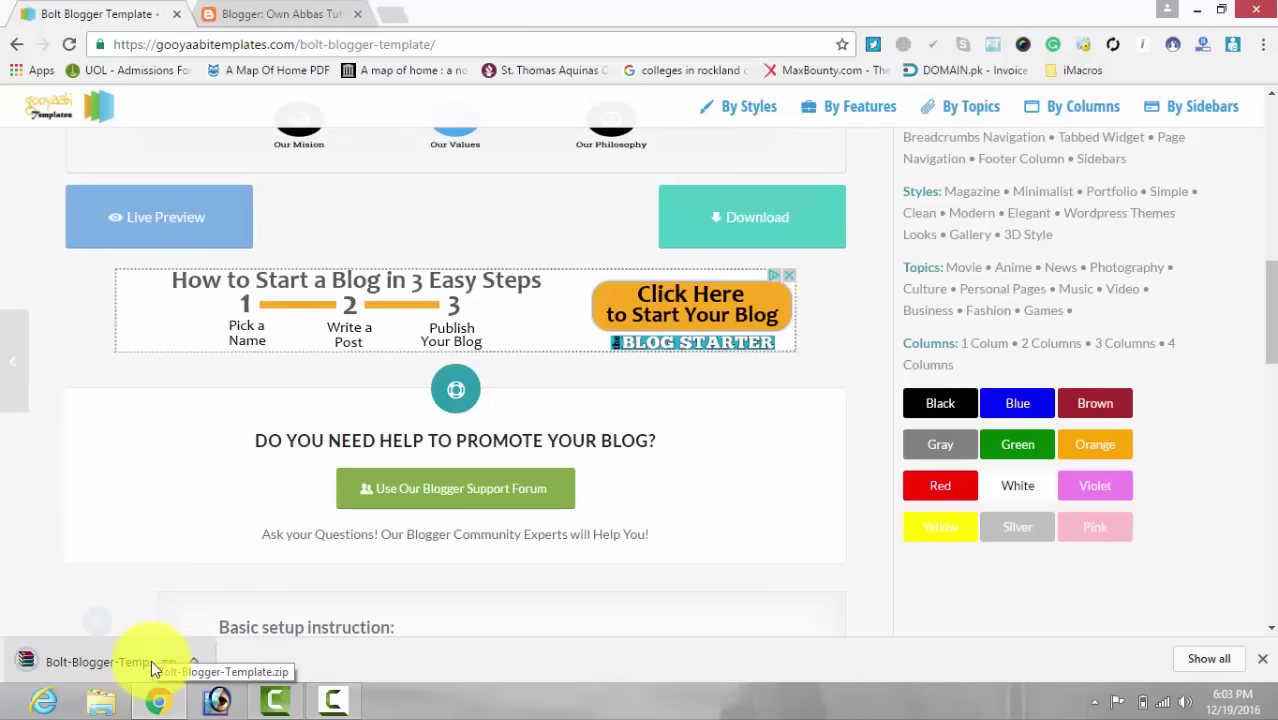
# Open the downloaded Bolt-Blogger-Template.zip in WinRAR, dismiss the licence notice, and enter the Bolt Blogger Template folder
pyautogui.click(153, 666)
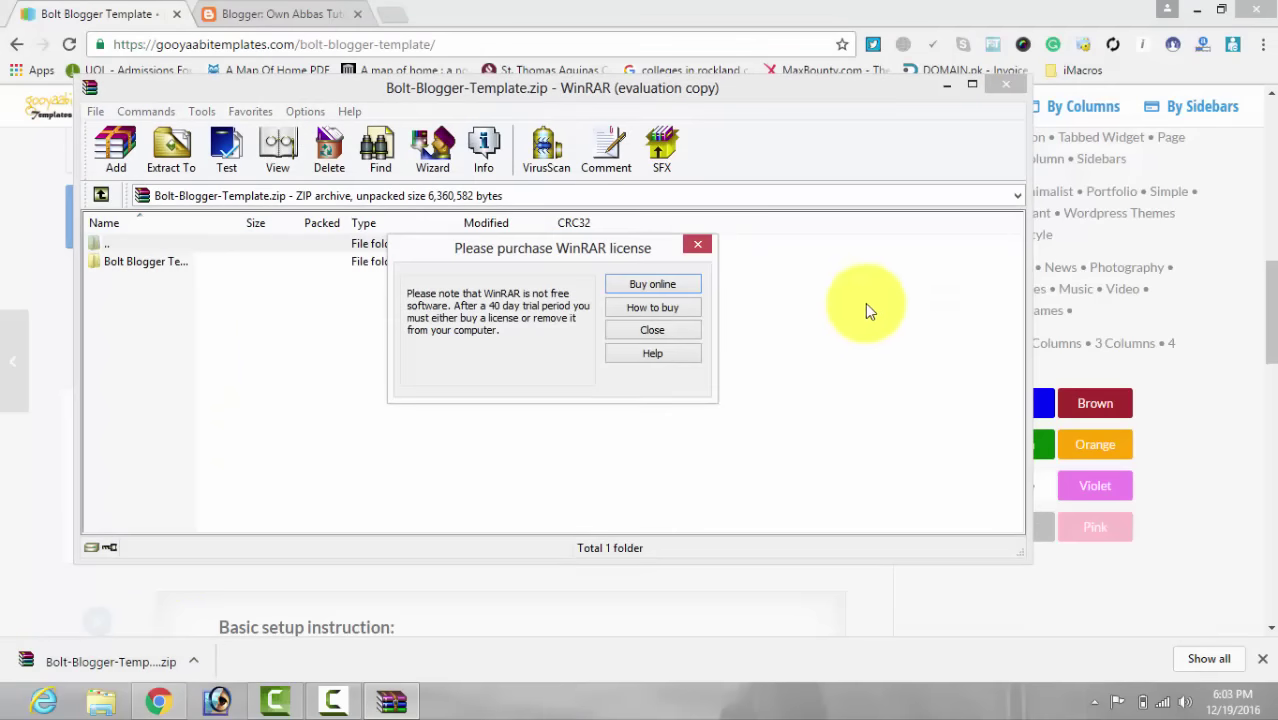
pyautogui.click(677, 331)
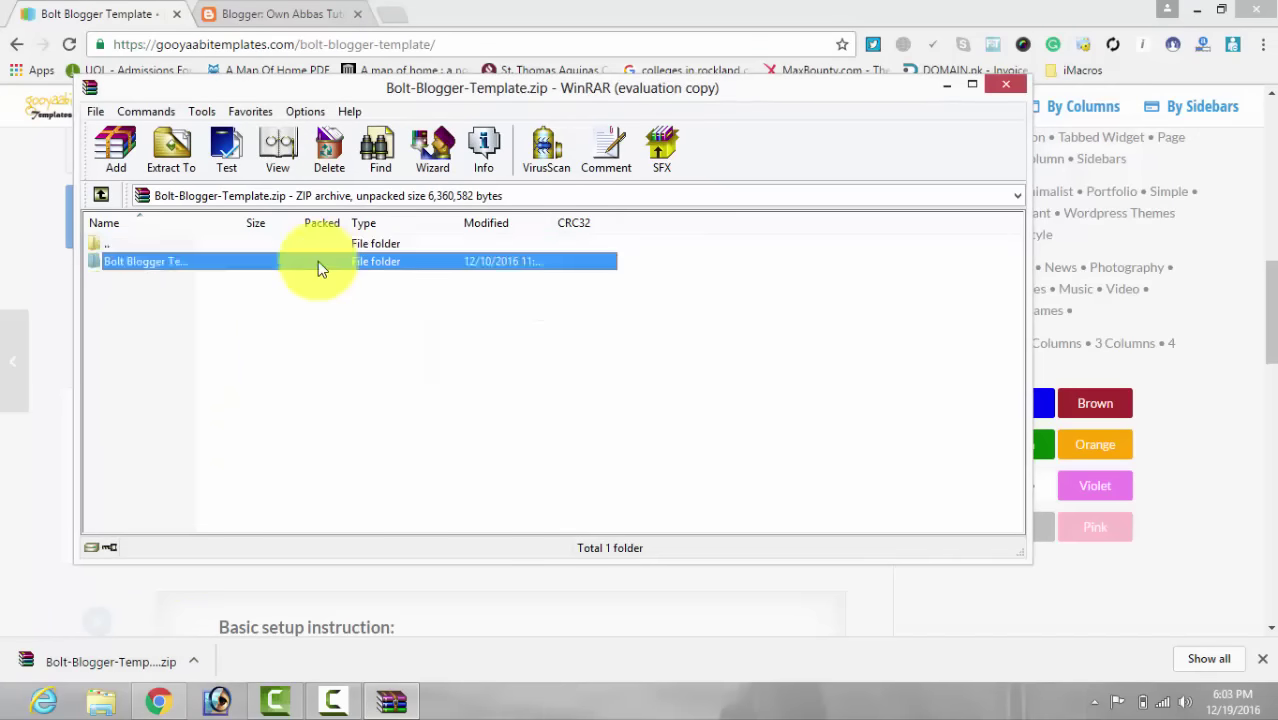
pyautogui.doubleClick(318, 261)
# Extract the Bolt Blogger Template XML file to the Desktop and close the archive
pyautogui.moveTo(240, 279); pyautogui.dragTo(165, 283)
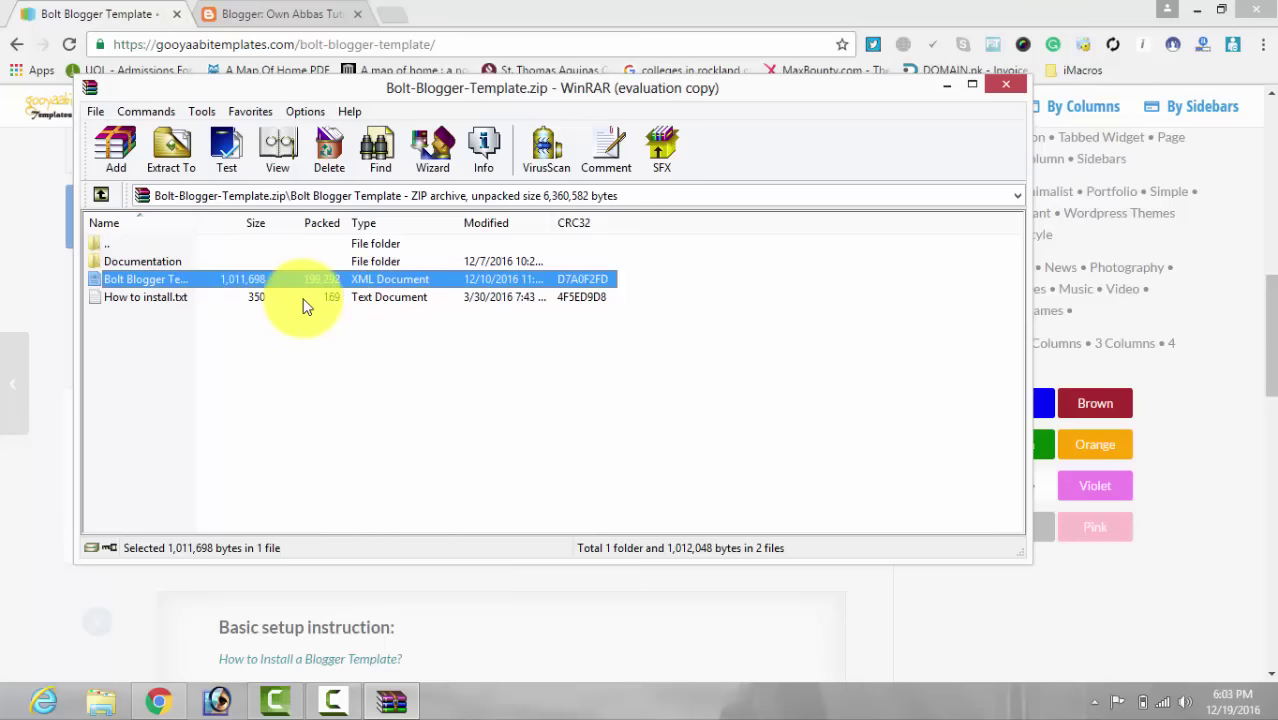
pyautogui.rightClick(243, 278)
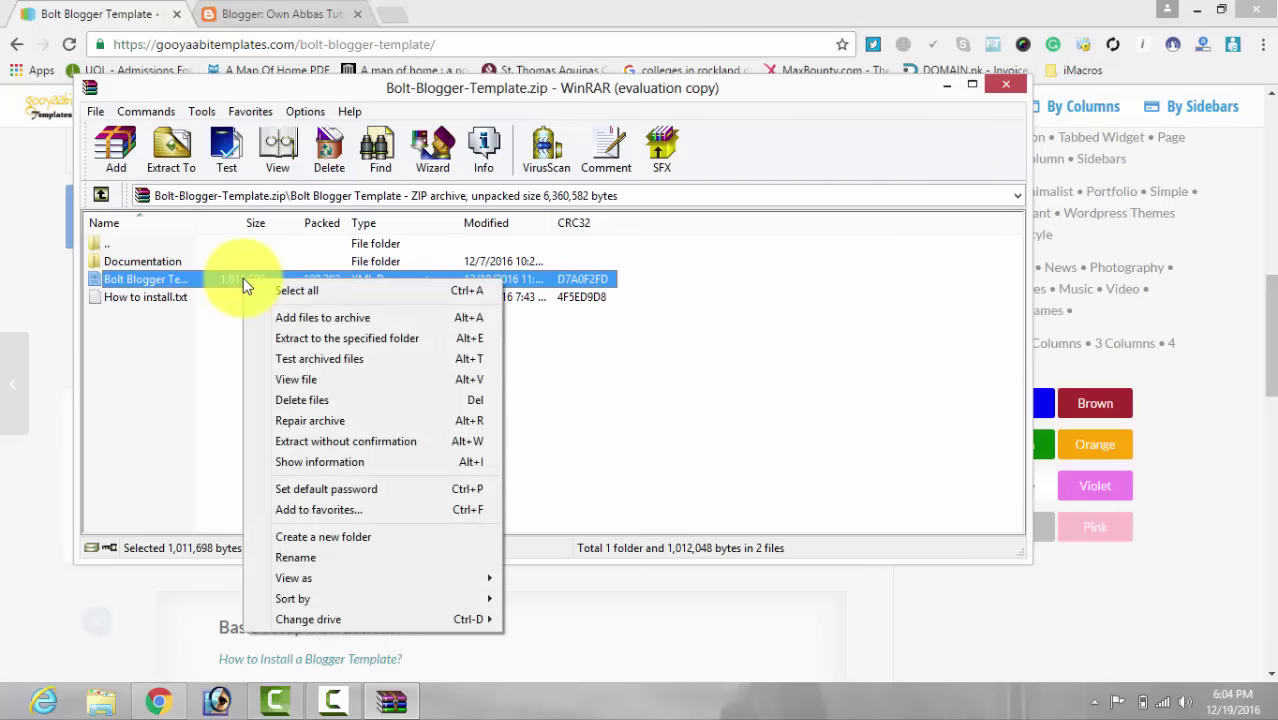
pyautogui.click(325, 341)
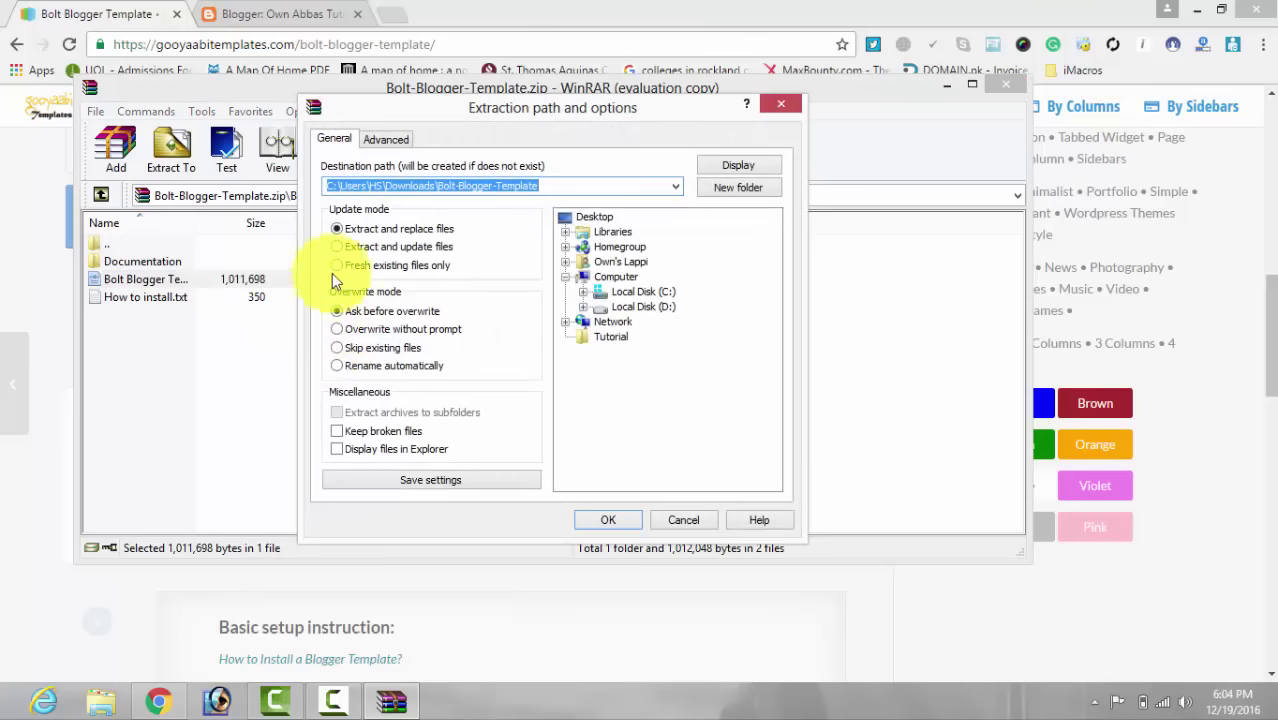
pyautogui.click(606, 216)
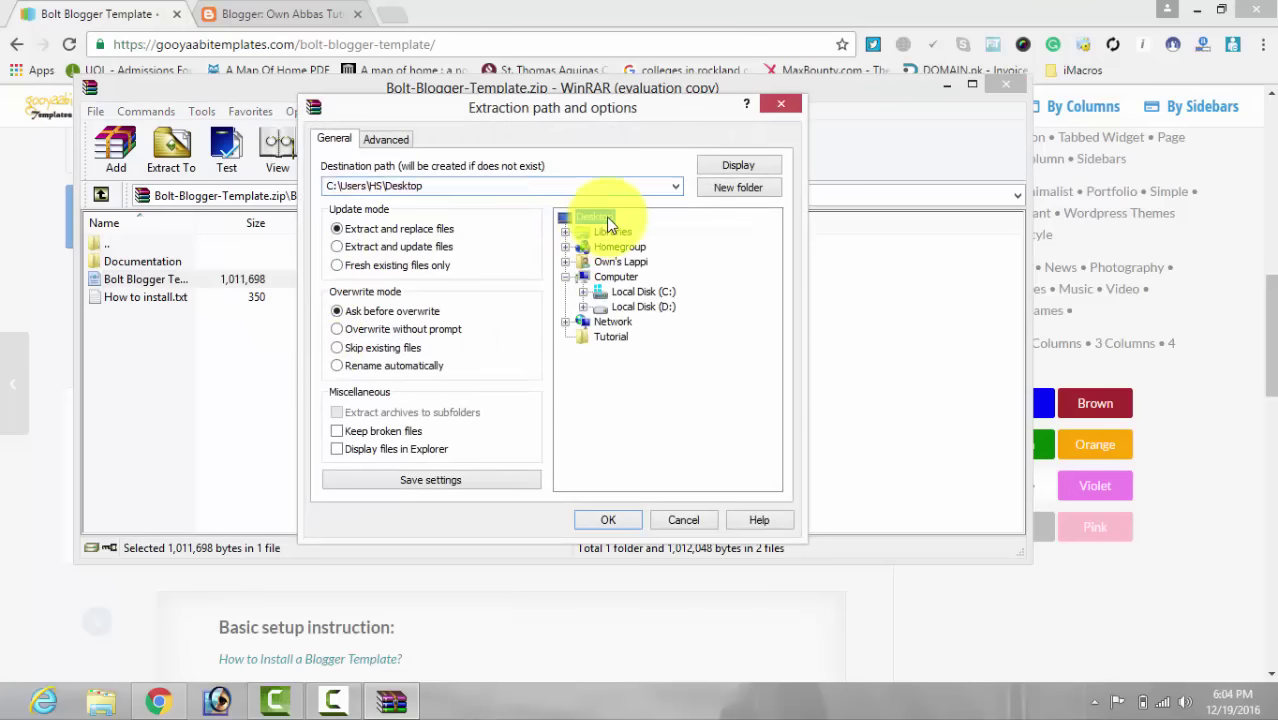
pyautogui.click(597, 521)
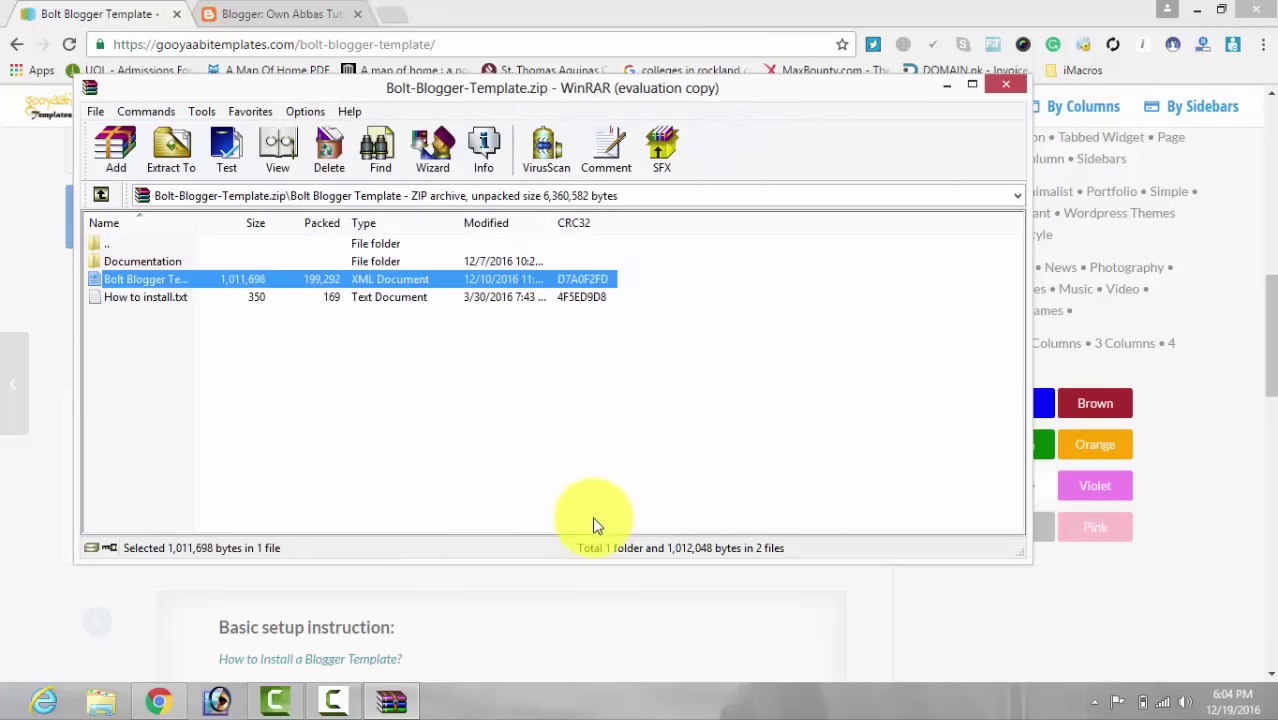
pyautogui.click(1003, 88)
# Return to the Blogger dashboard and open the backup and restore options for the blog's template
pyautogui.click(265, 14)
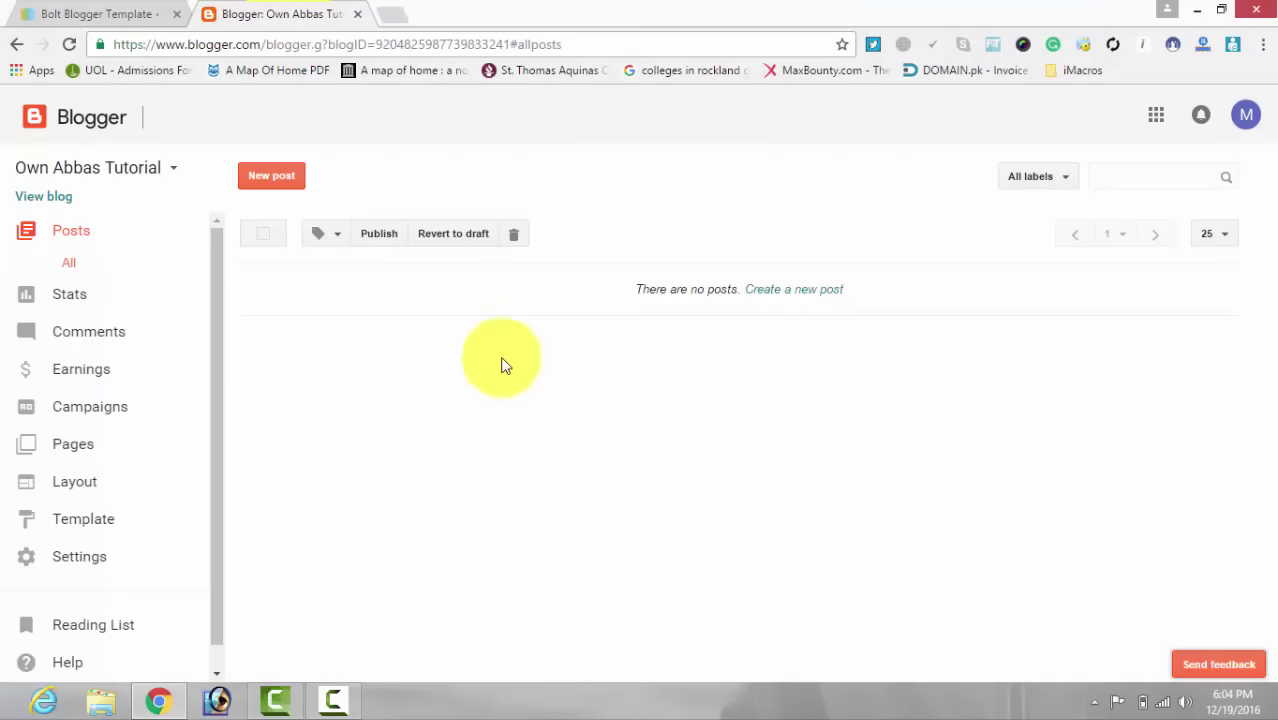
pyautogui.click(107, 530)
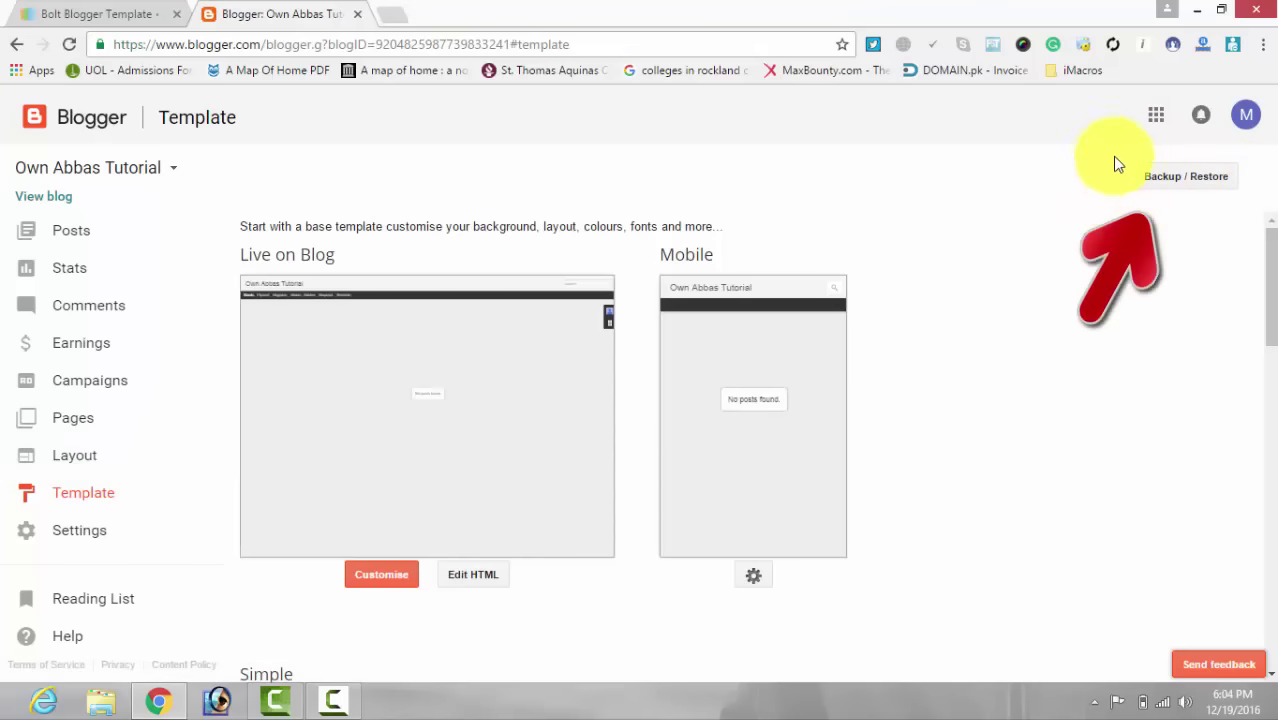
pyautogui.click(1172, 182)
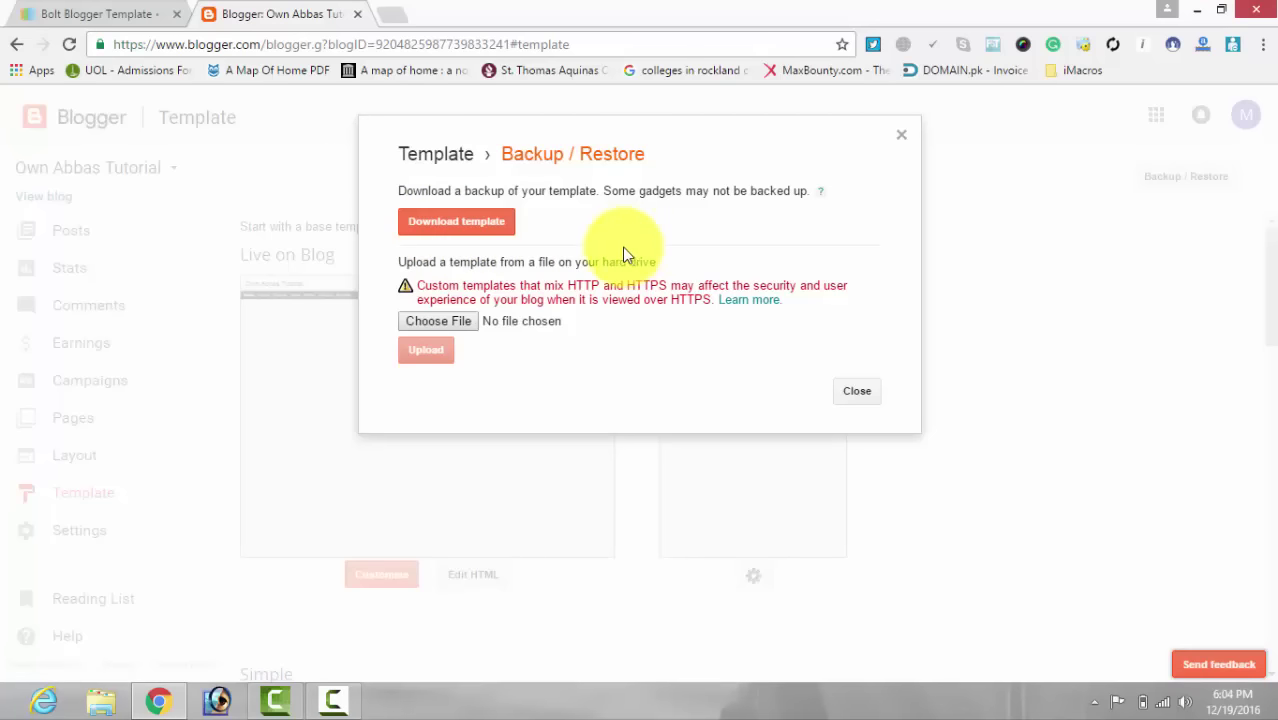
# Choose the Bolt Blogger Template XML file from the Desktop and upload it as the blog's template
pyautogui.click(455, 325)
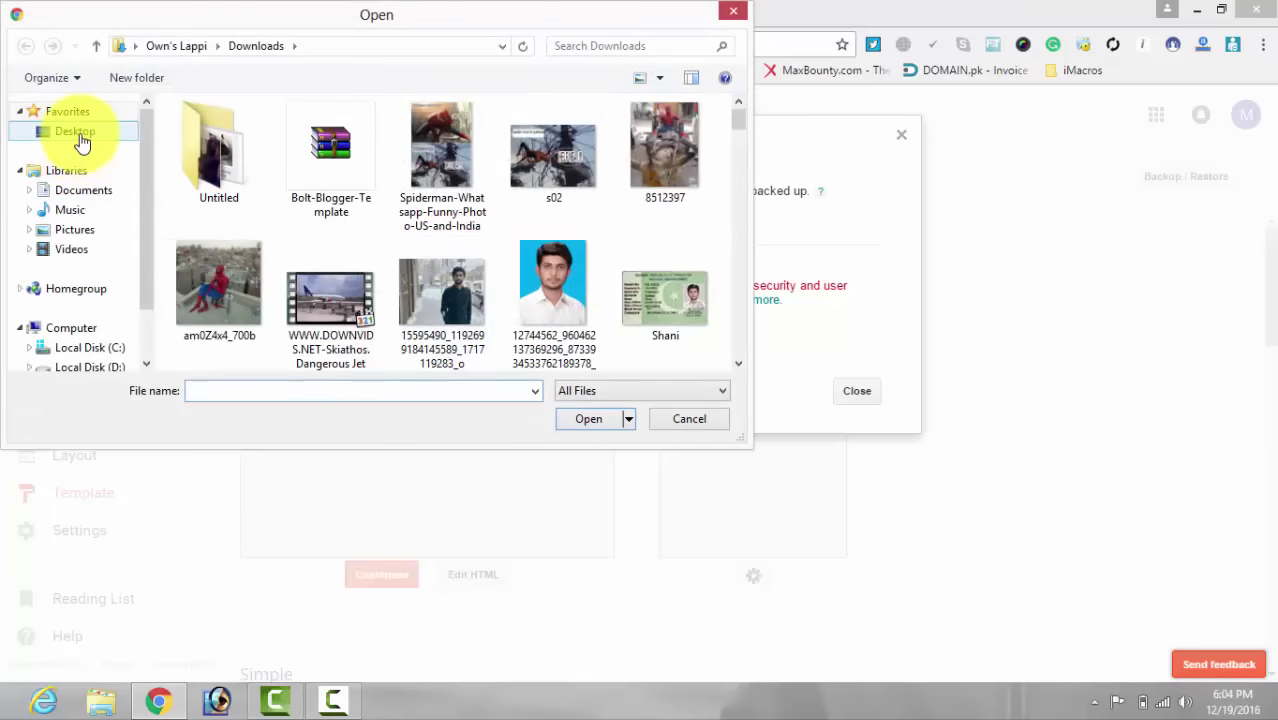
pyautogui.click(78, 138)
pyautogui.moveTo(739, 187); pyautogui.dragTo(741, 292)
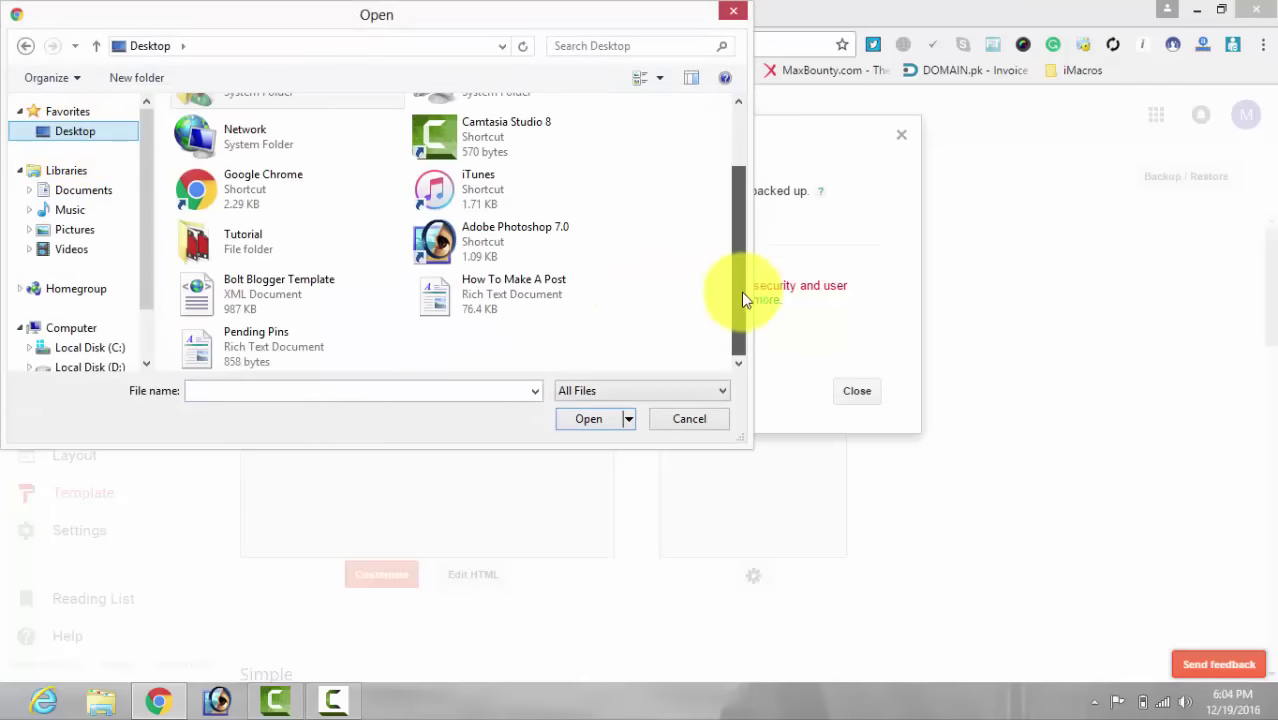
pyautogui.doubleClick(251, 293)
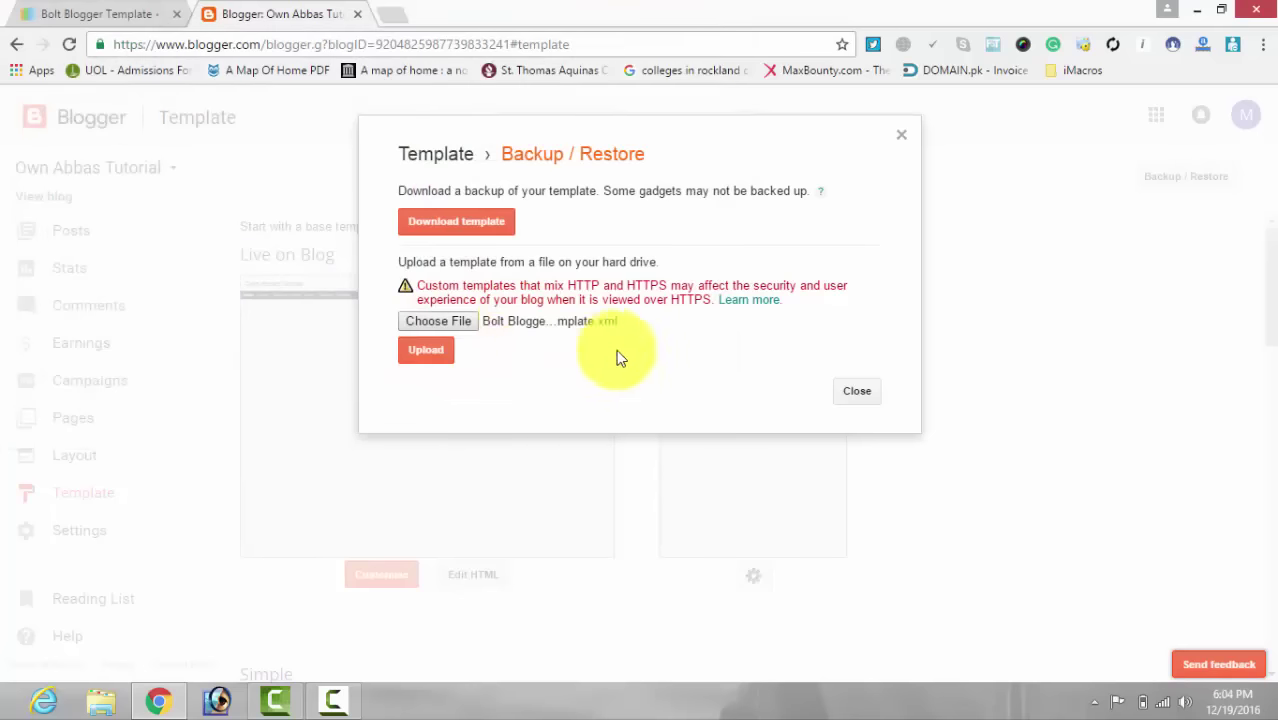
pyautogui.click(430, 360)
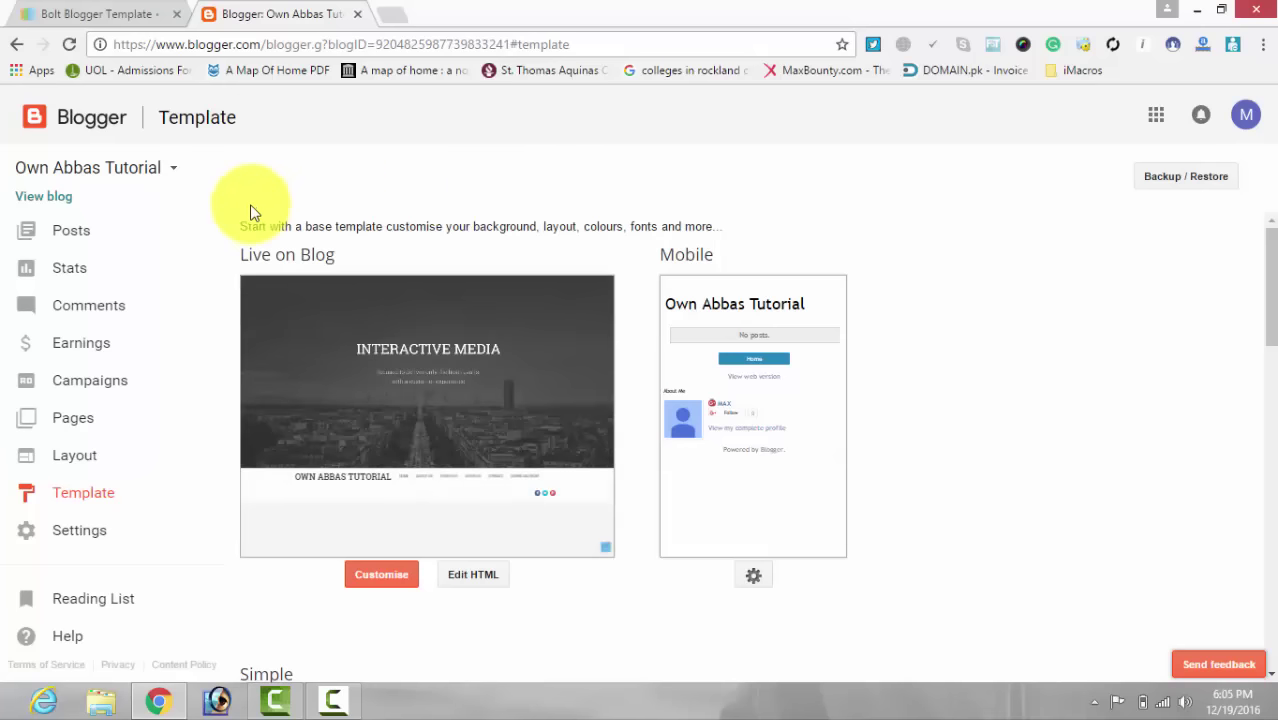
# View the published blog with the uploaded template and examine its web address
pyautogui.click(38, 203)
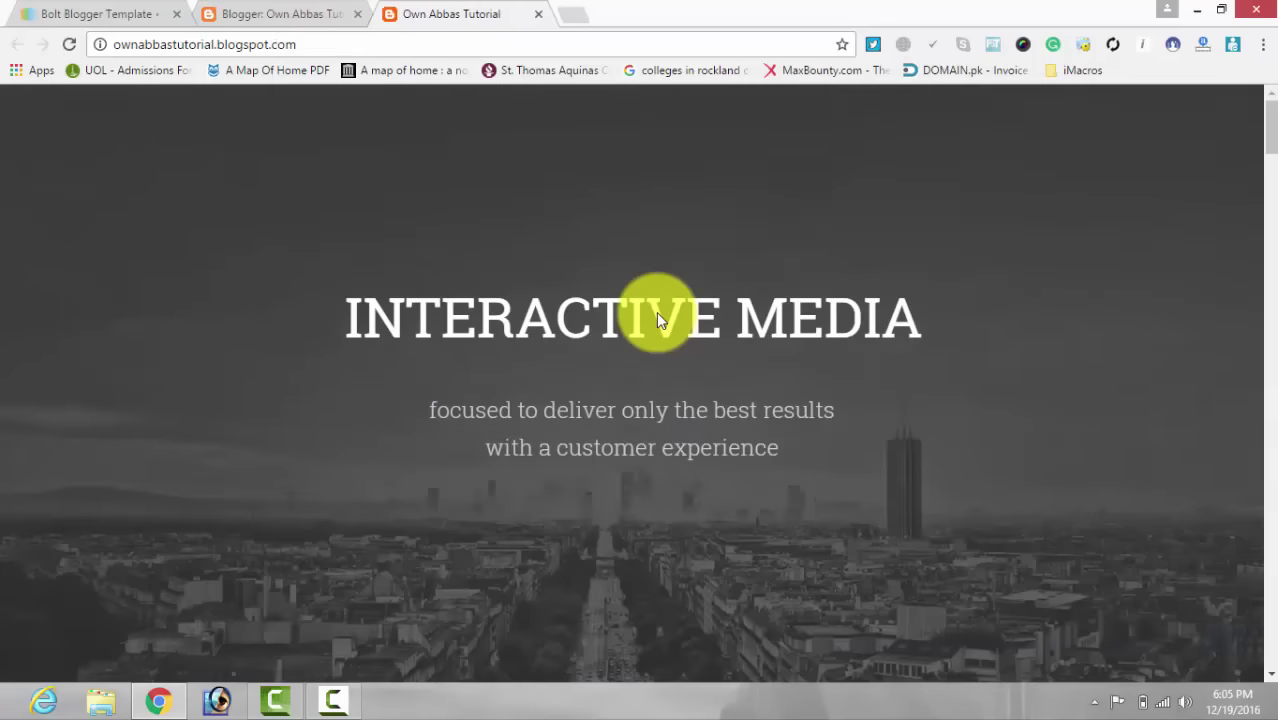
pyautogui.scroll(-8, 658, 313)
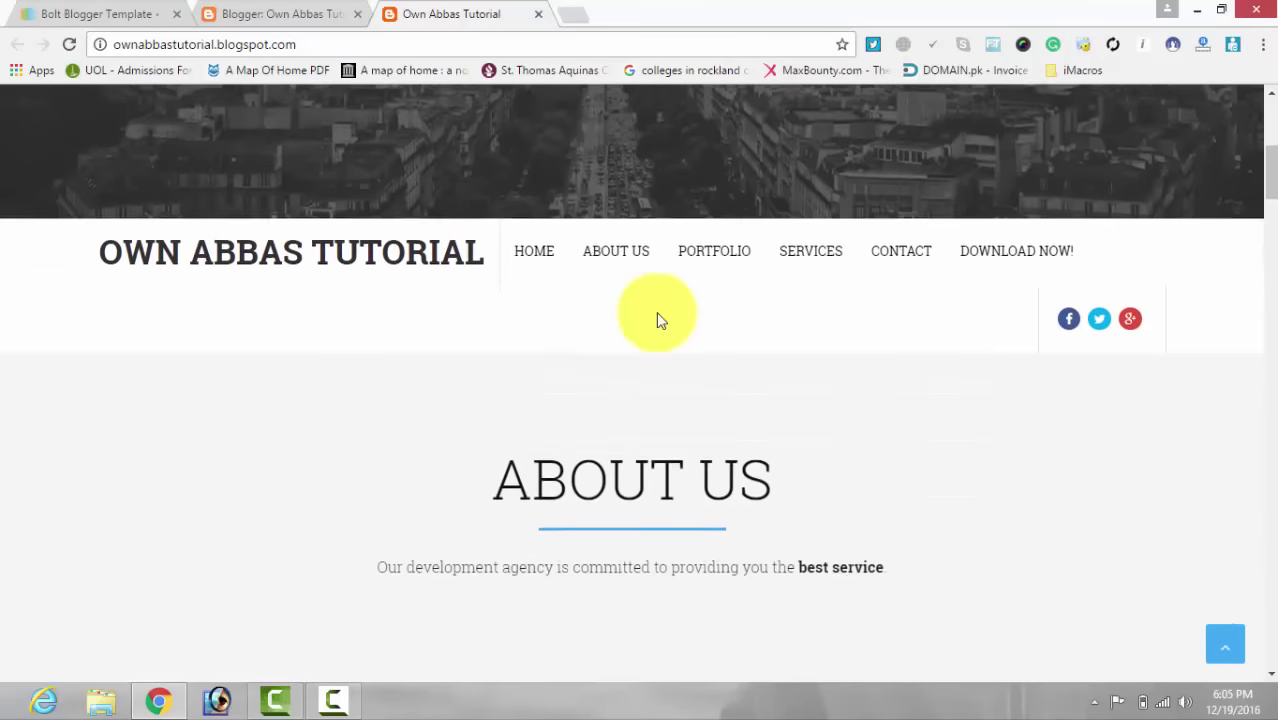
pyautogui.scroll(-6, 658, 313)
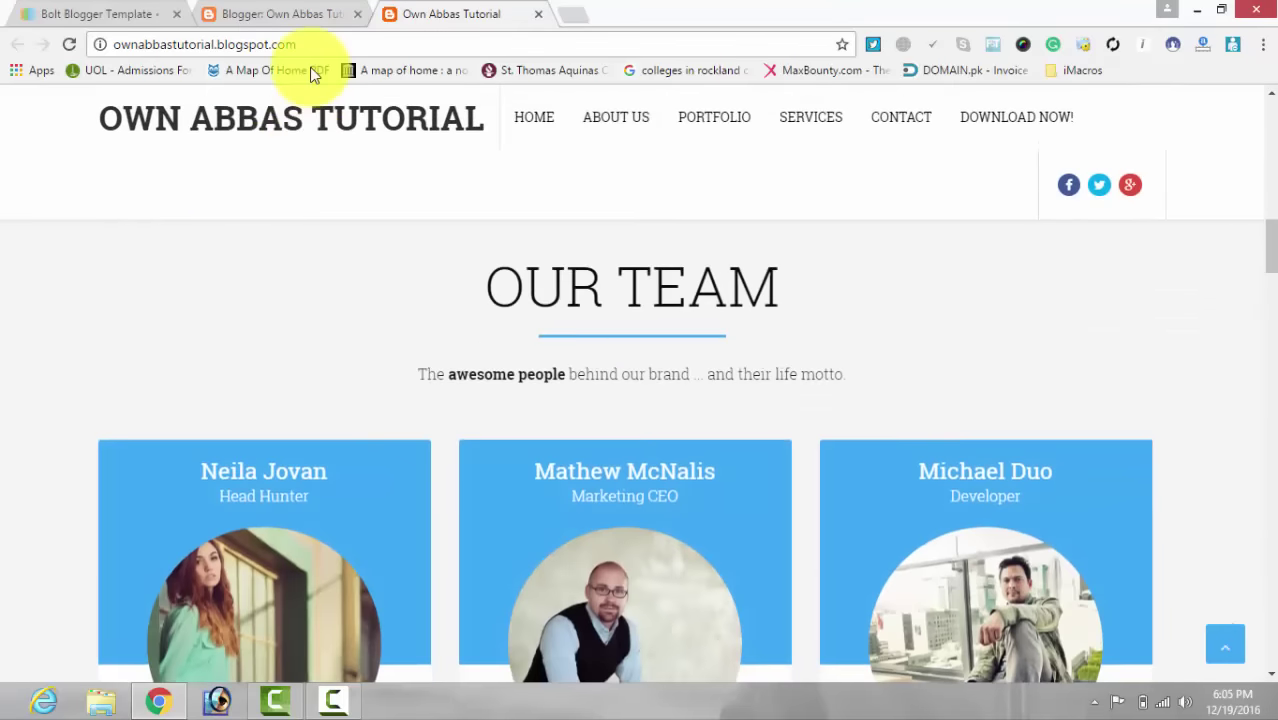
pyautogui.moveTo(305, 44); pyautogui.dragTo(104, 44)
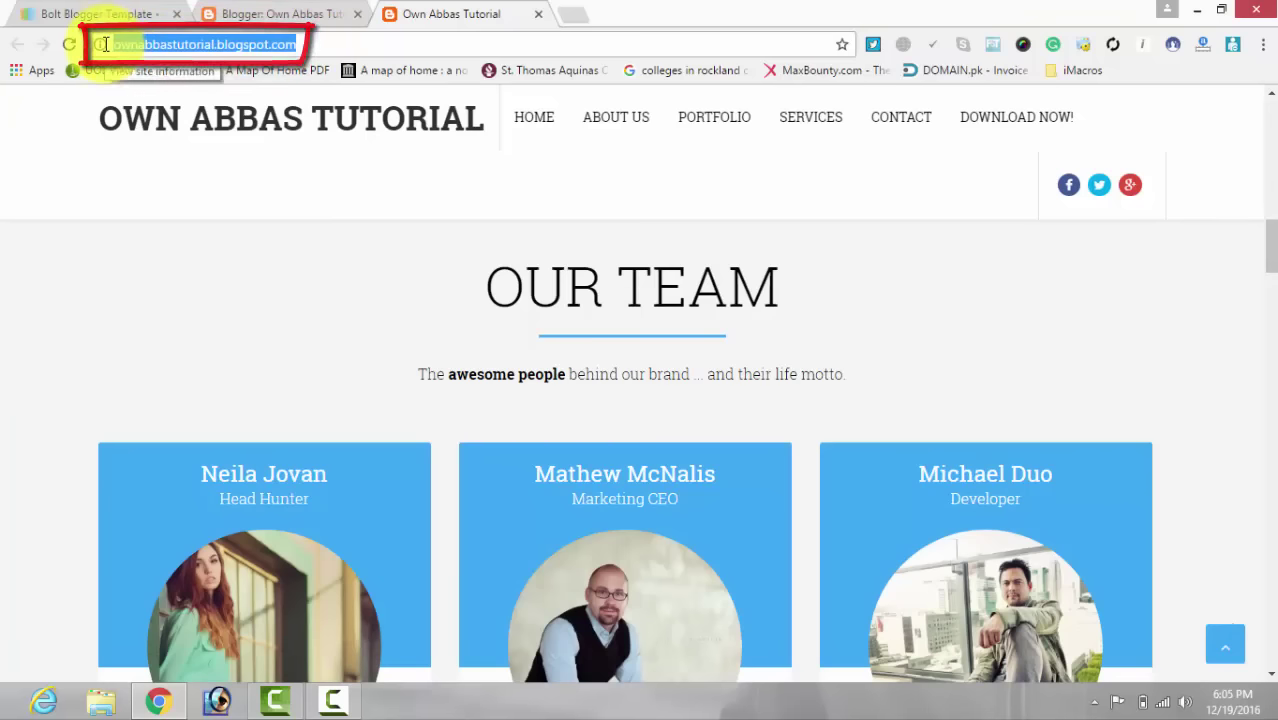
pyautogui.click(693, 145)
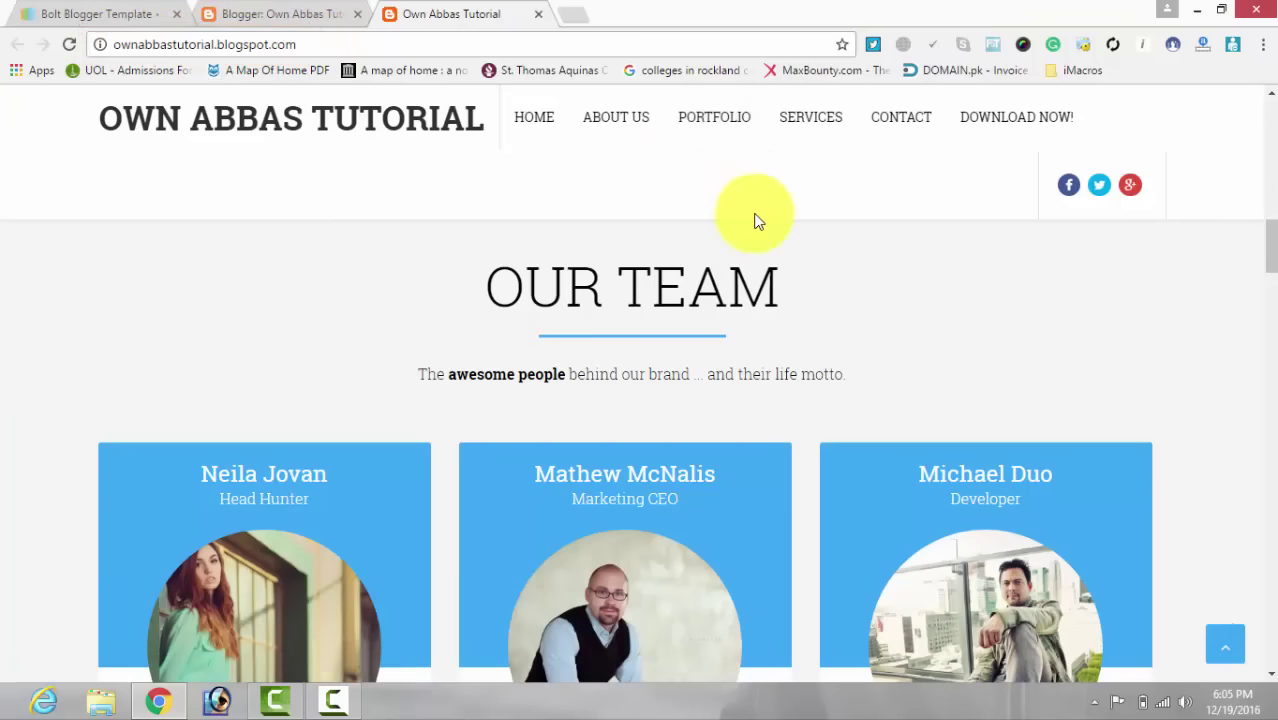
# Look through the blog's header and page sections down to the footer, return to the start, and close the blog page
pyautogui.scroll(-5, 753, 213)
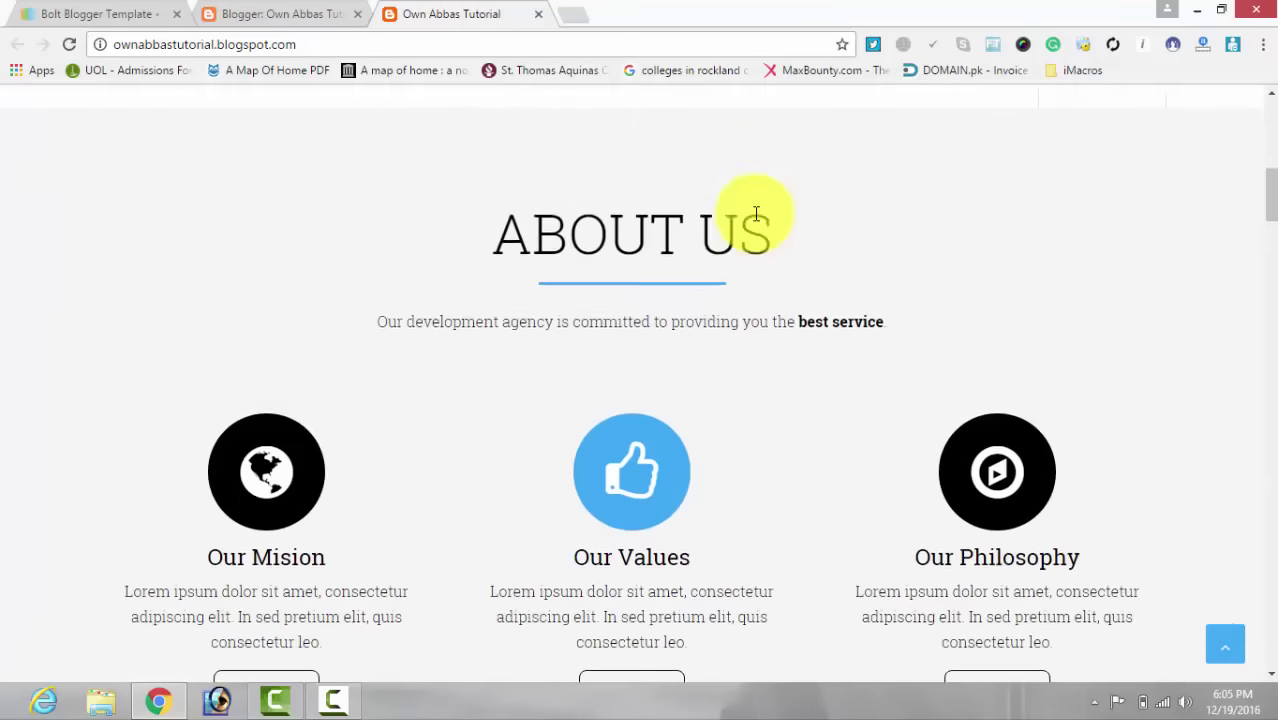
pyautogui.scroll(-3, 756, 214)
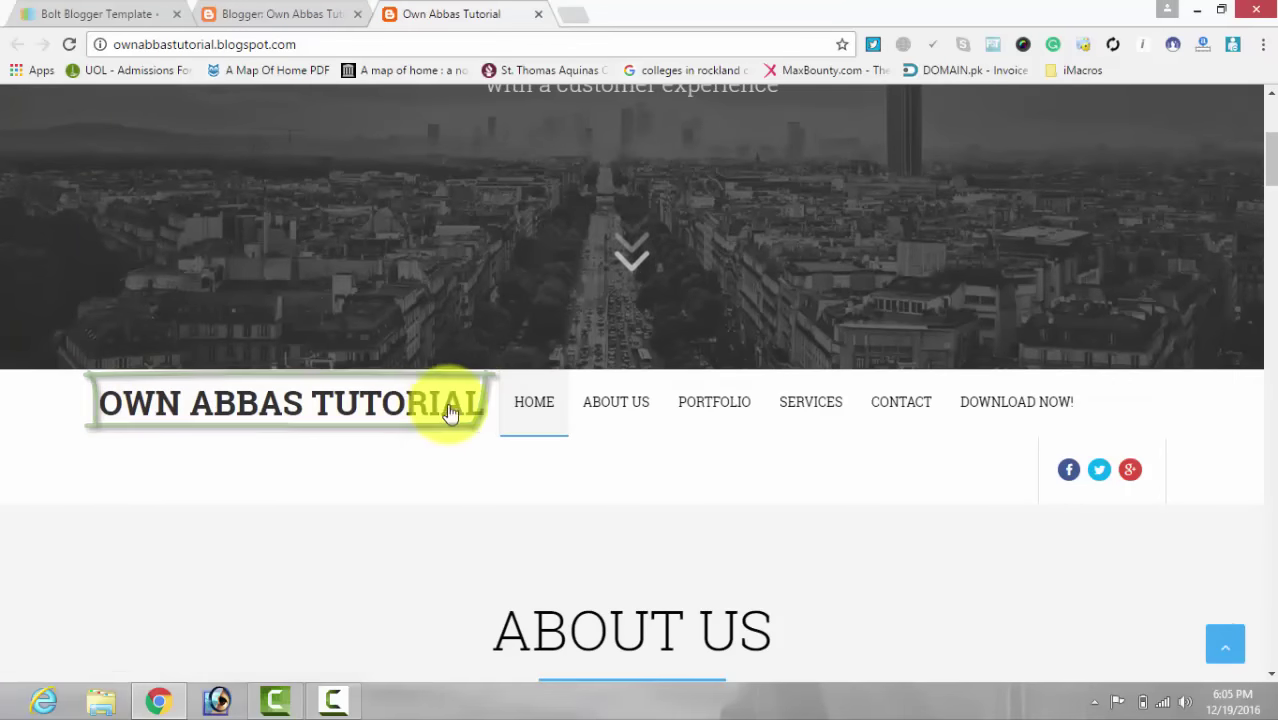
pyautogui.scroll(-5, 734, 470)
pyautogui.scroll(-15, 734, 465)
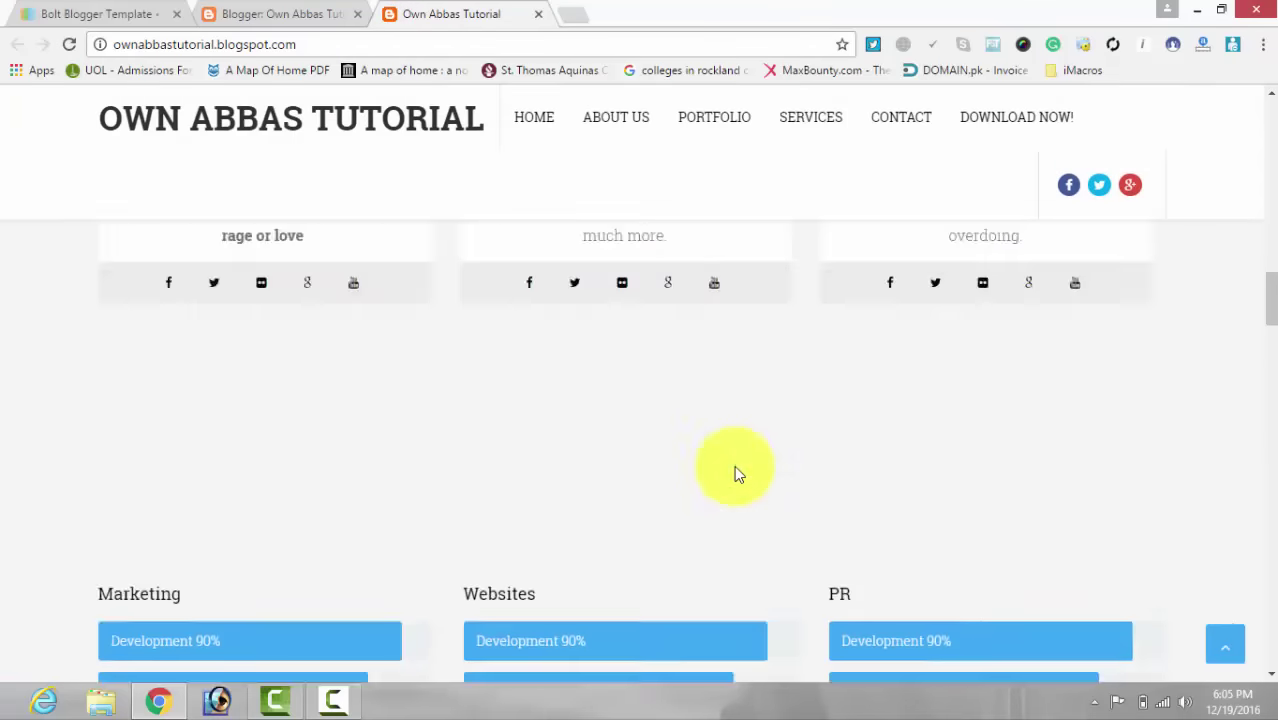
pyautogui.scroll(-12, 736, 466)
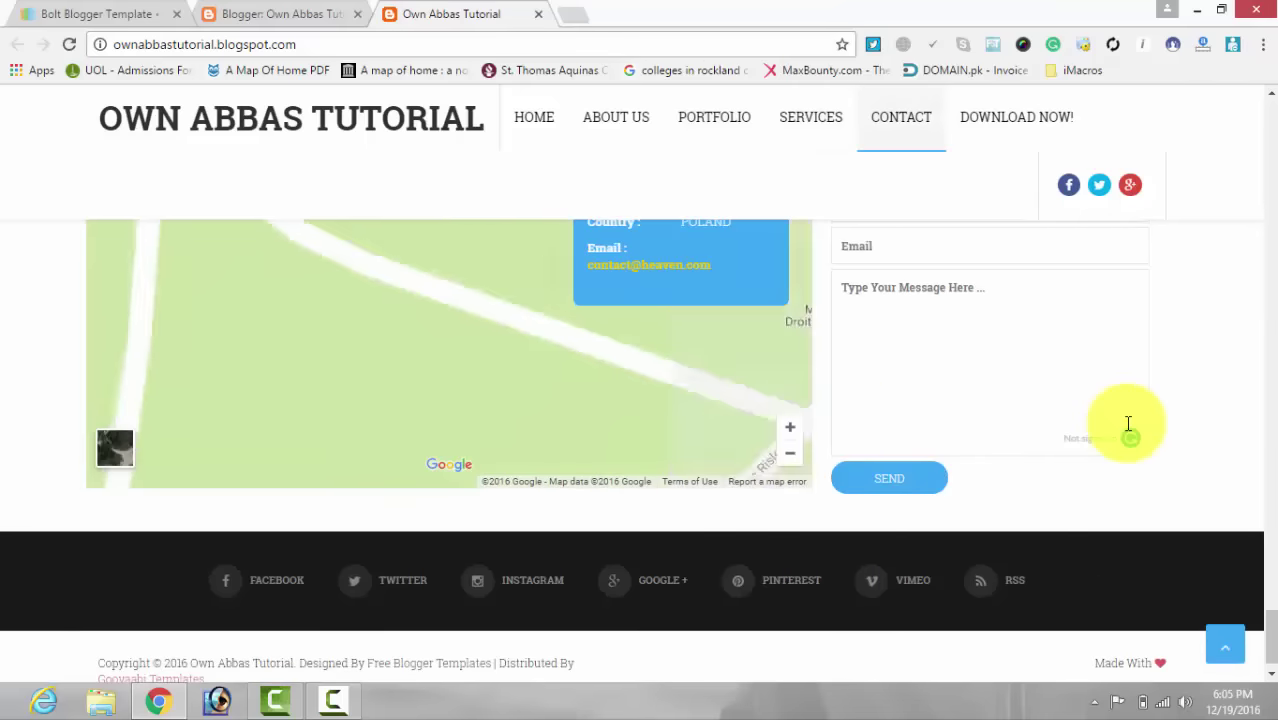
pyautogui.scroll(15, 1127, 428)
pyautogui.scroll(15, 1127, 428)
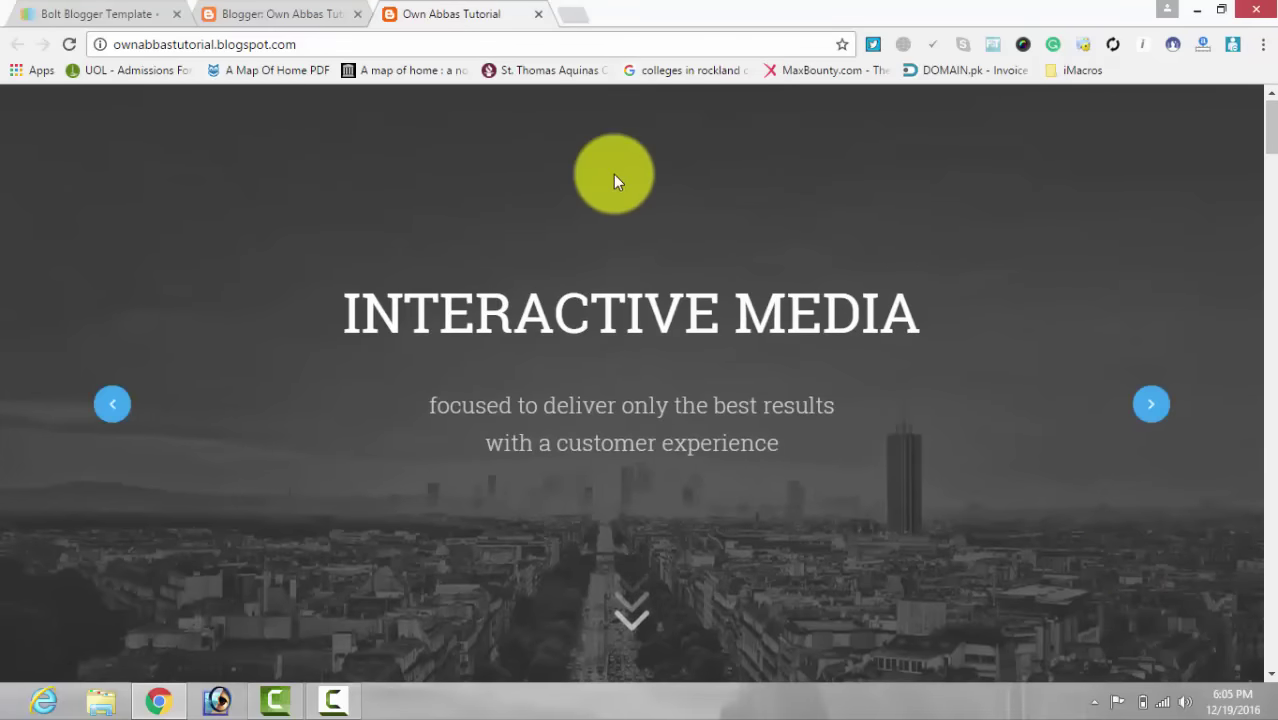
pyautogui.click(538, 14)
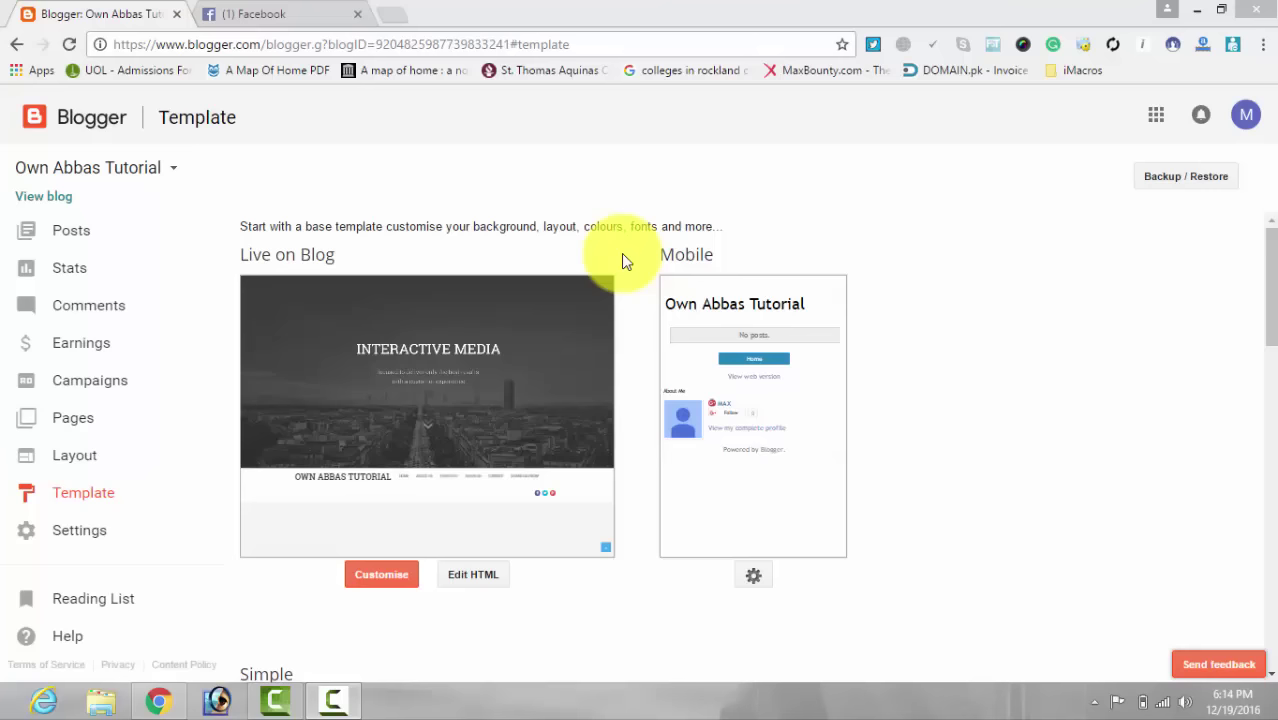
# Set the mobile template option to show the desktop template on mobile devices, and save it
pyautogui.click(750, 584)
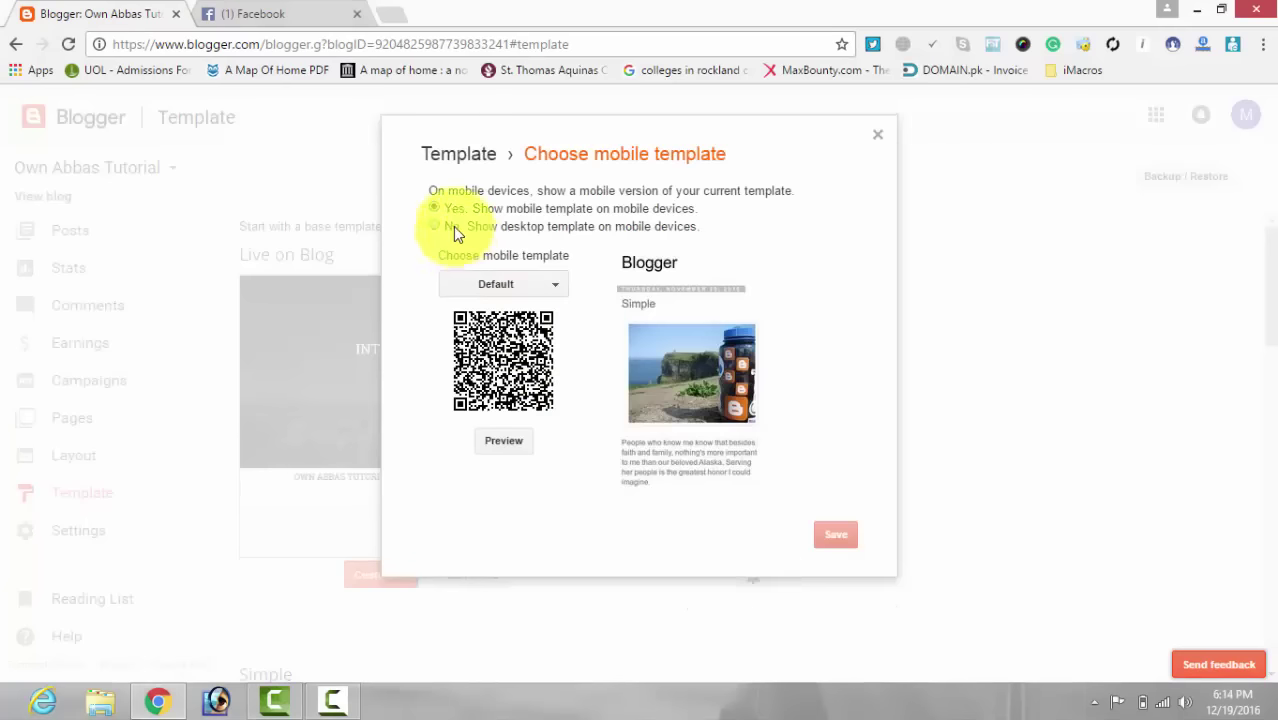
pyautogui.moveTo(446, 208); pyautogui.dragTo(707, 210)
pyautogui.click(708, 211)
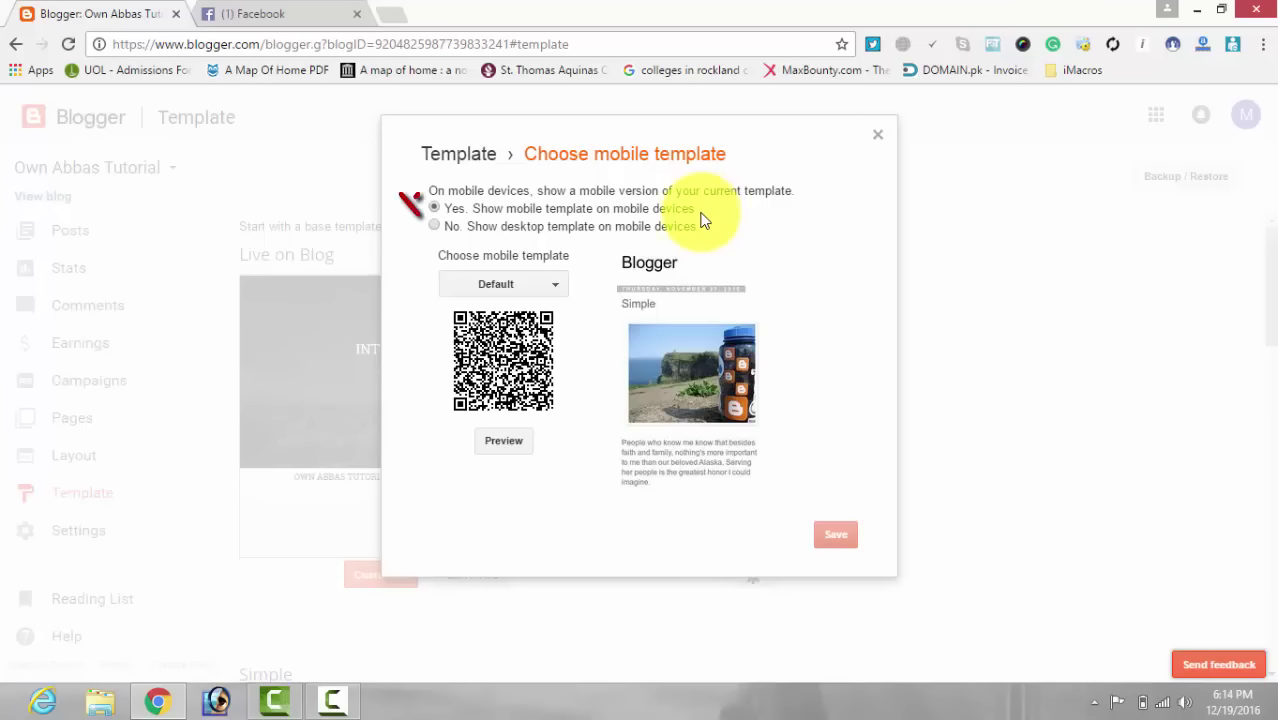
pyautogui.click(435, 226)
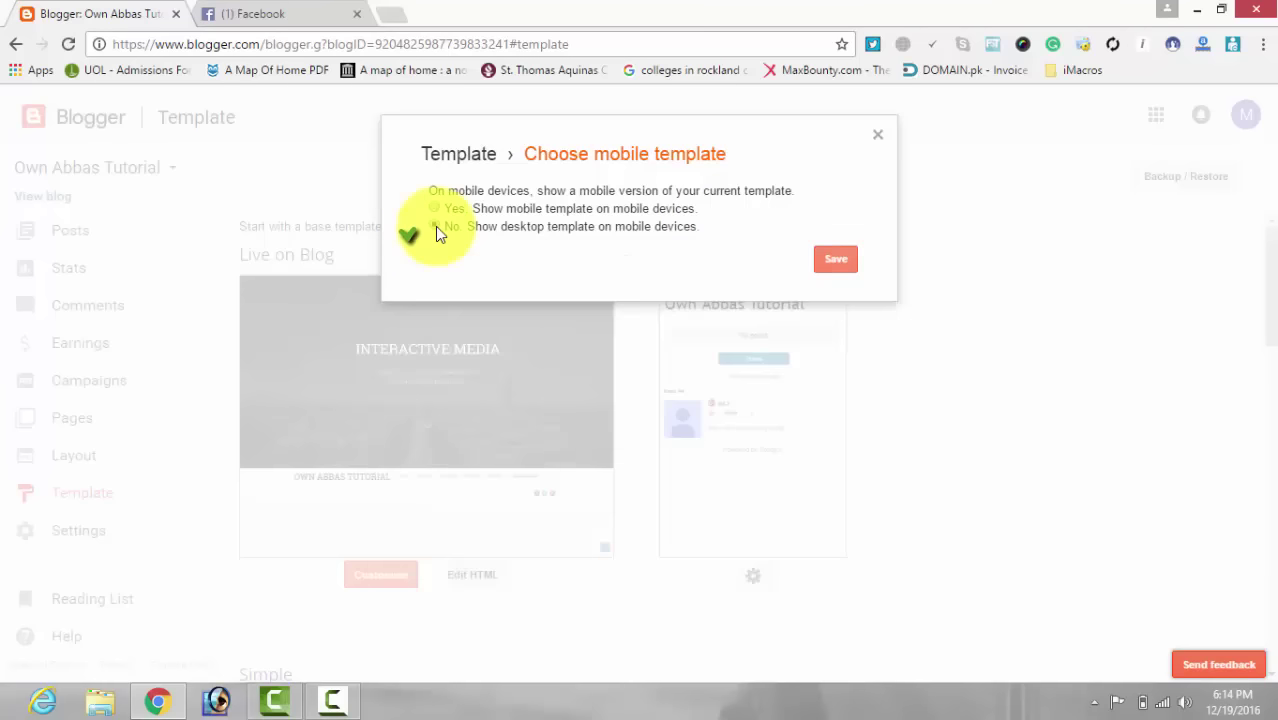
pyautogui.click(836, 262)
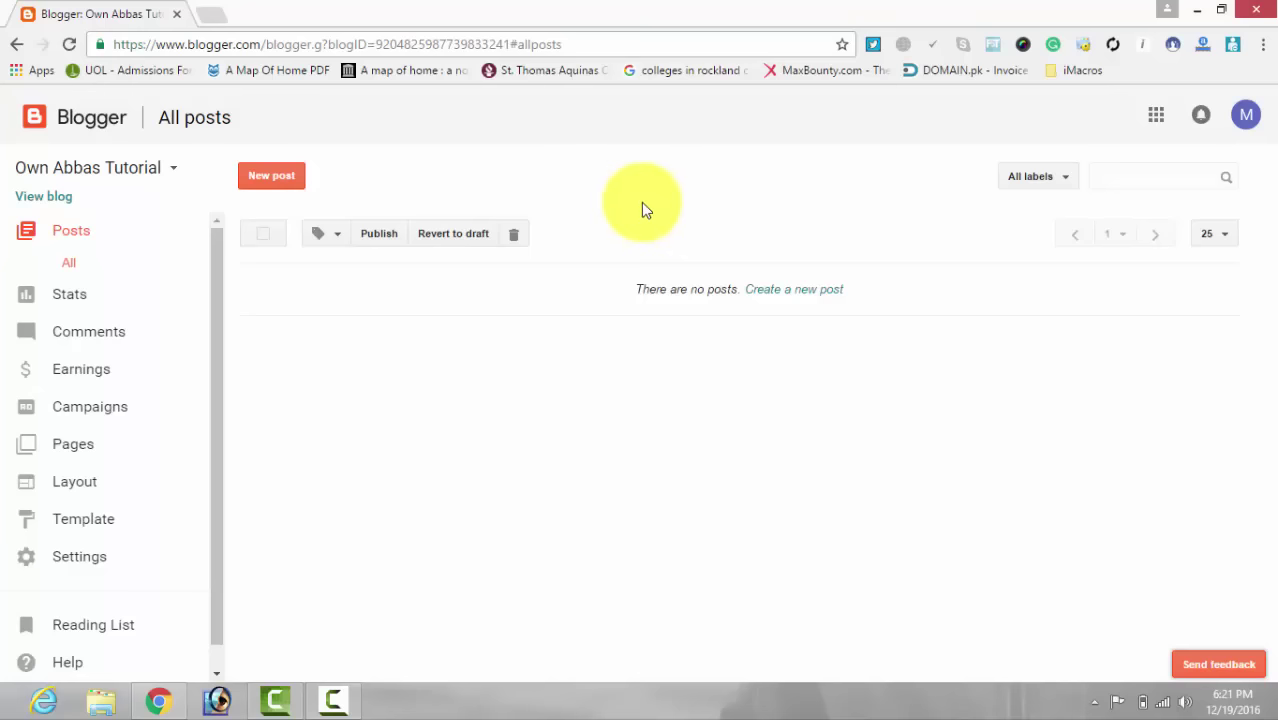
# Set the blog's pageview tracking to "Don't track my views for this blog" from the stats overview, and close the tracking page
pyautogui.click(75, 300)
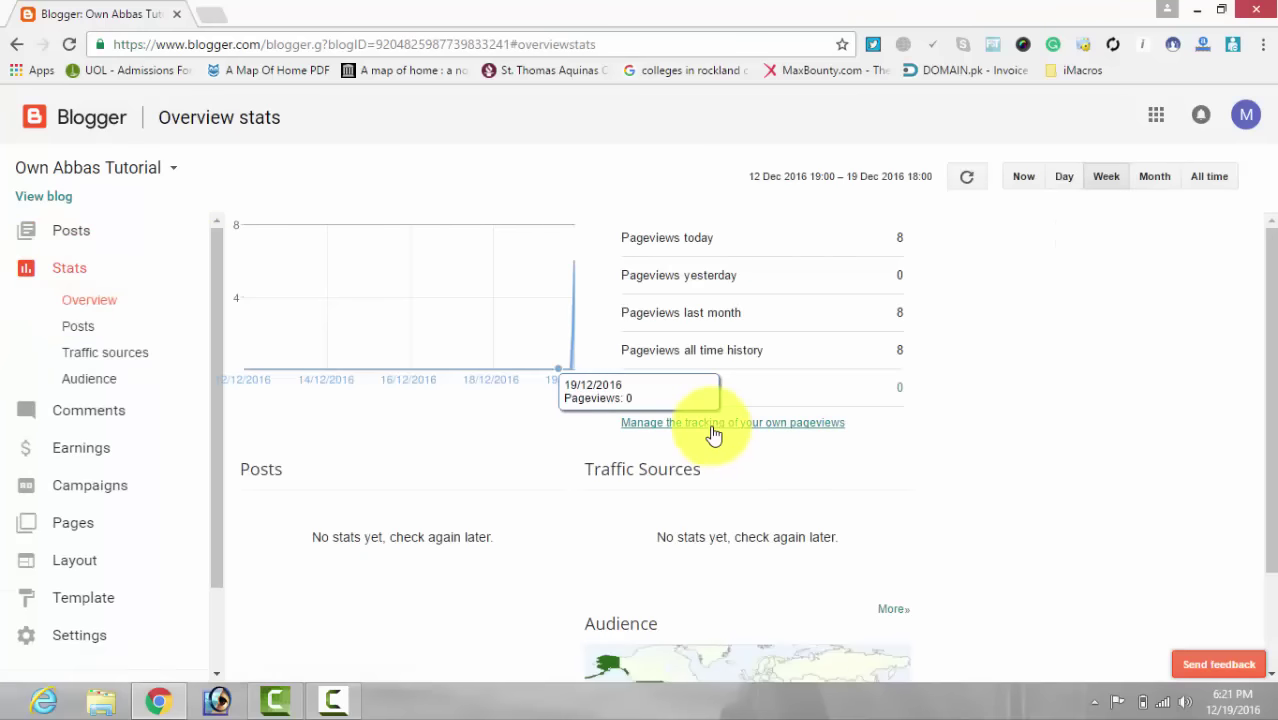
pyautogui.click(713, 424)
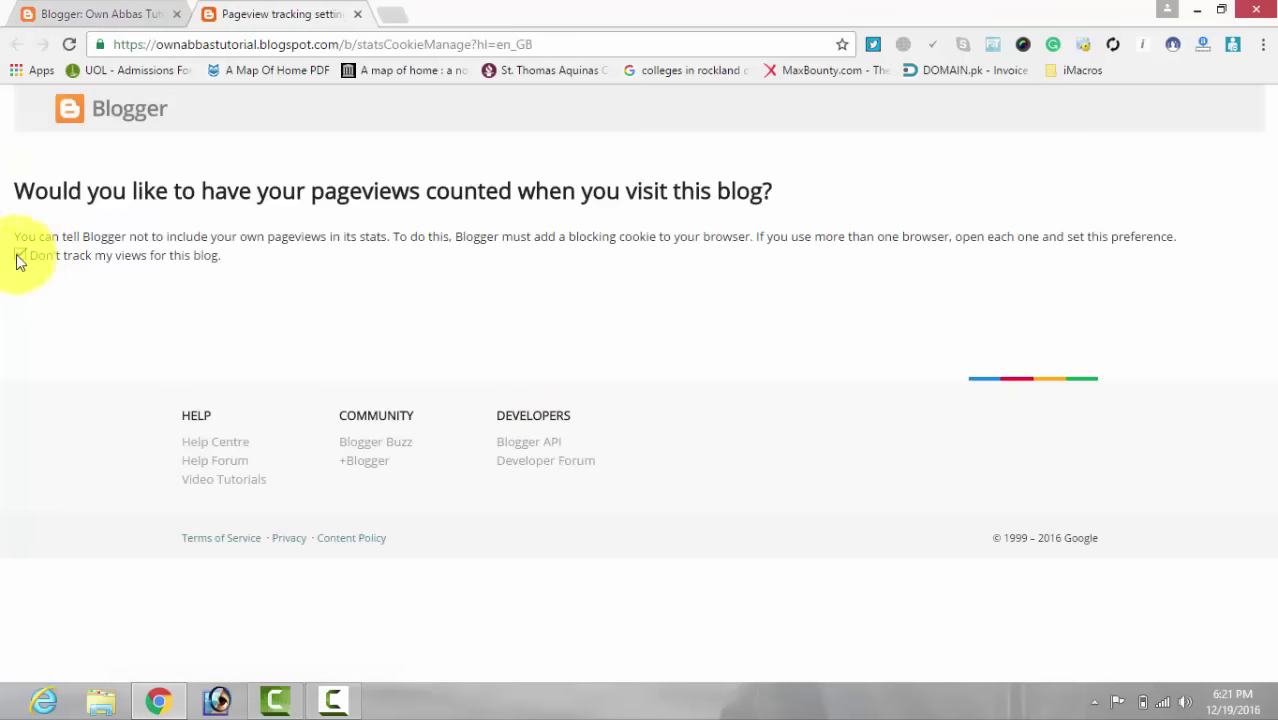
pyautogui.click(19, 256)
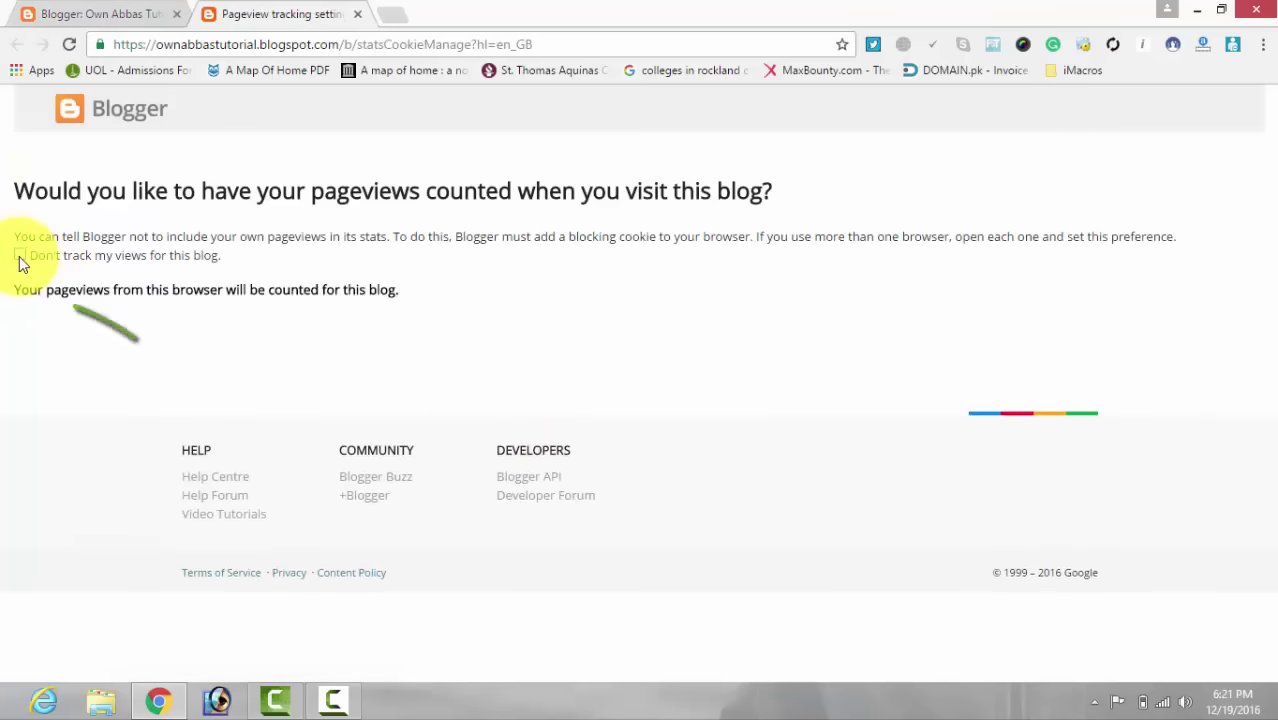
pyautogui.click(20, 256)
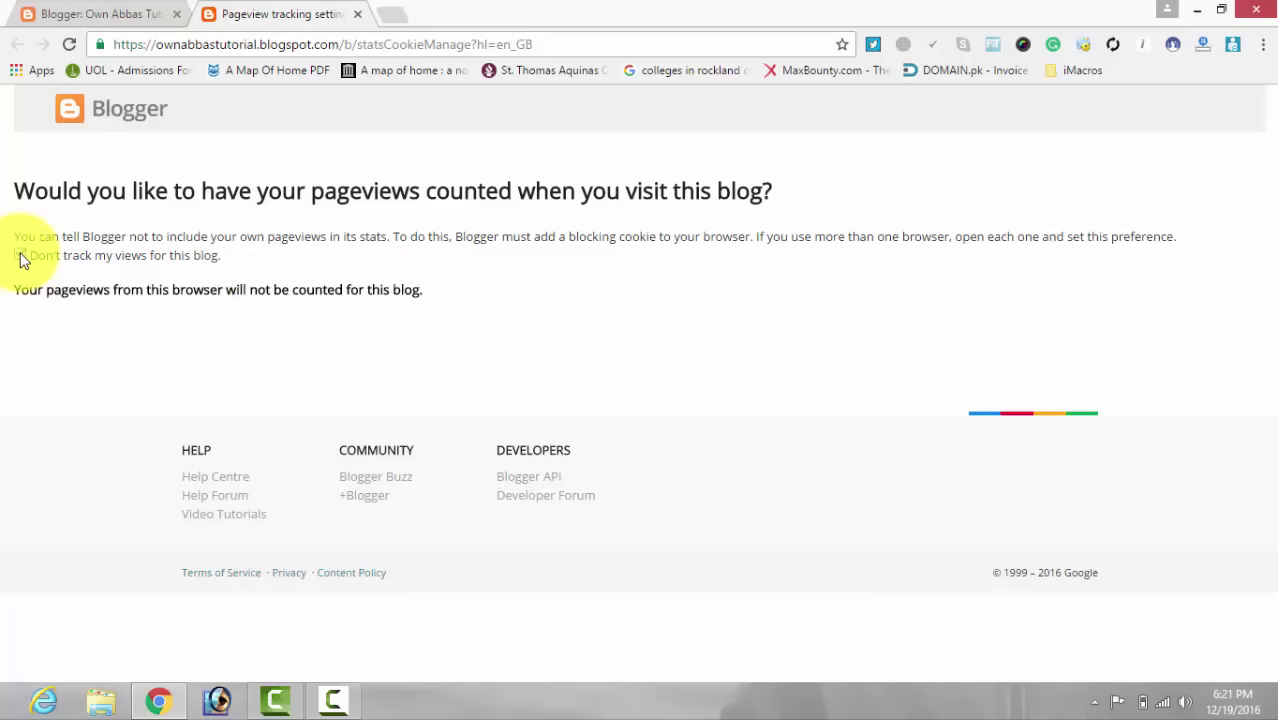
pyautogui.click(358, 15)
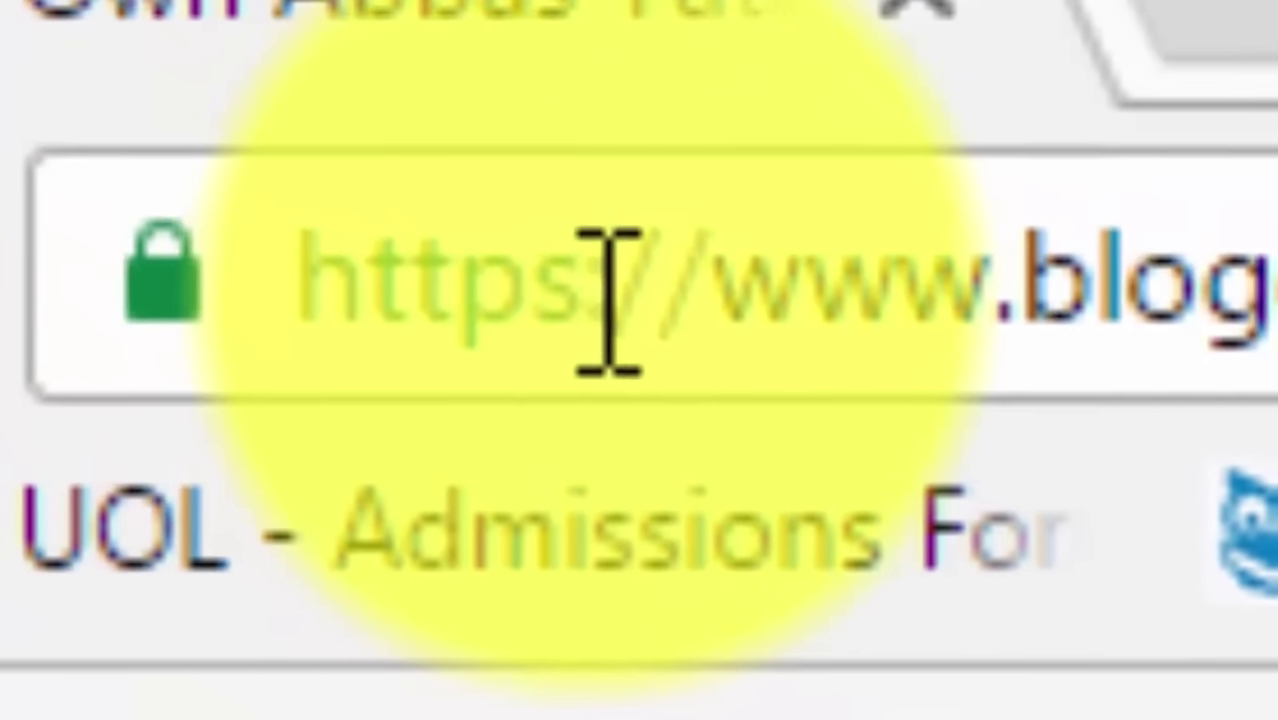
# Examine the https part of the Blogger address and the site's secure connection details, and dismiss them
pyautogui.click(522, 245)
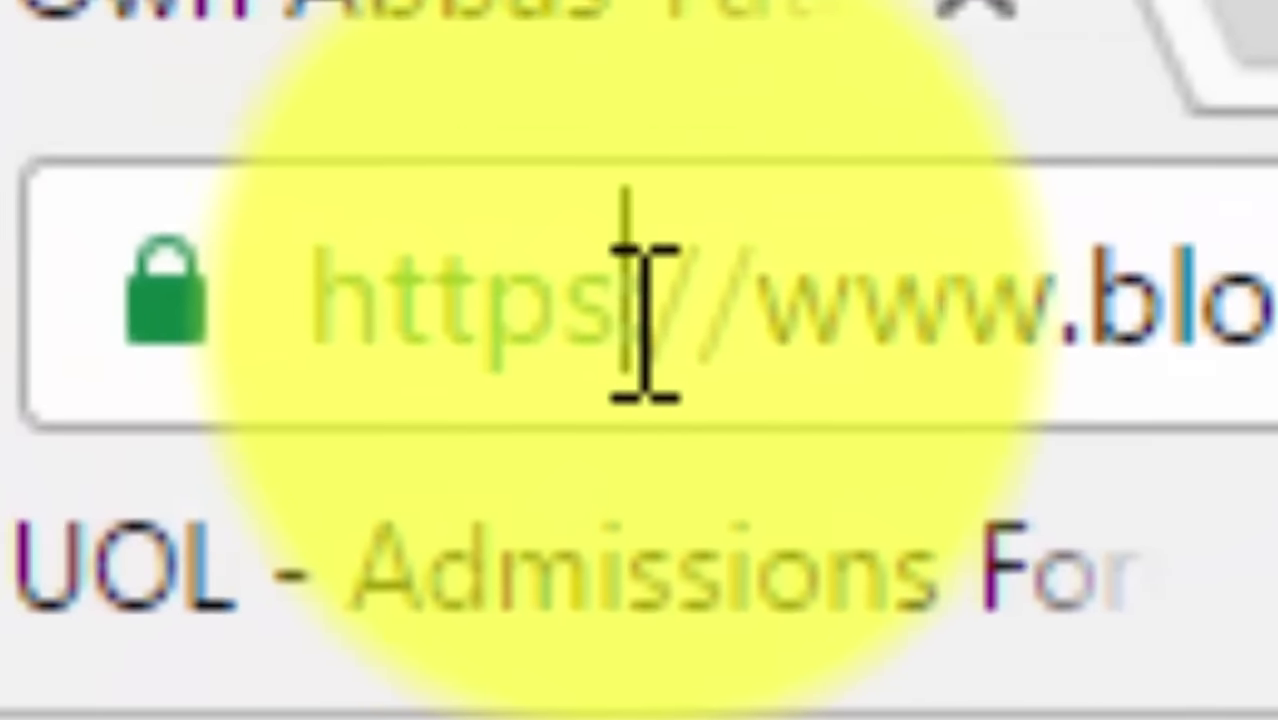
pyautogui.moveTo(605, 320); pyautogui.dragTo(262, 300)
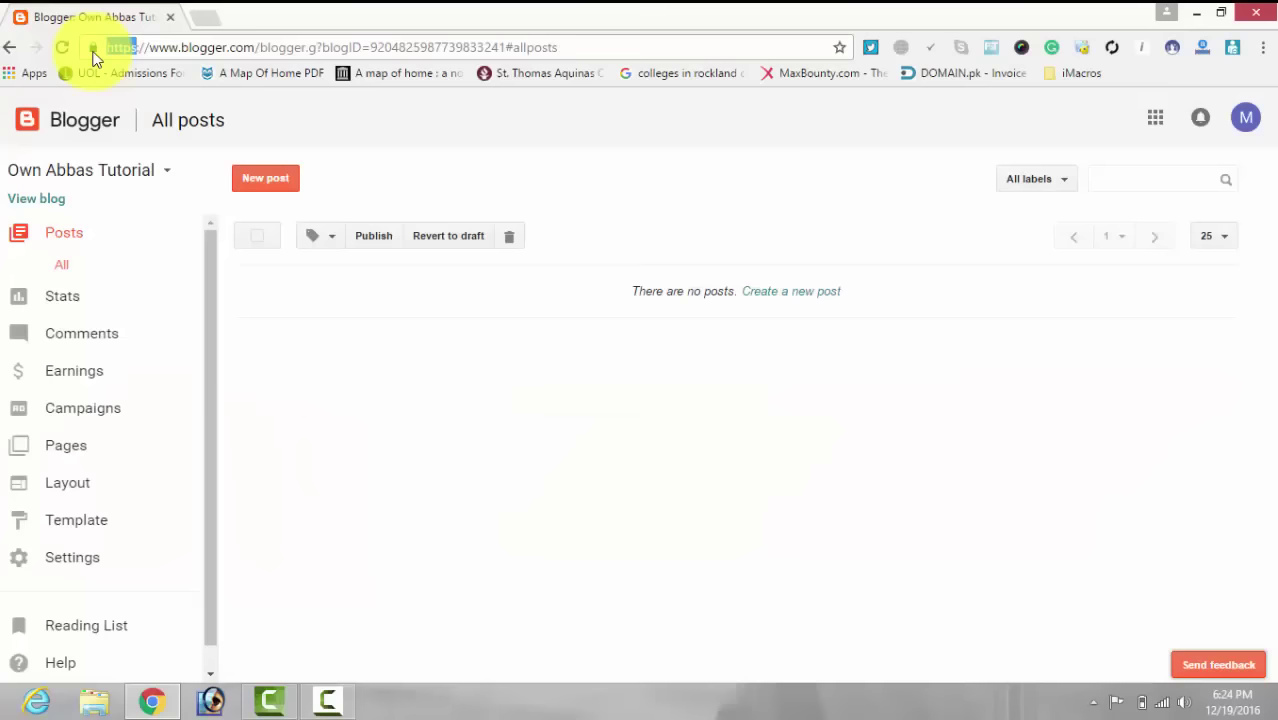
pyautogui.click(92, 47)
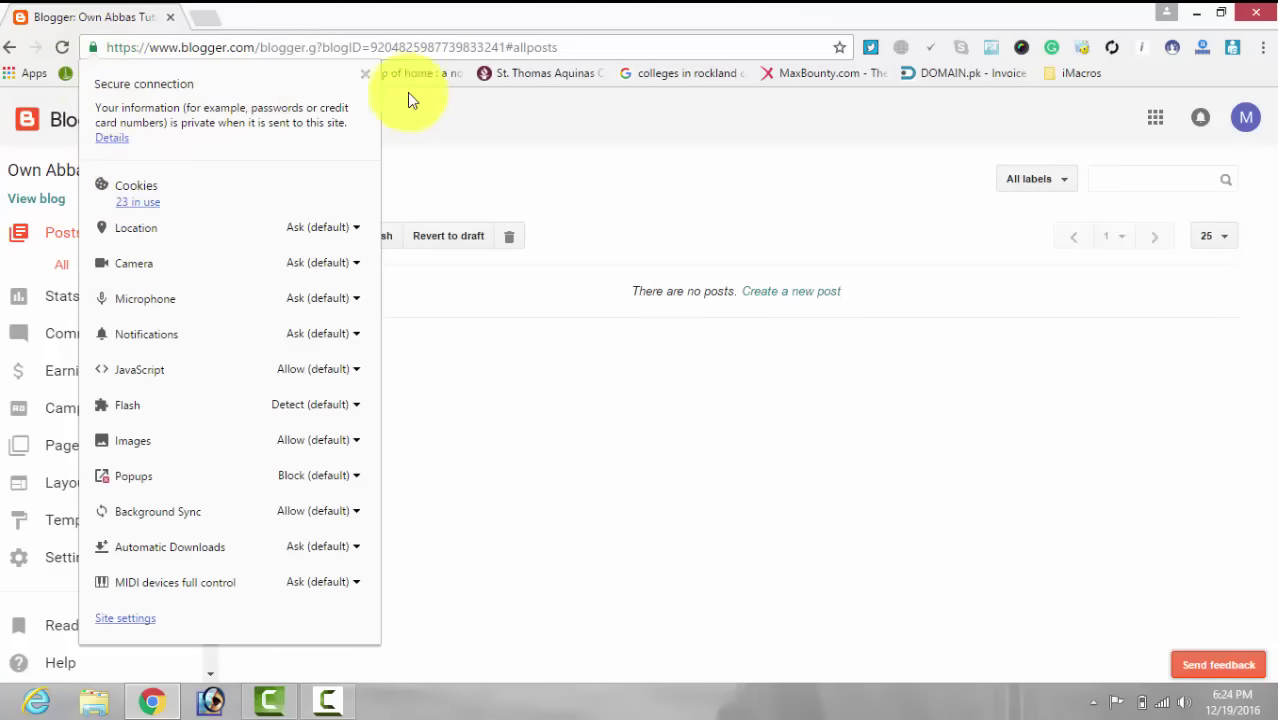
pyautogui.click(450, 124)
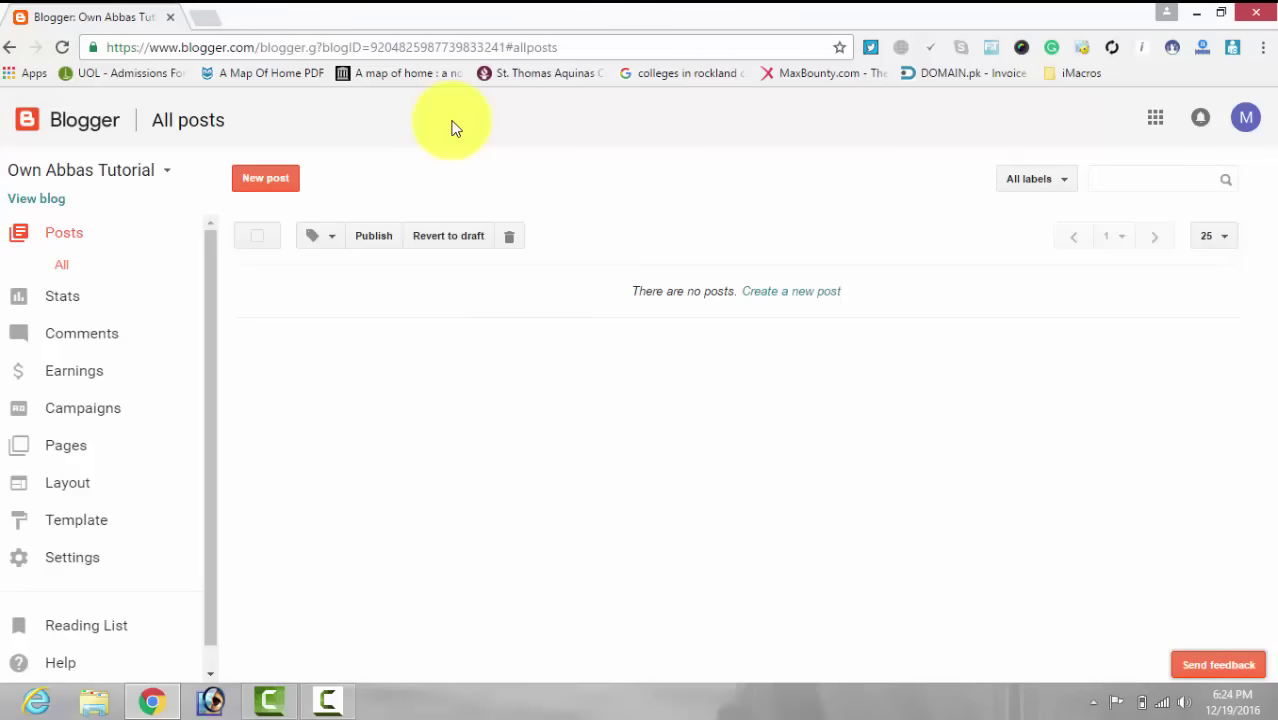
# Look up the HTTPS redirect option in the blog's basic settings
pyautogui.click(84, 566)
pyautogui.scroll(-1, 487, 505)
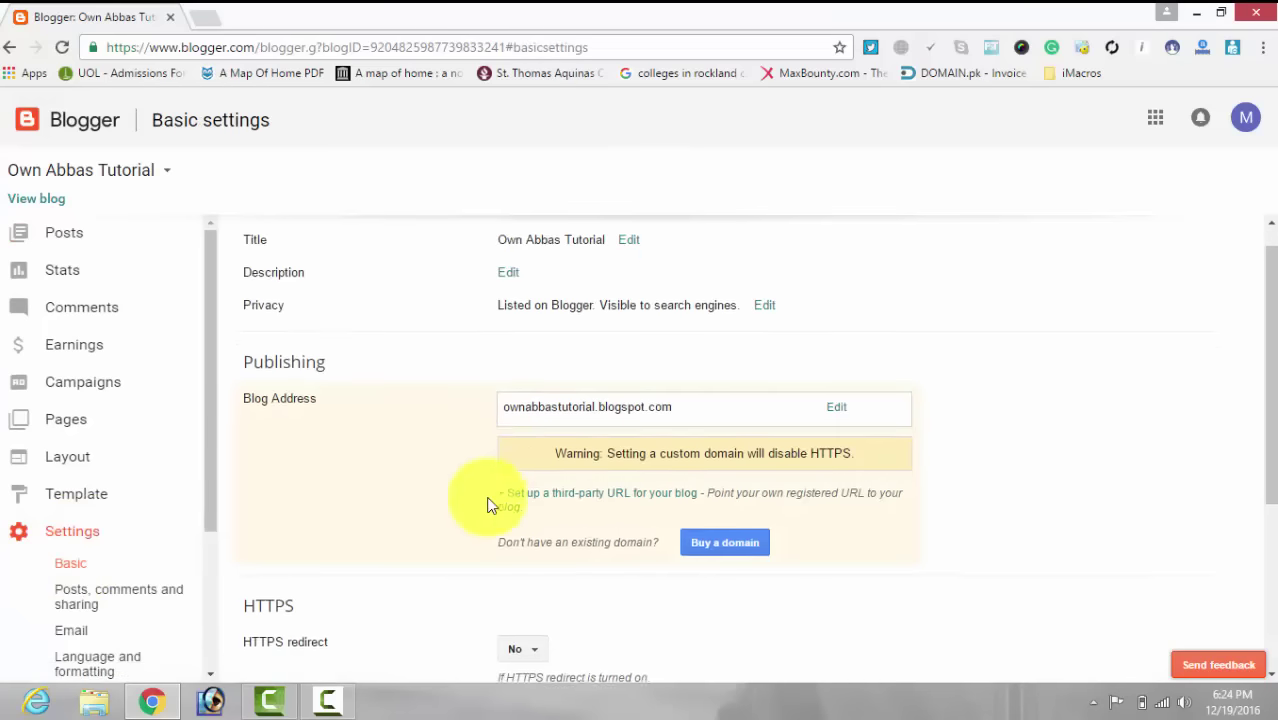
pyautogui.scroll(-3, 487, 505)
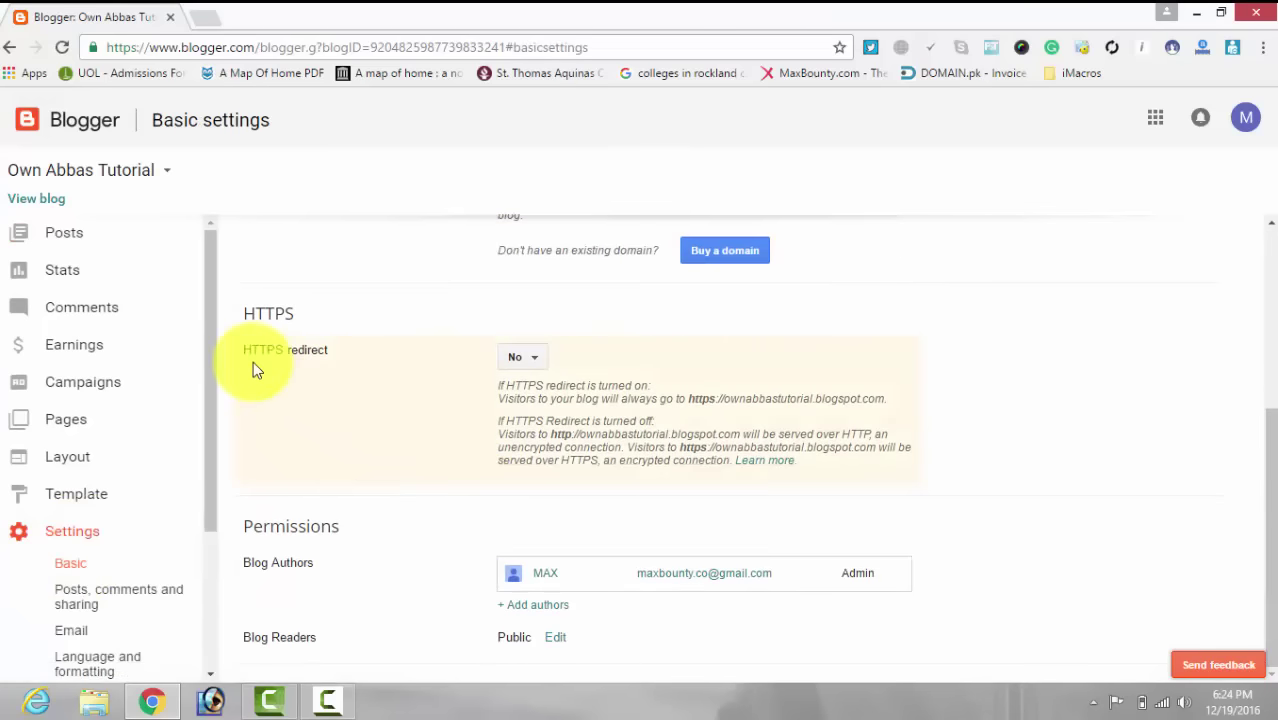
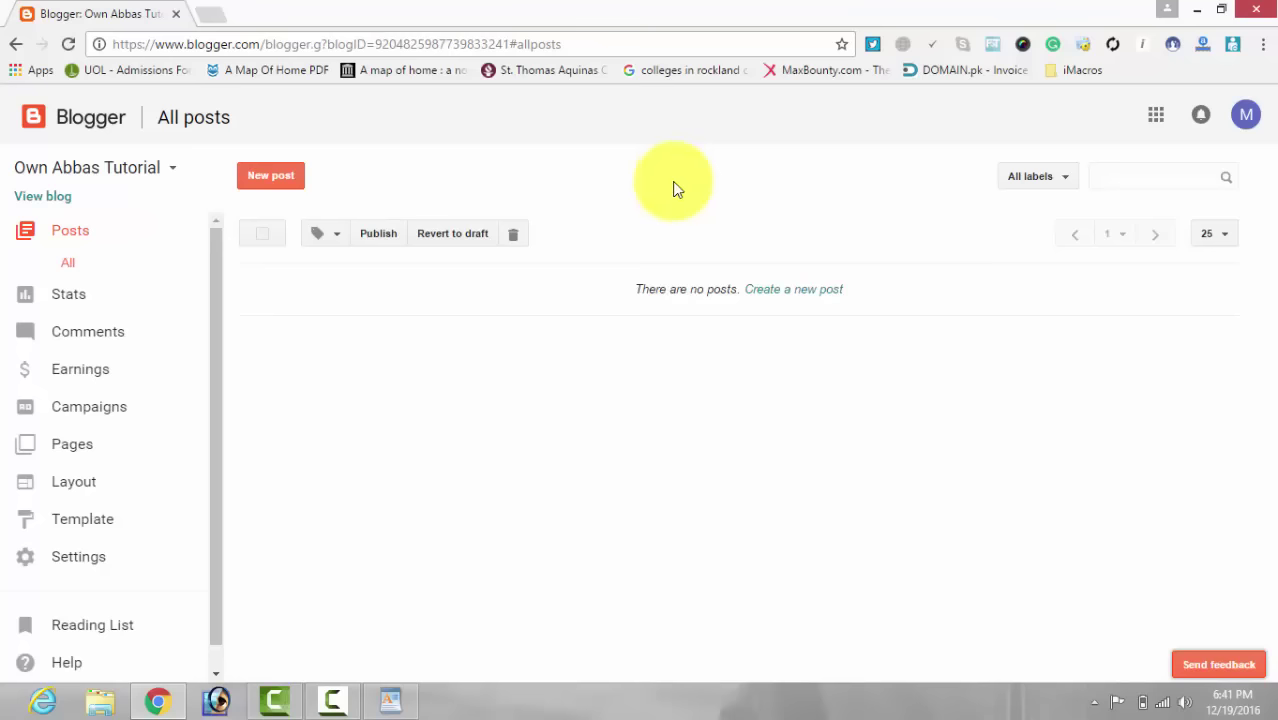
# Open the blog template's HTML for editing and locate the opening <head> tag
pyautogui.click(93, 528)
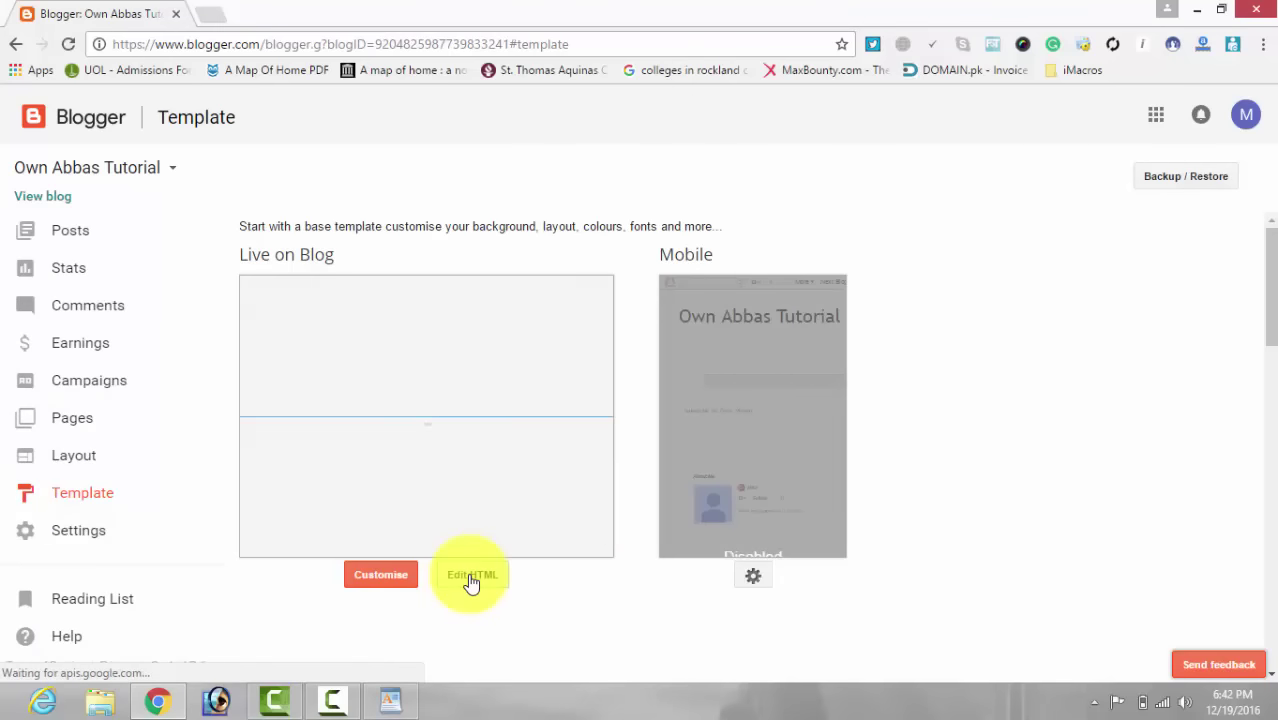
pyautogui.click(471, 577)
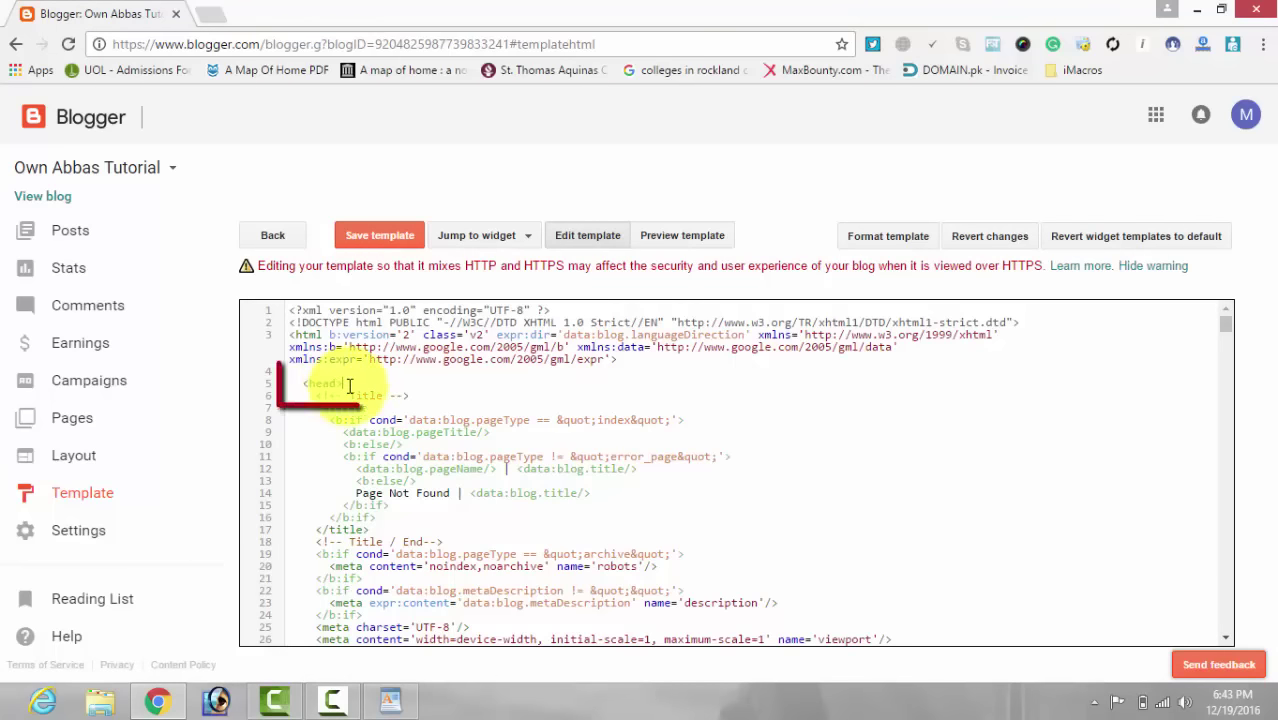
pyautogui.moveTo(348, 385); pyautogui.dragTo(303, 385)
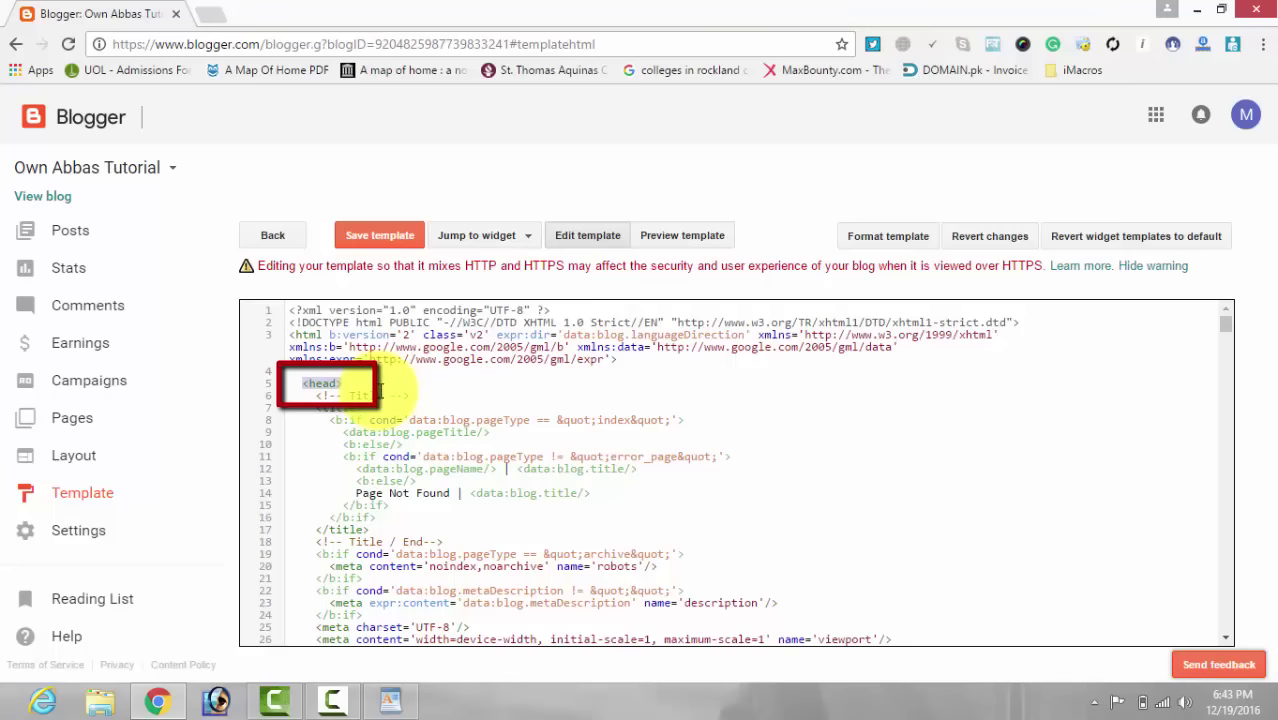
pyautogui.click(838, 383)
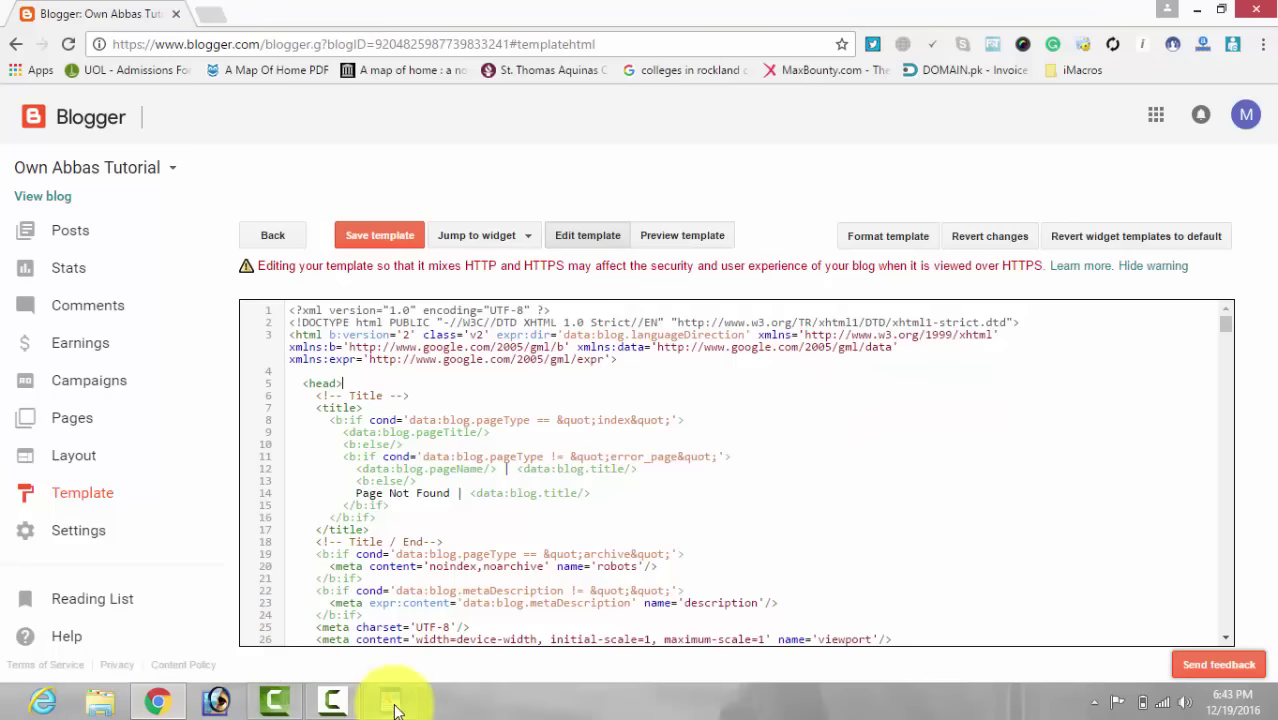
# Switch to WordPad to view the note about searching, and return to the template code in Chrome
pyautogui.click(392, 702)
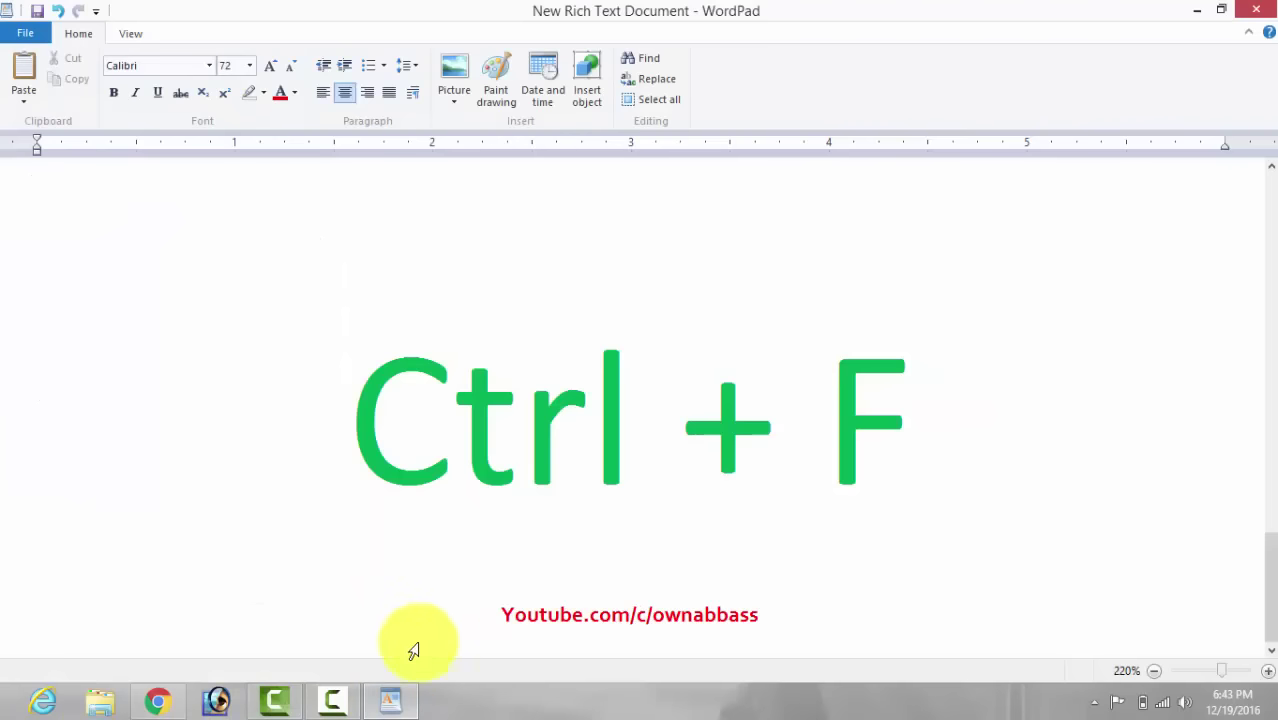
pyautogui.moveTo(160, 702)
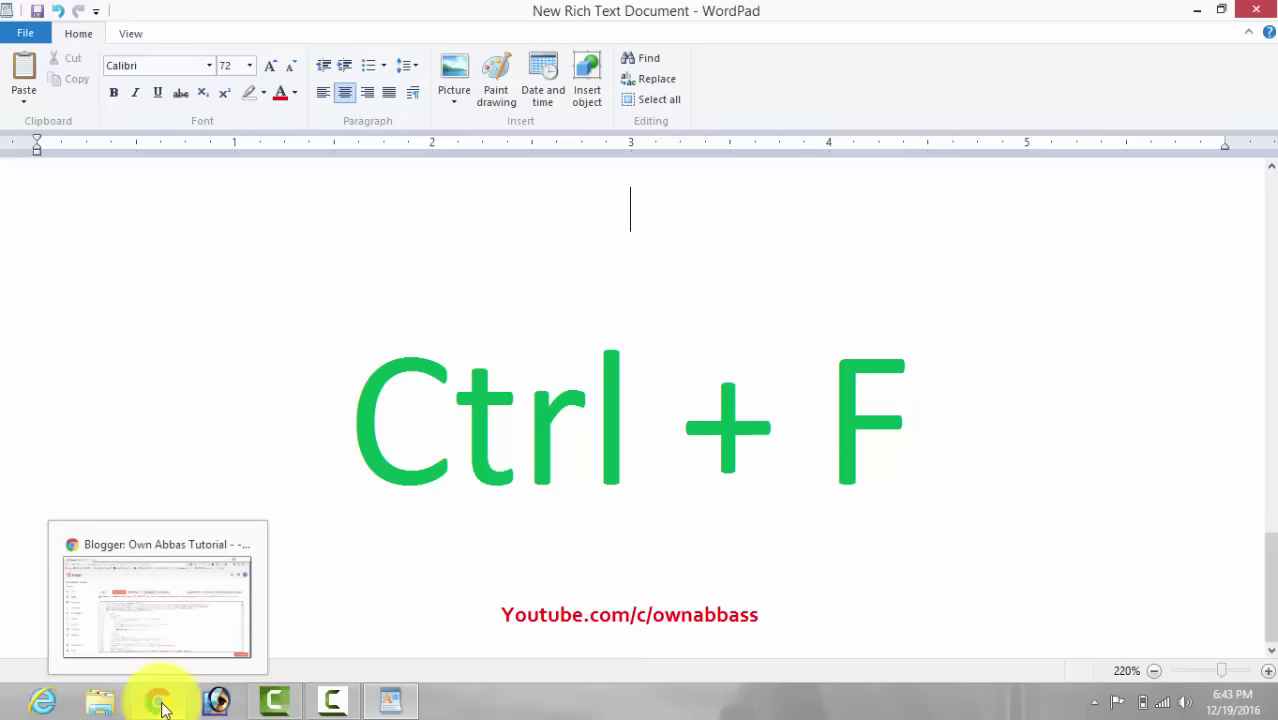
pyautogui.click(230, 640)
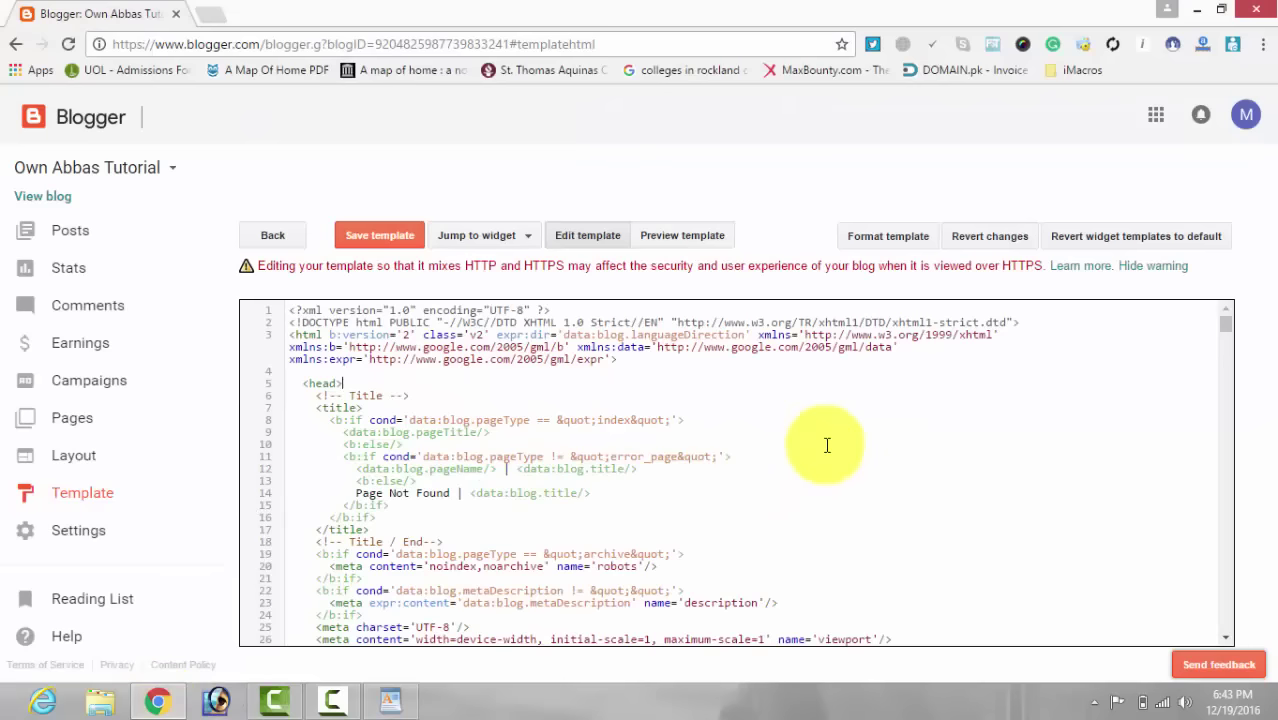
# Search the template code for <head> and insert an empty line below that tag
pyautogui.hotkey('ctrl', 'f')
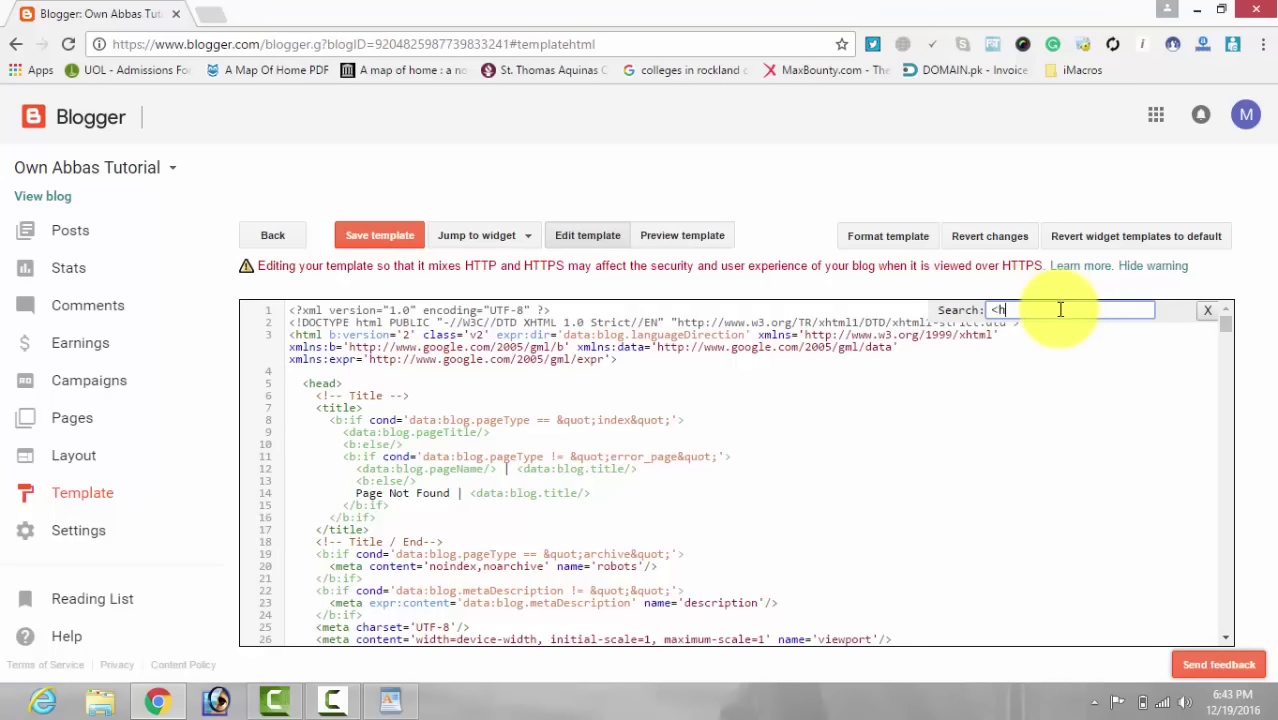
pyautogui.write('<head>')
pyautogui.press('Return')
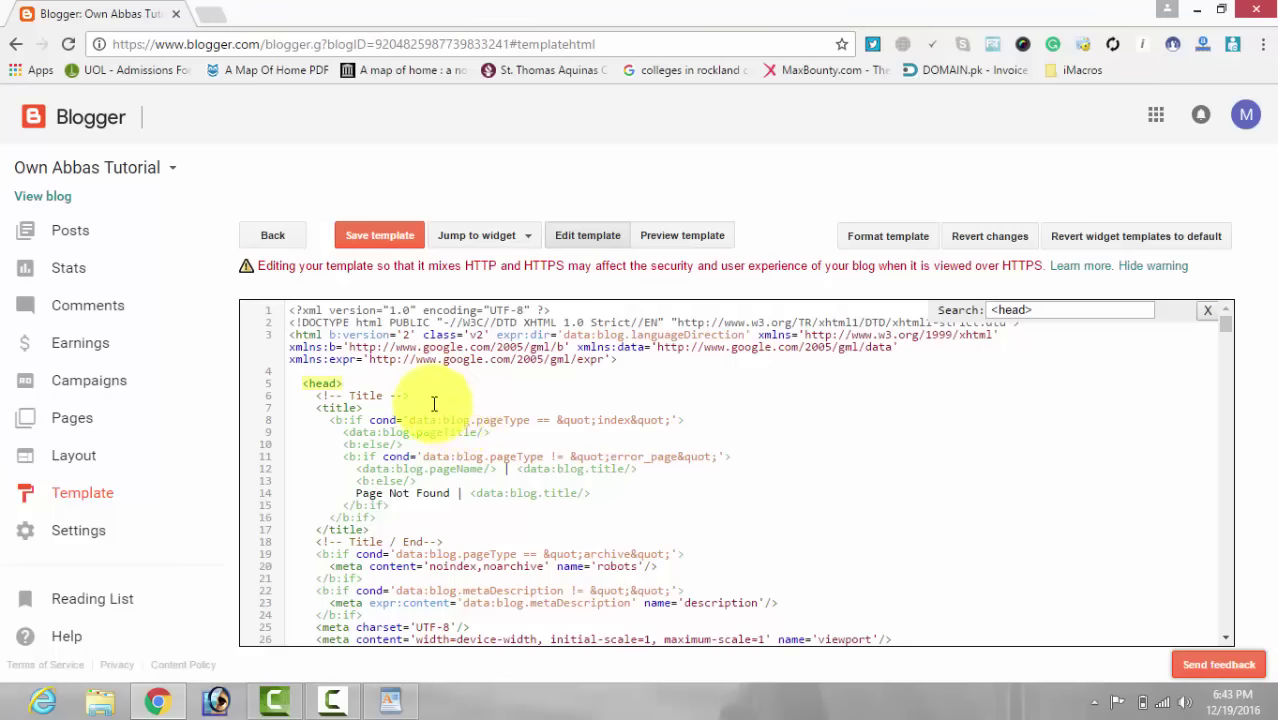
pyautogui.press('Return')
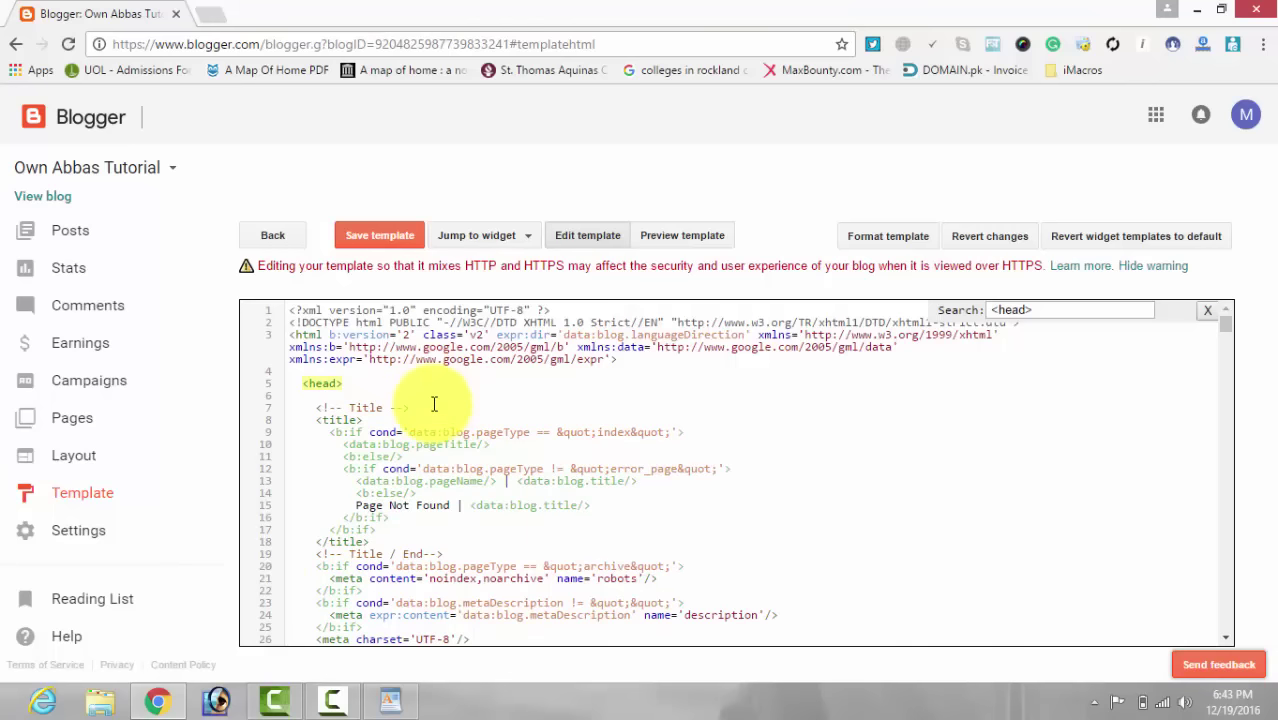
# Copy the description, keywords and author meta tag lines from the WordPad document and return to the template code in Chrome
pyautogui.click(390, 700)
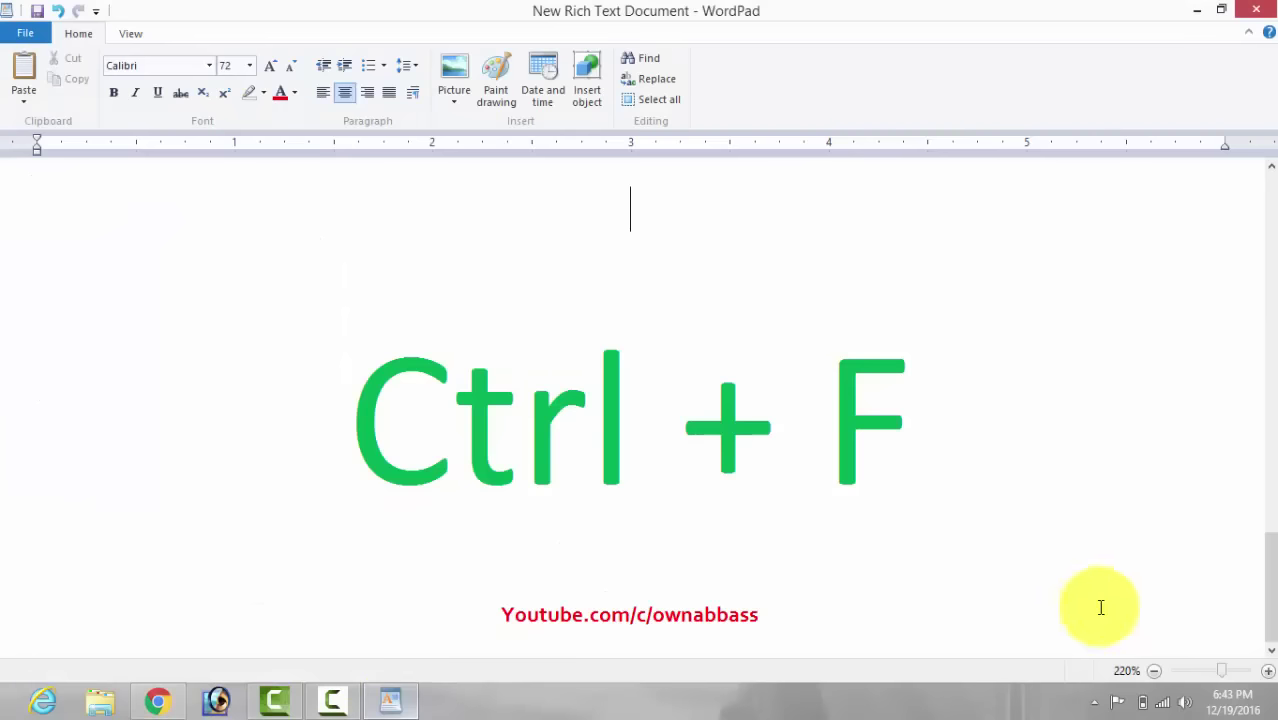
pyautogui.moveTo(1264, 608); pyautogui.dragTo(1264, 322)
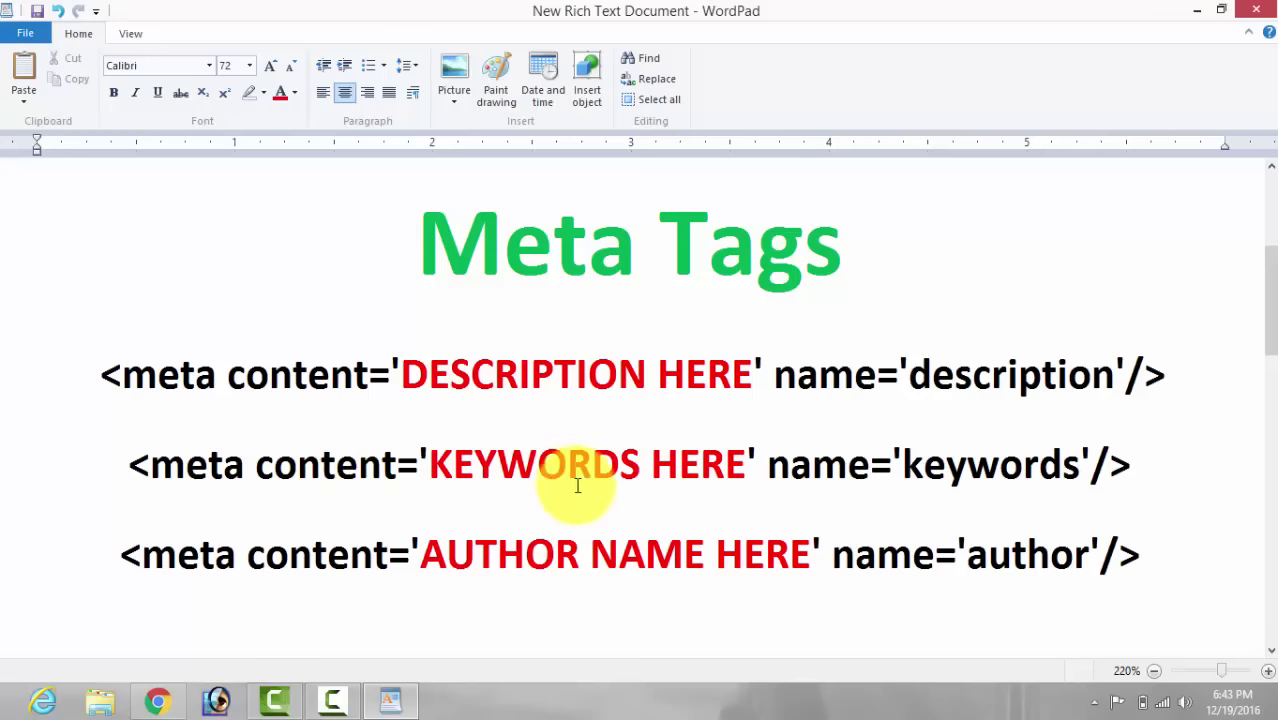
pyautogui.click(100, 375)
pyautogui.moveTo(195, 375); pyautogui.dragTo(1196, 539)
pyautogui.hotkey('ctrl', 'c')
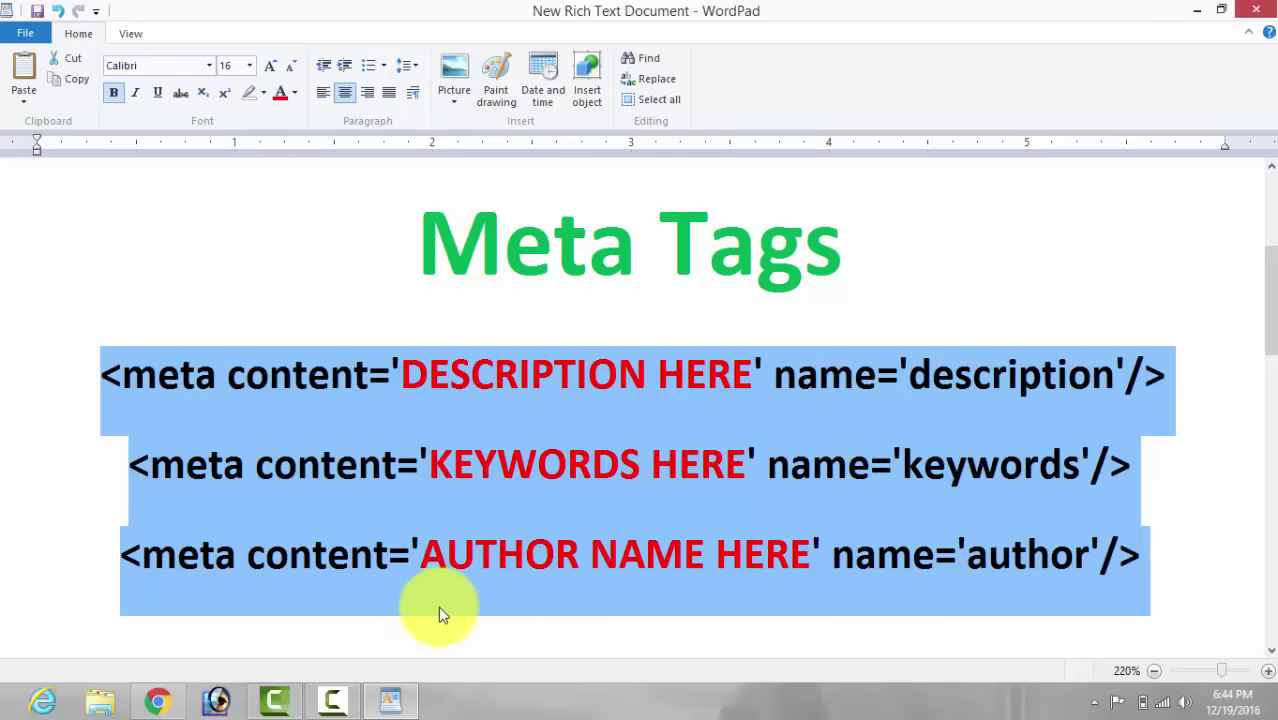
pyautogui.click(168, 706)
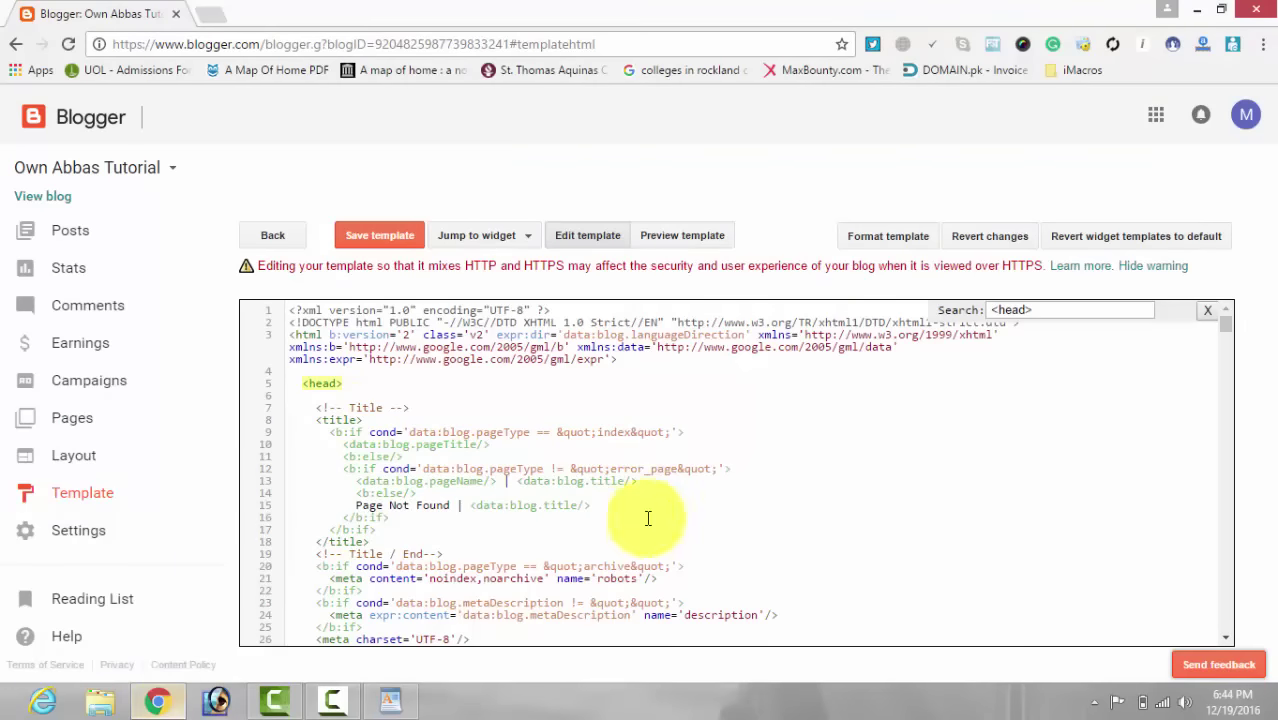
pyautogui.rightClick(357, 403)
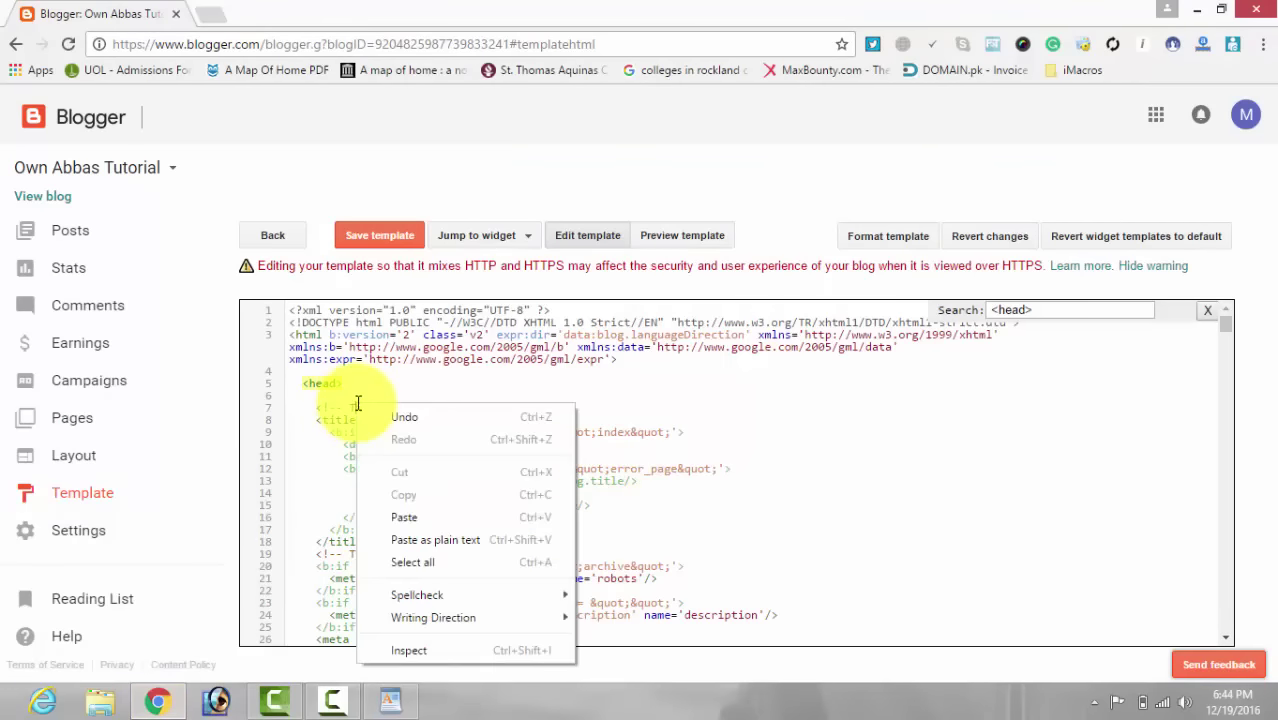
pyautogui.click(417, 520)
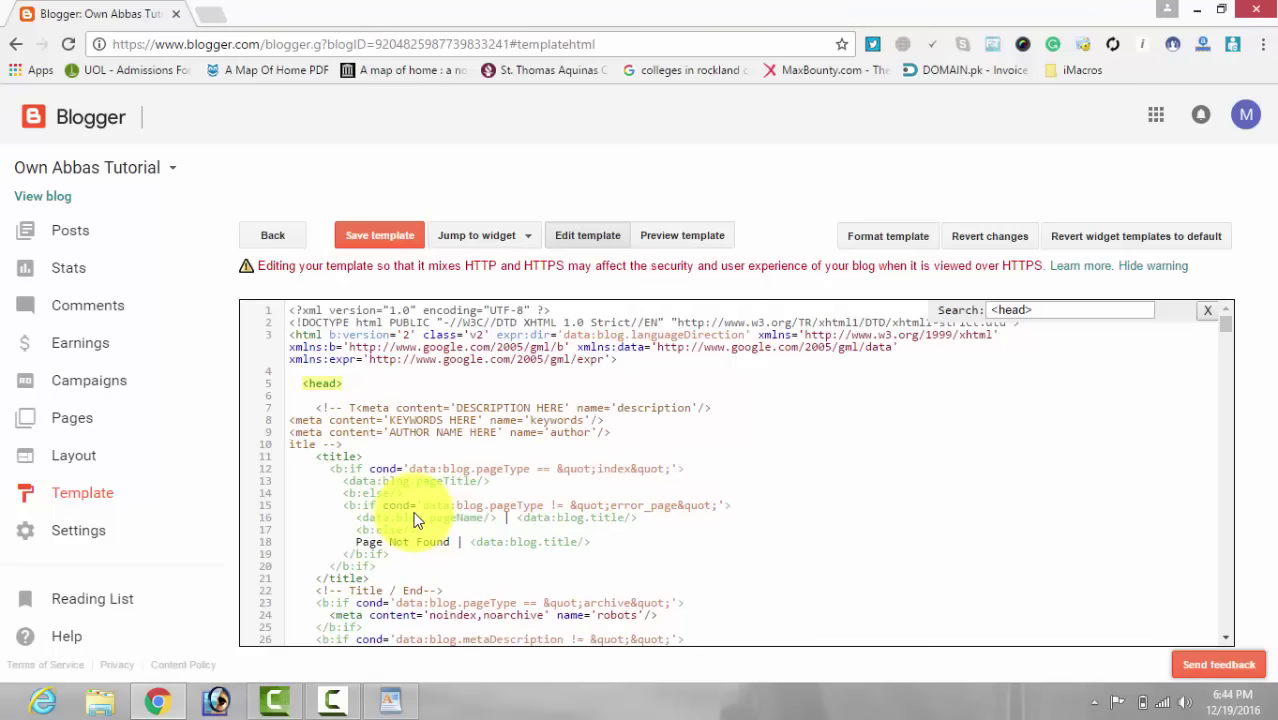
pyautogui.hotkey('ctrl', 'z')
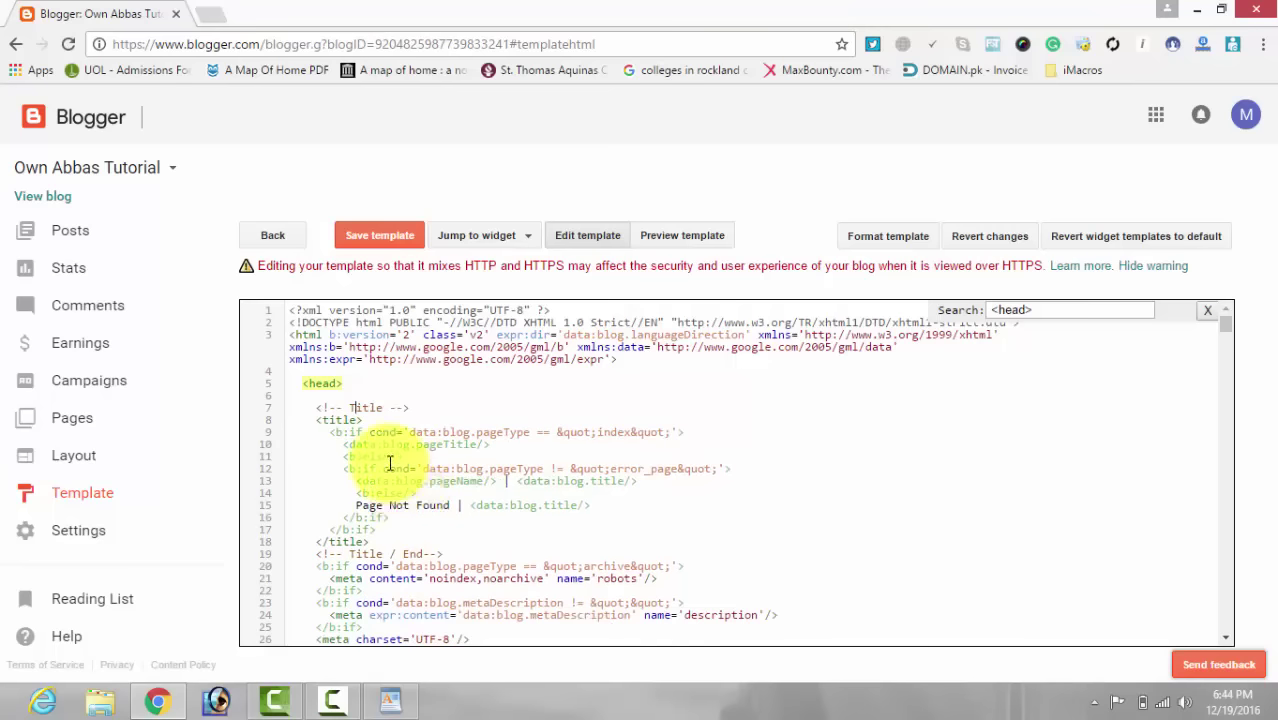
# Paste the copied description, keywords and author meta tags below <head>, and add an empty line above them
pyautogui.click(362, 383)
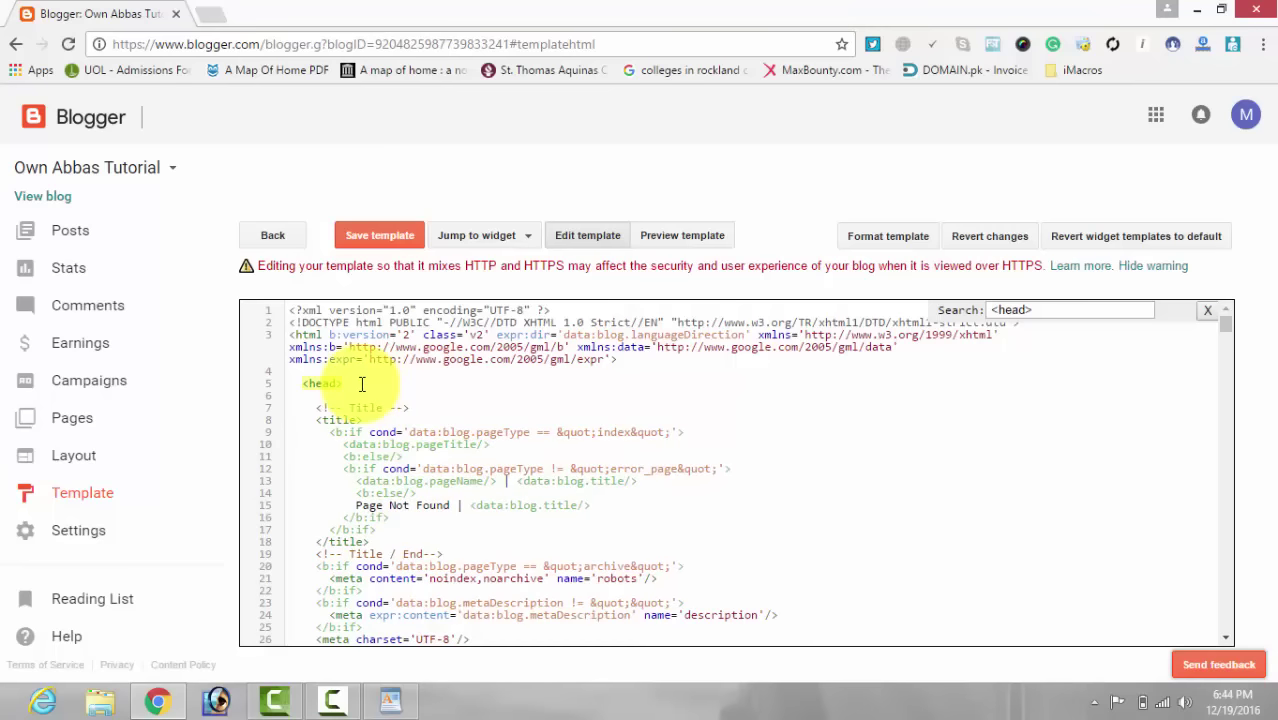
pyautogui.rightClick(312, 396)
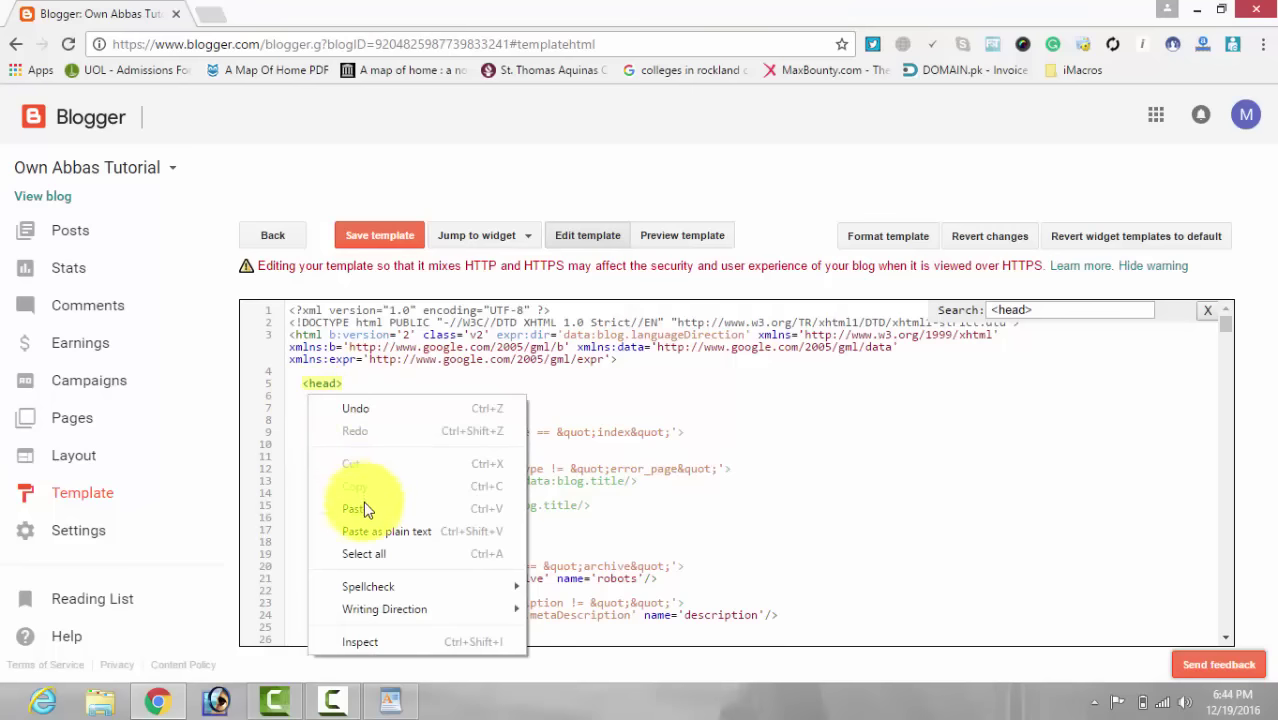
pyautogui.click(363, 509)
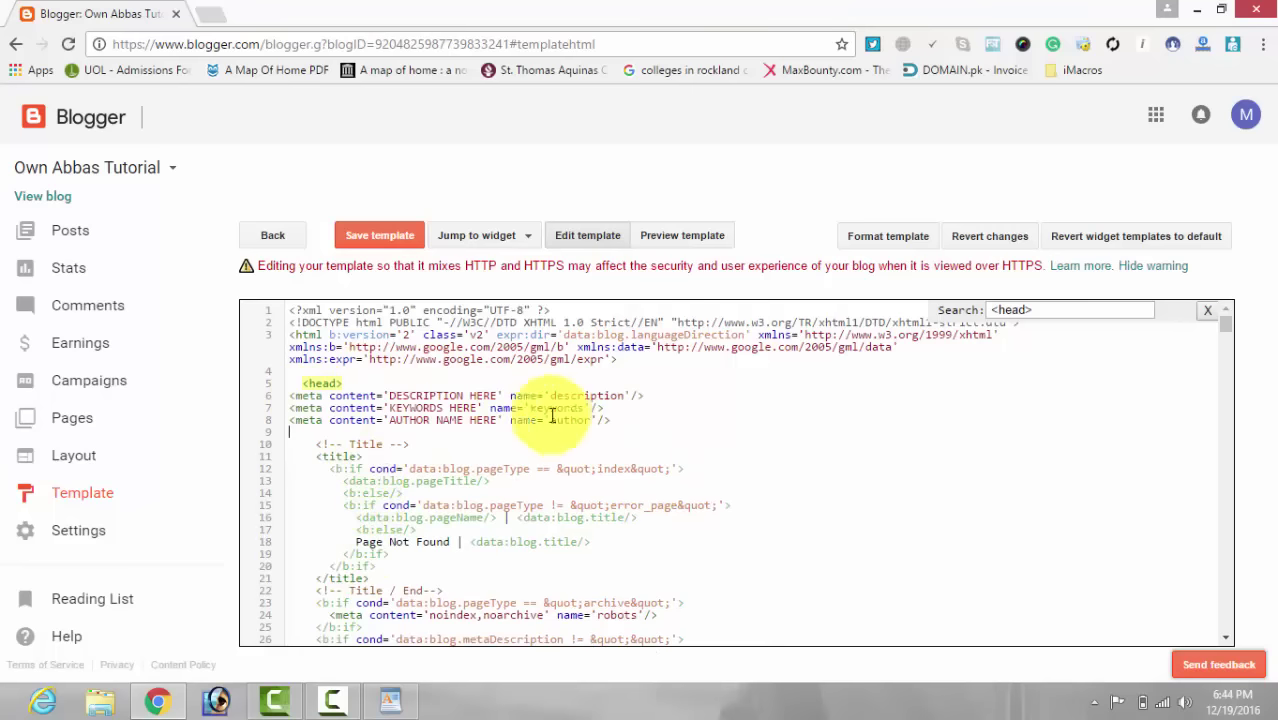
pyautogui.click(405, 383)
pyautogui.press('Return')
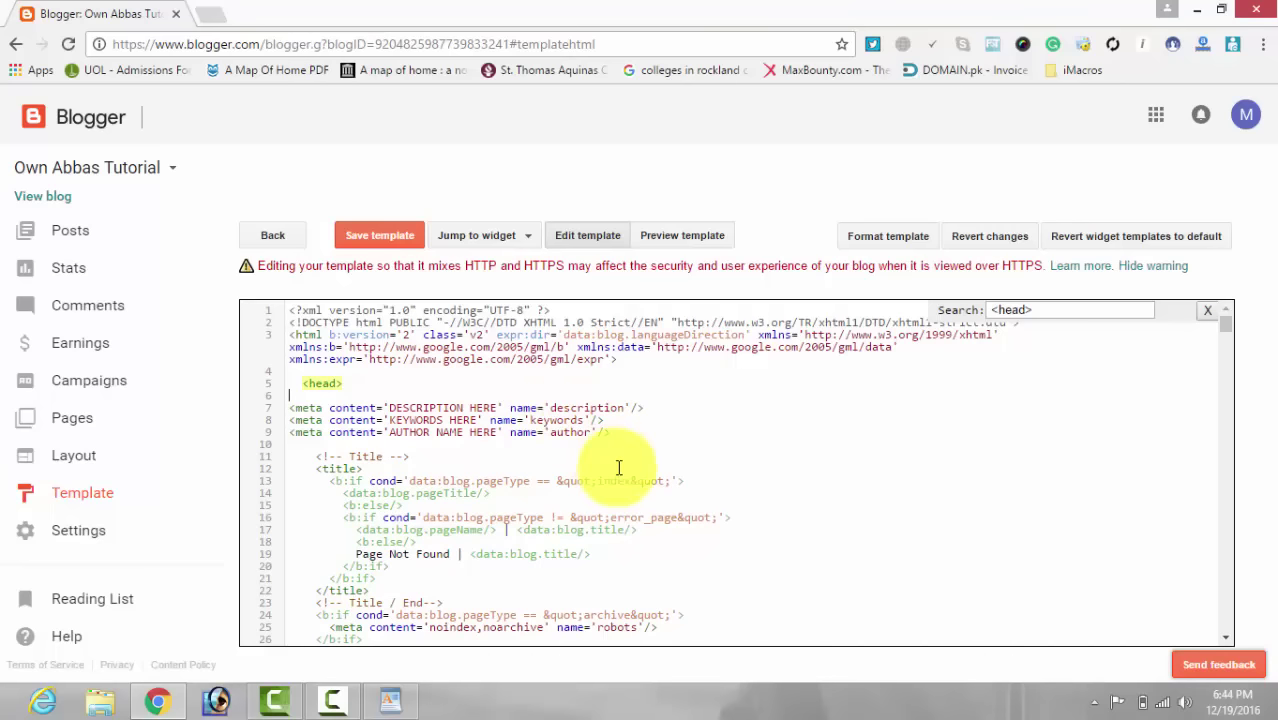
# Replace the DESCRIPTION HERE placeholder in the description meta tag with "xyz ....."
pyautogui.scroll(-2, 742, 508)
pyautogui.scroll(1, 742, 508)
pyautogui.scroll(1, 742, 508)
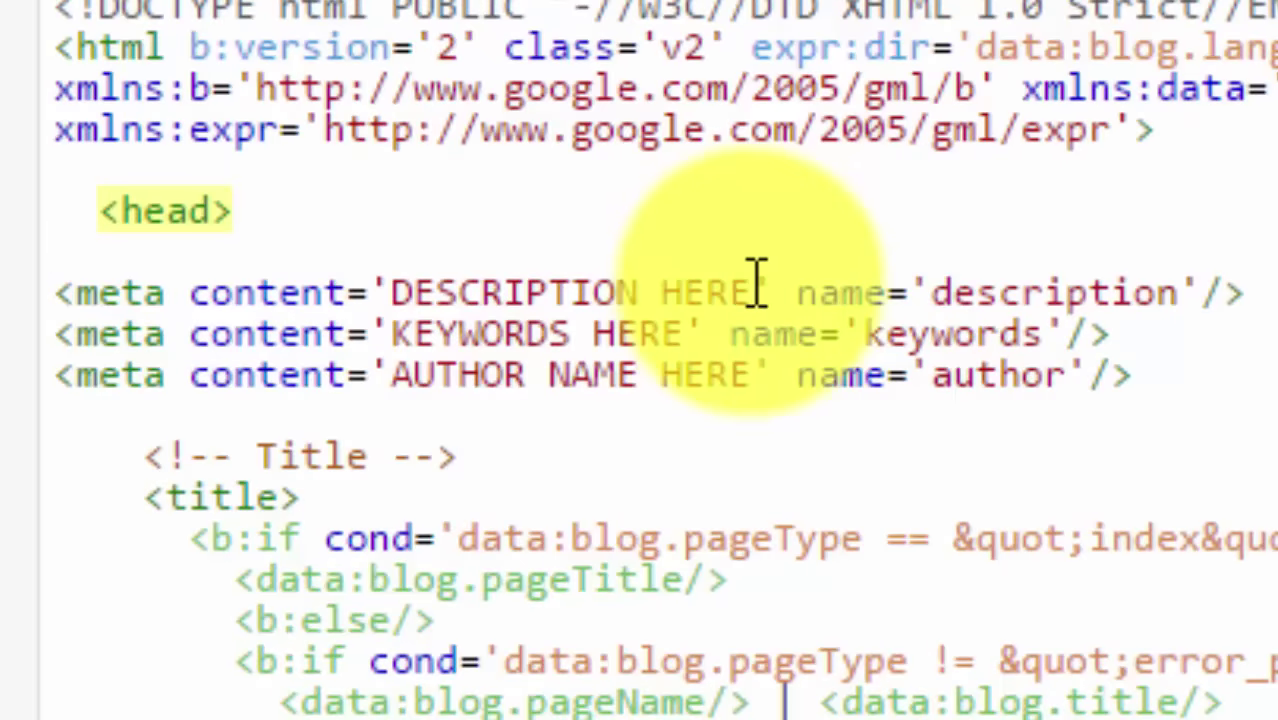
pyautogui.moveTo(752, 288); pyautogui.dragTo(404, 275)
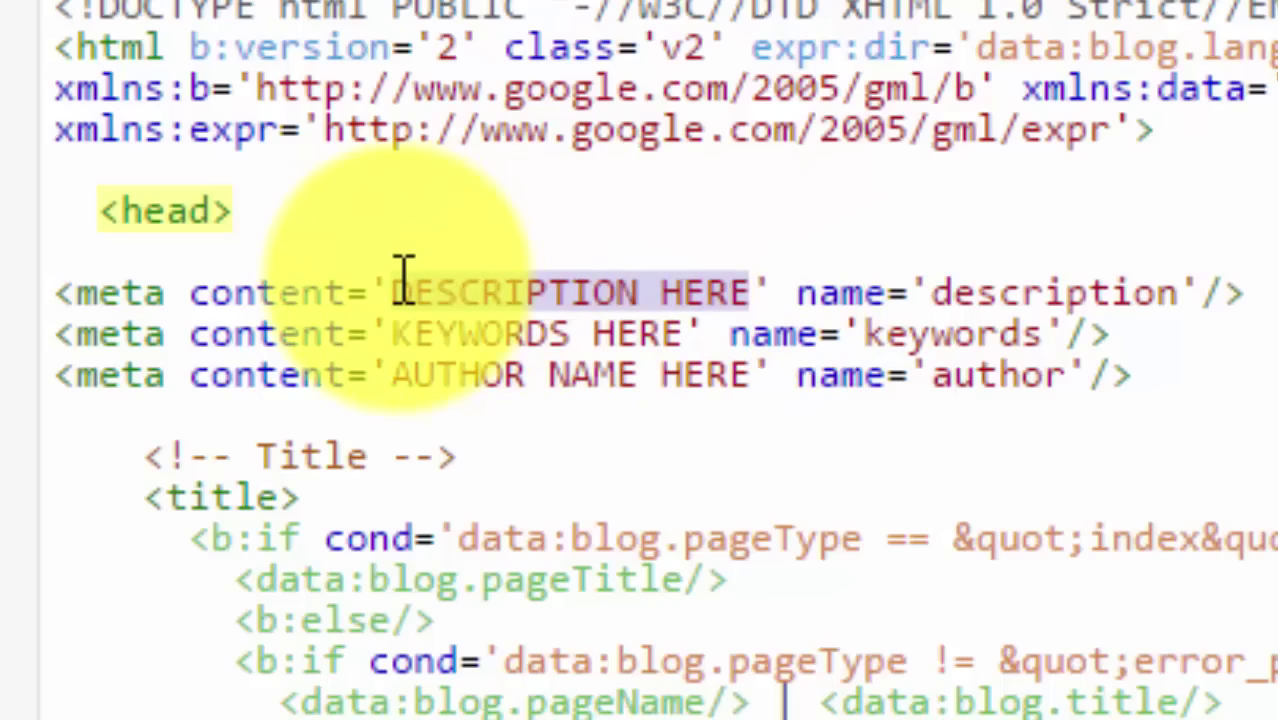
pyautogui.write('xyz')
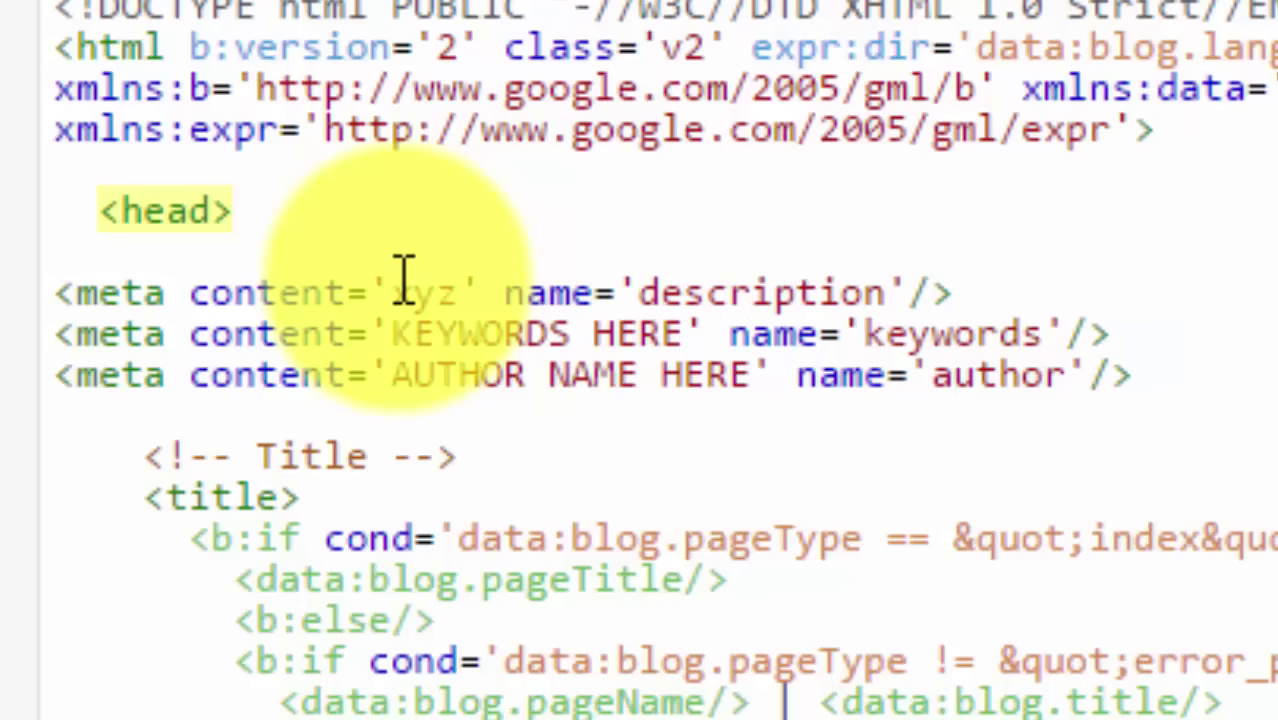
pyautogui.write(' .....')
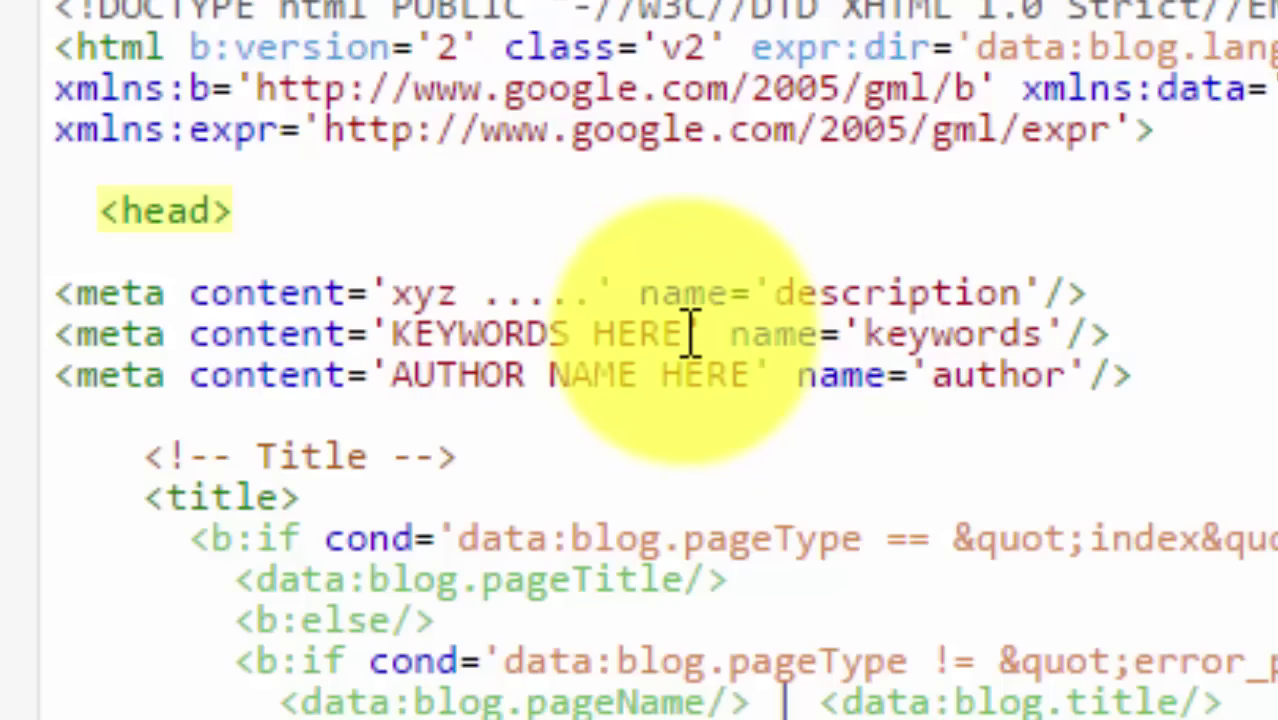
# Replace the KEYWORDS HERE placeholder in the keywords meta tag with "ownabbas, youtube, facebook"
pyautogui.moveTo(690, 335); pyautogui.dragTo(405, 335)
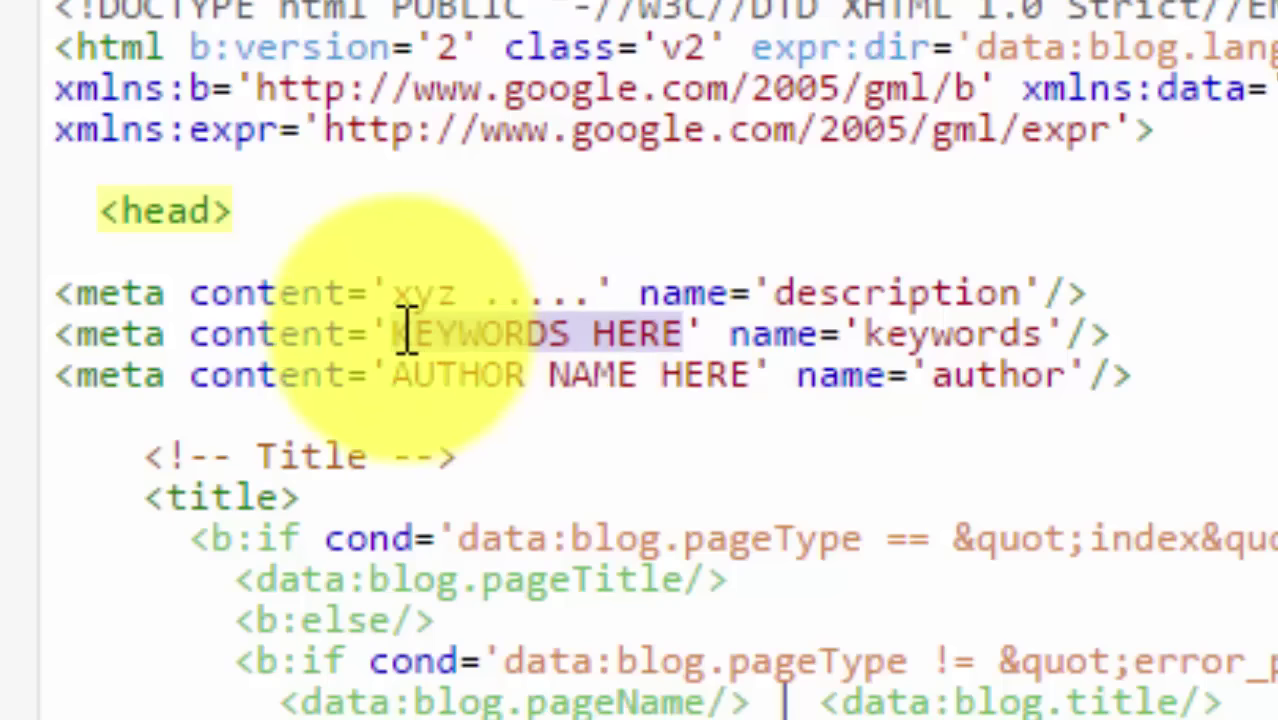
pyautogui.write('qe')
pyautogui.press('BackSpace')
pyautogui.write('wnbb')
pyautogui.press('BackSpace')
pyautogui.press('BackSpace')
pyautogui.write('abbas')
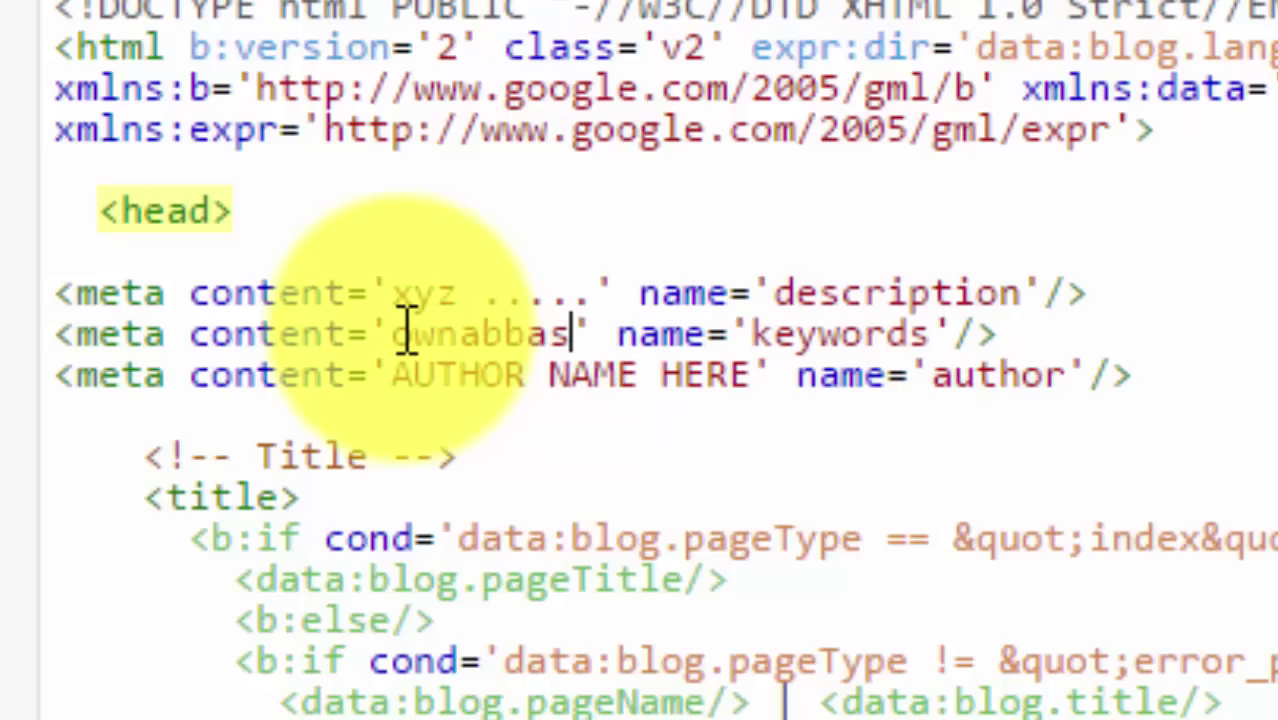
pyautogui.write(', ')
pyautogui.write('youtube, fa')
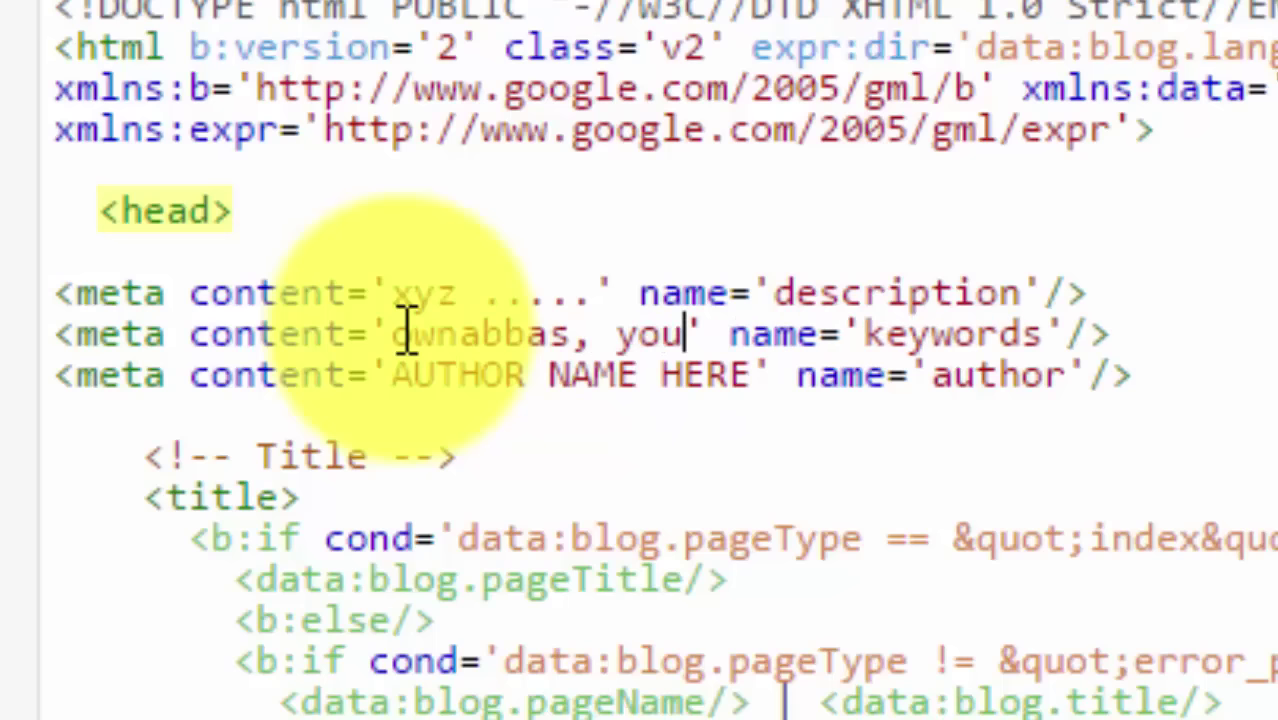
pyautogui.write('cebook')
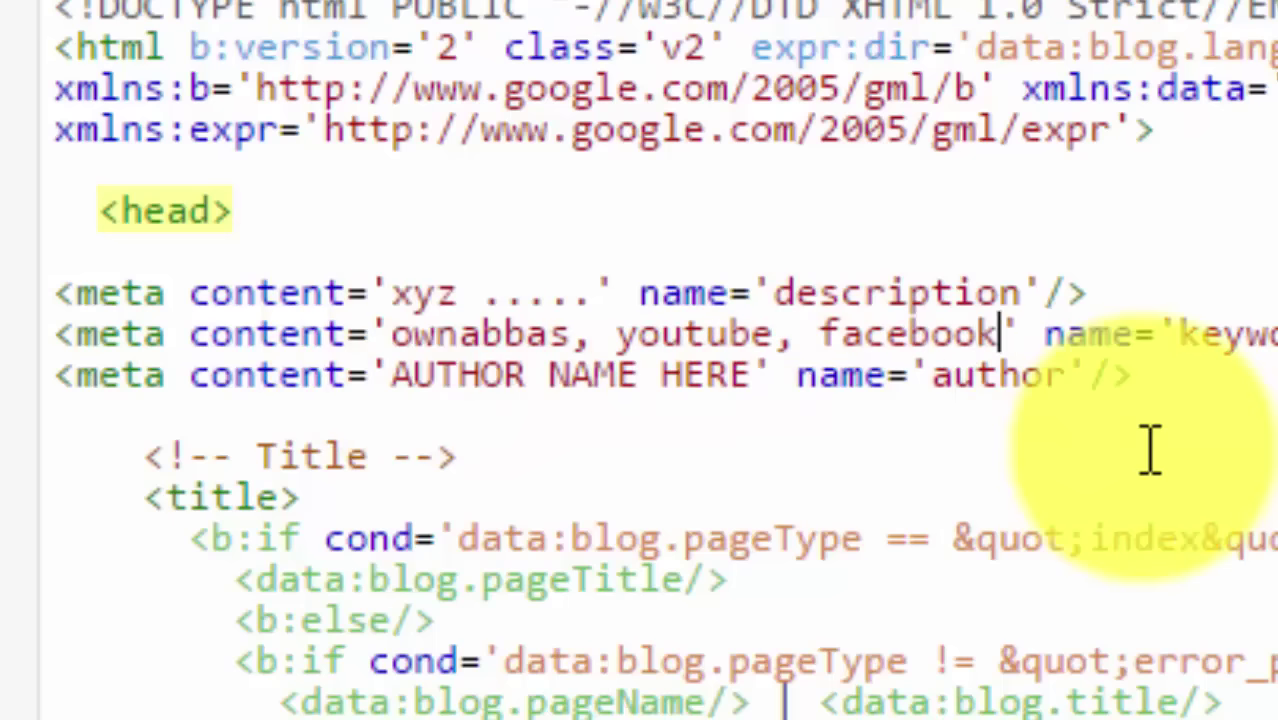
# Replace the AUTHOR NAME HERE placeholder with the author's name, save the template and hide the HTTPS warning
pyautogui.moveTo(752, 376); pyautogui.dragTo(405, 385)
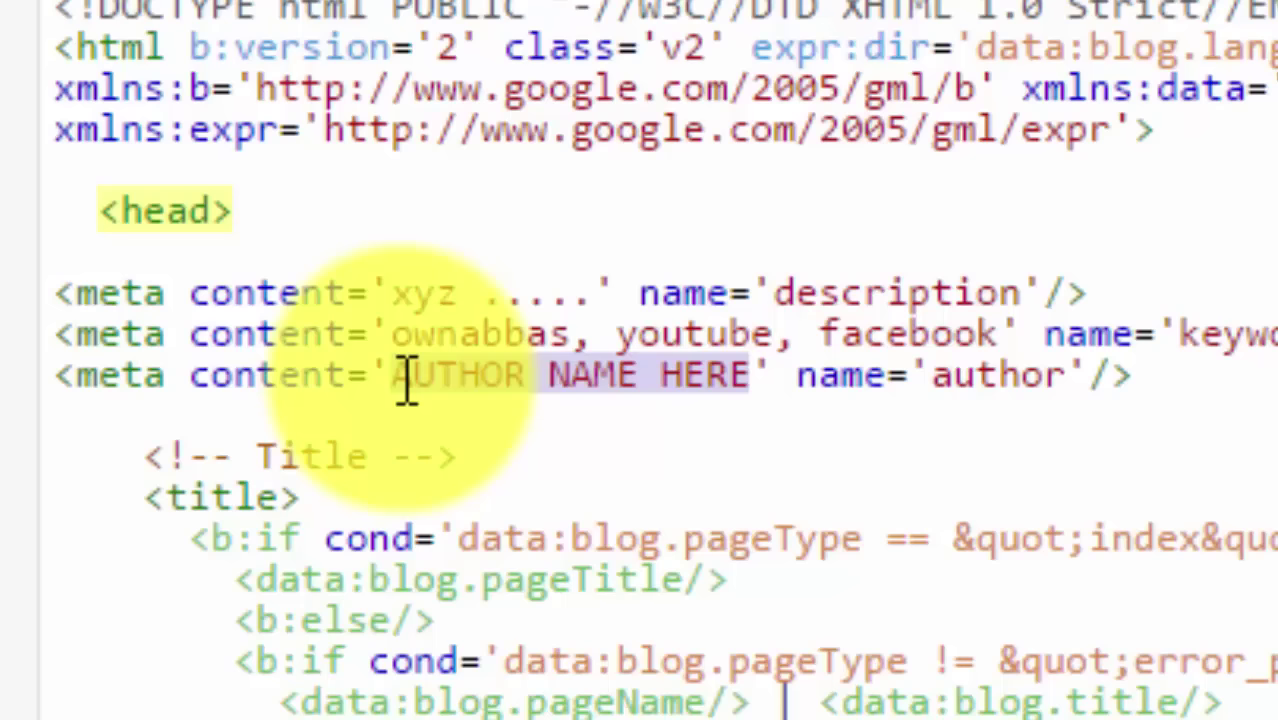
pyautogui.write('Own Abbas')
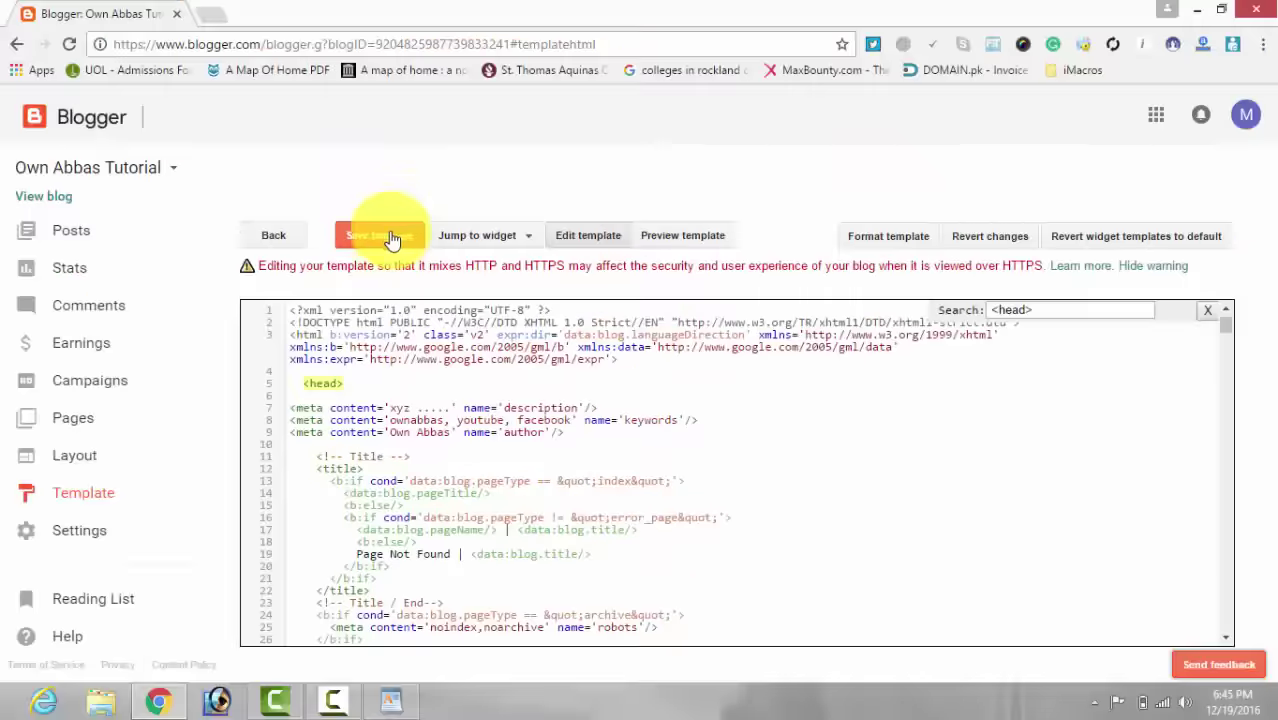
pyautogui.click(392, 238)
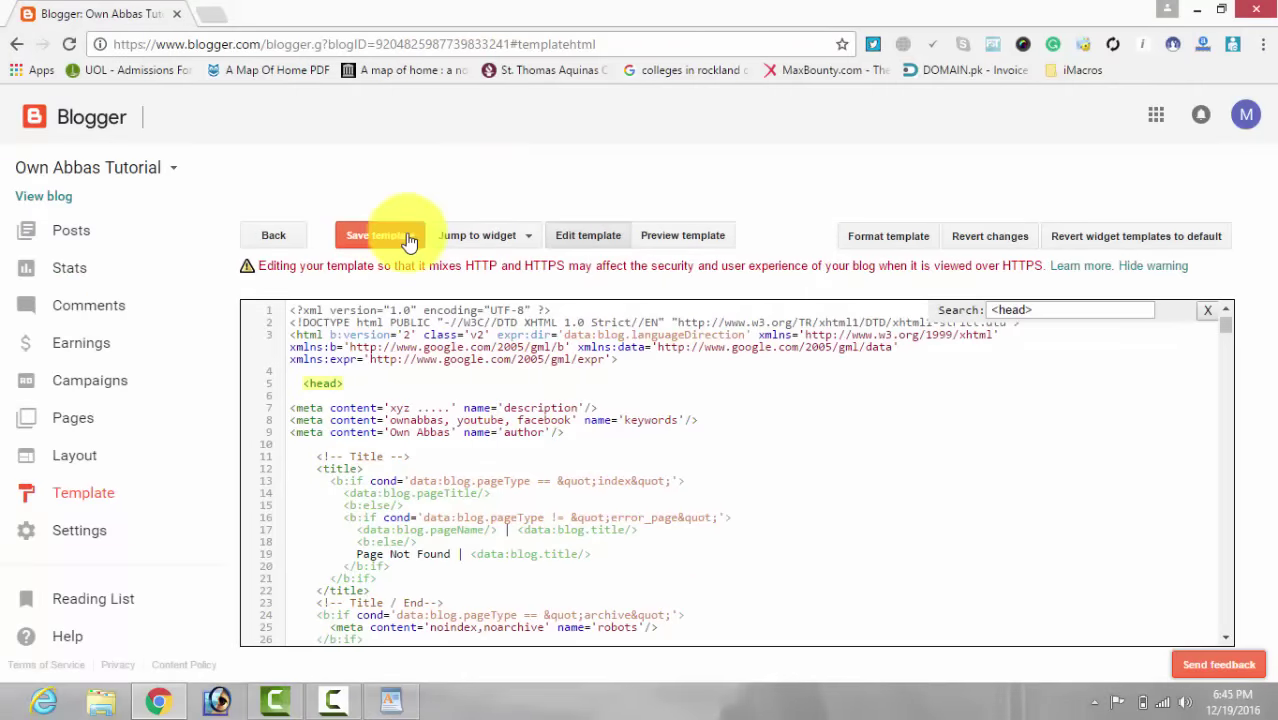
pyautogui.click(1160, 268)
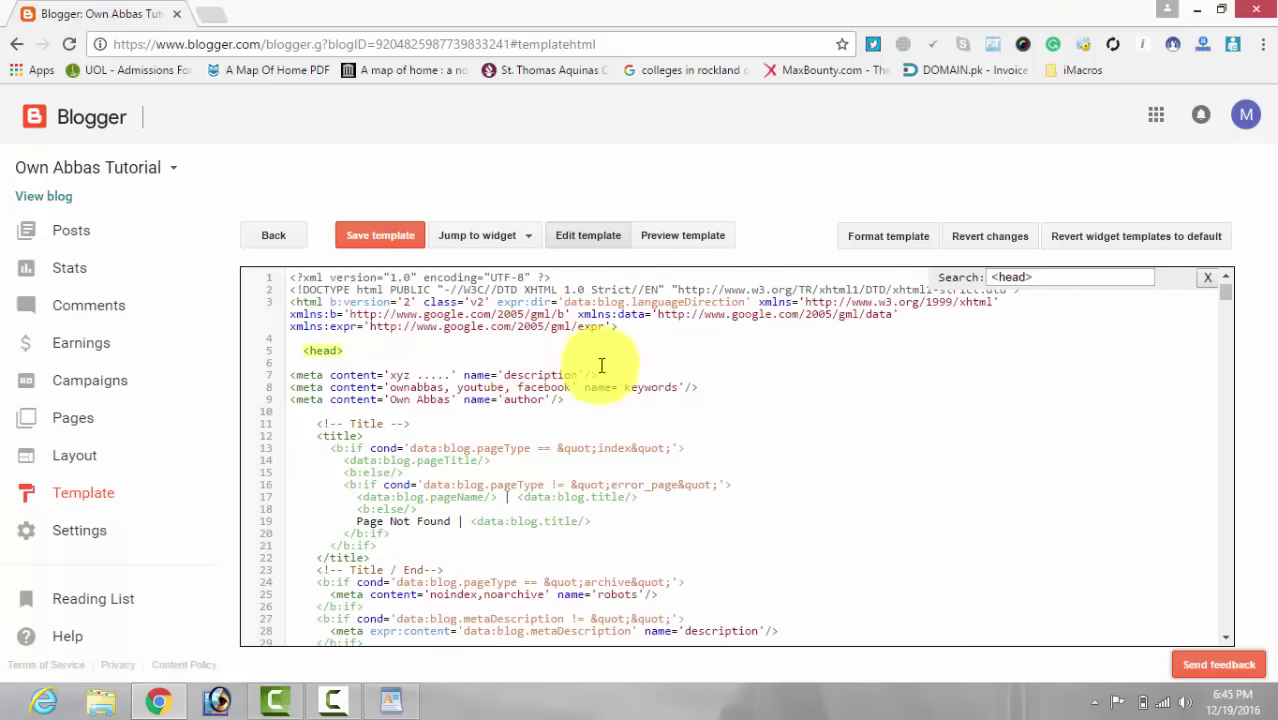
pyautogui.click(50, 232)
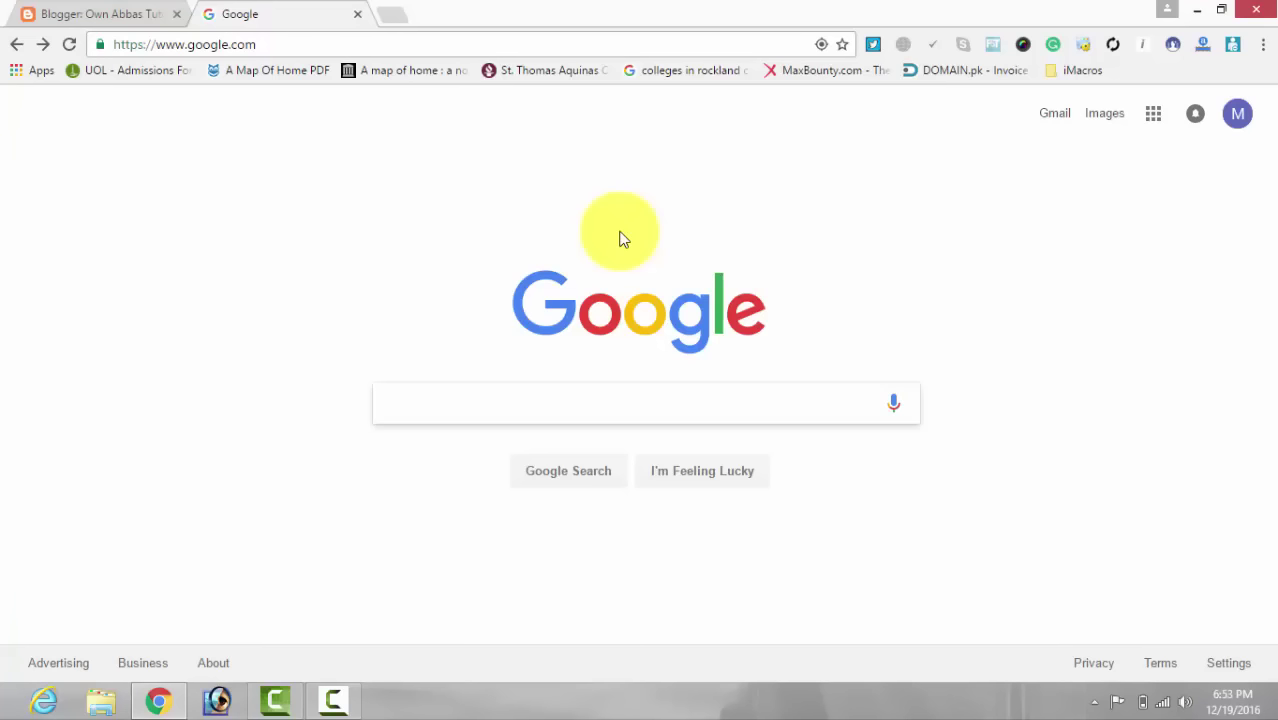
# Search Google for "google webmasters", open the Google Webmasters site from the results and sign in to it
pyautogui.write('google webmaste')
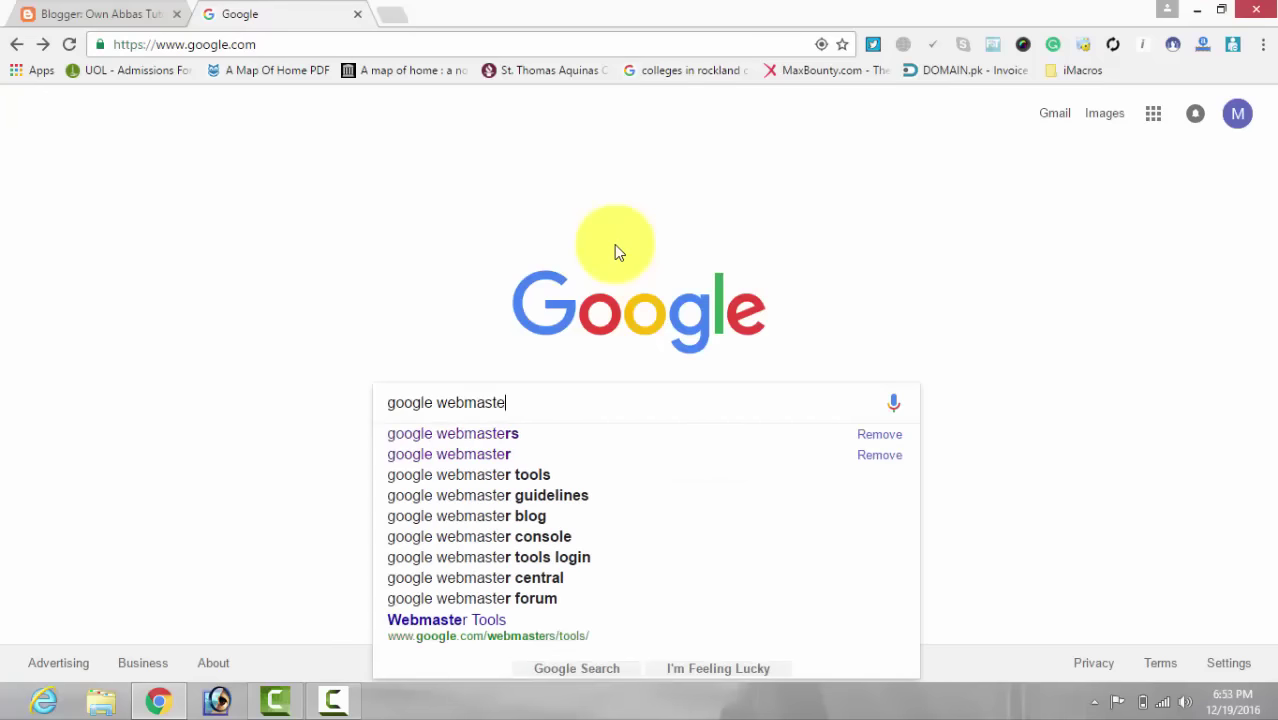
pyautogui.write('rs')
pyautogui.click(494, 433)
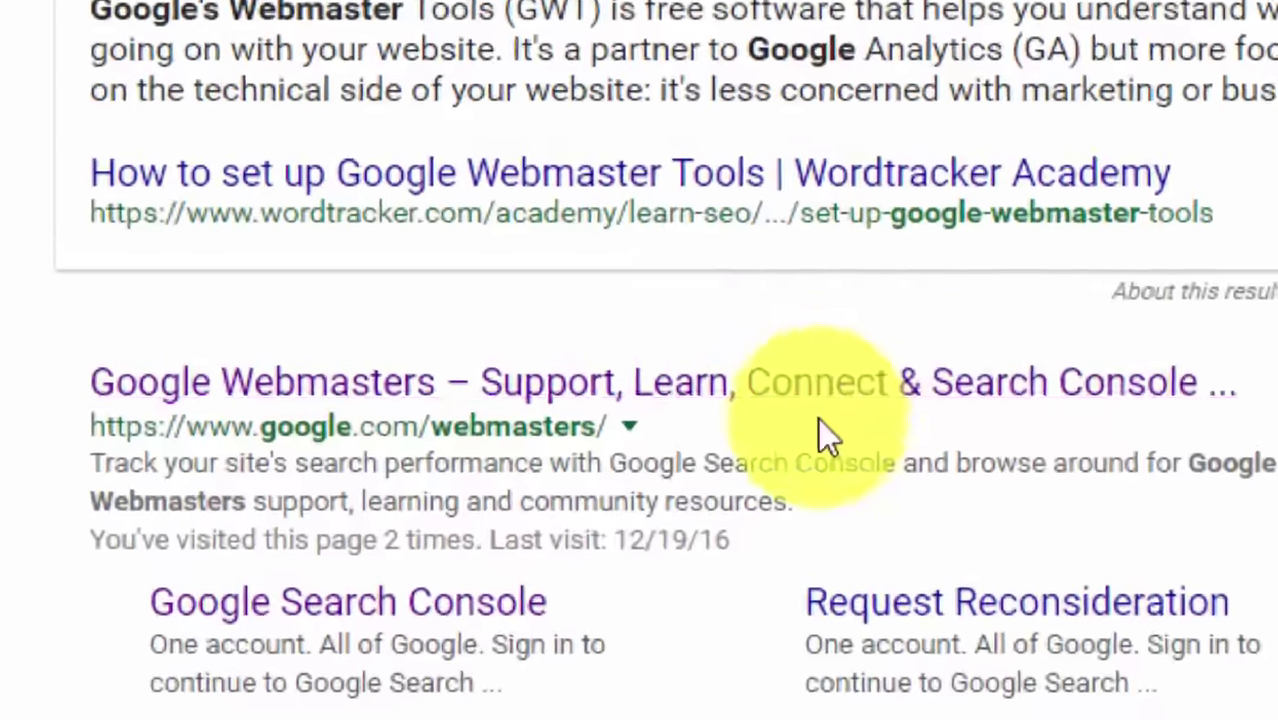
pyautogui.scroll(3, 818, 437)
pyautogui.scroll(-3, 830, 440)
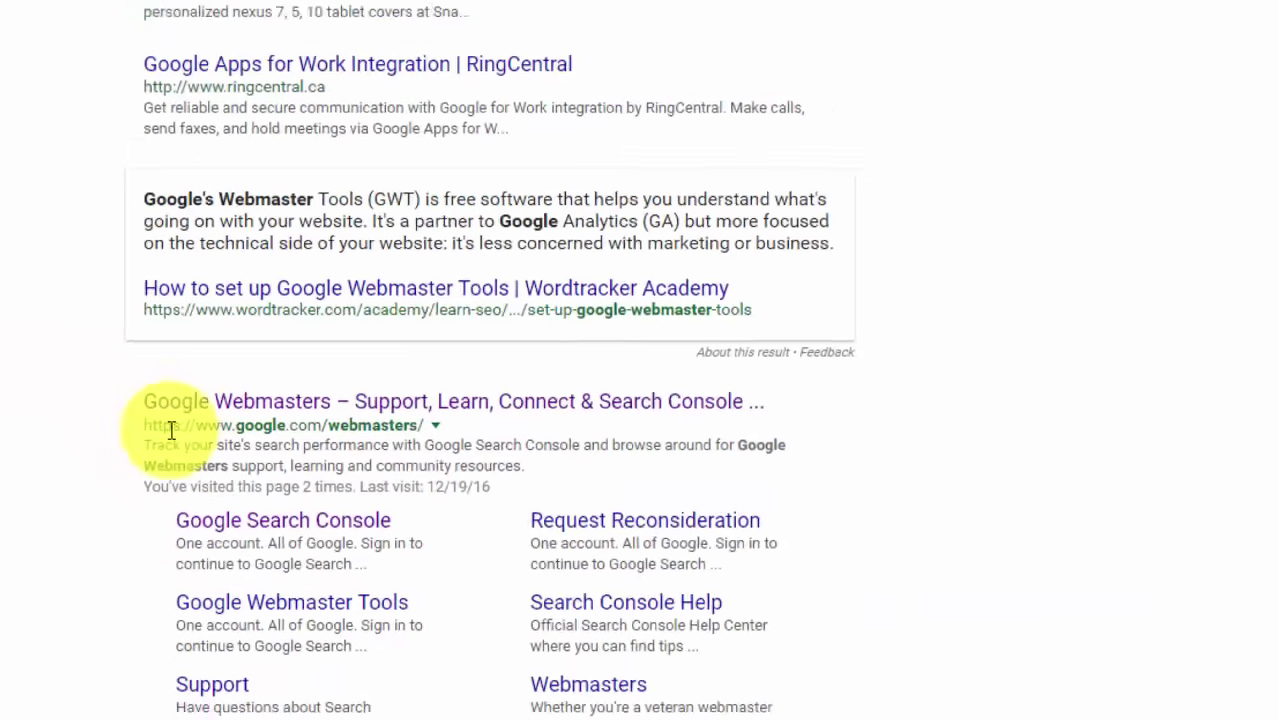
pyautogui.moveTo(172, 430); pyautogui.dragTo(462, 423)
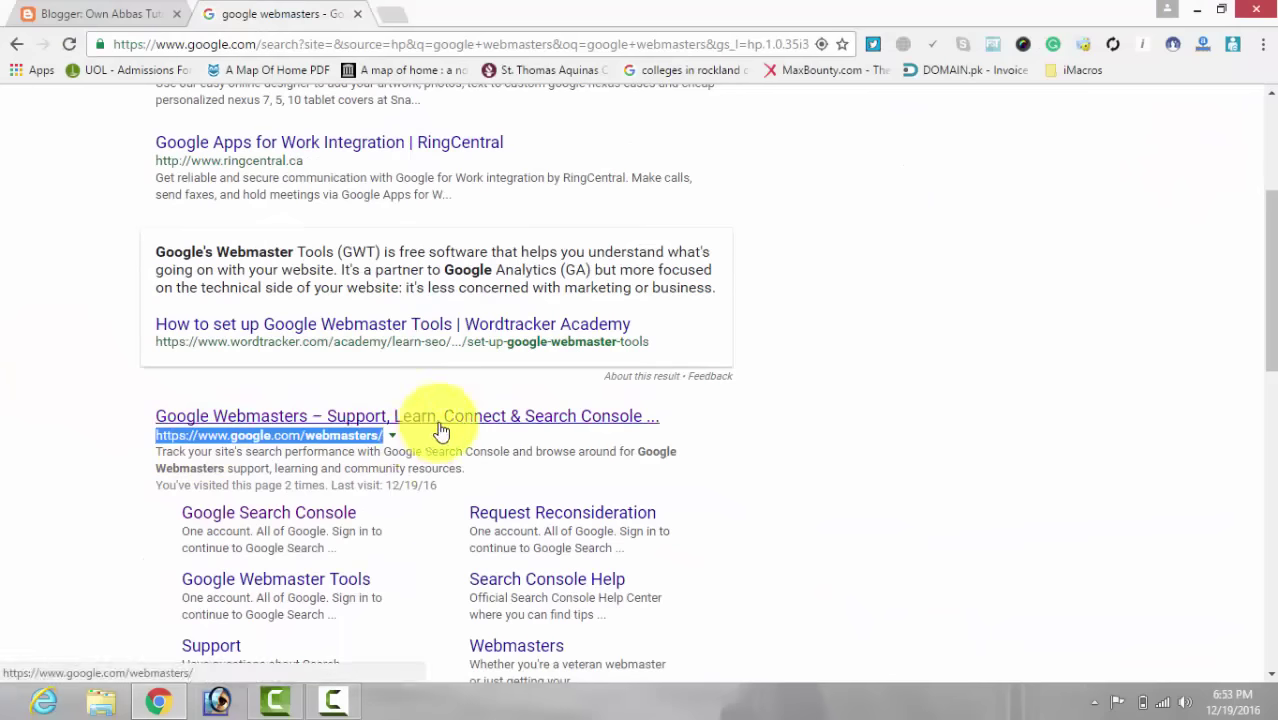
pyautogui.click(440, 420)
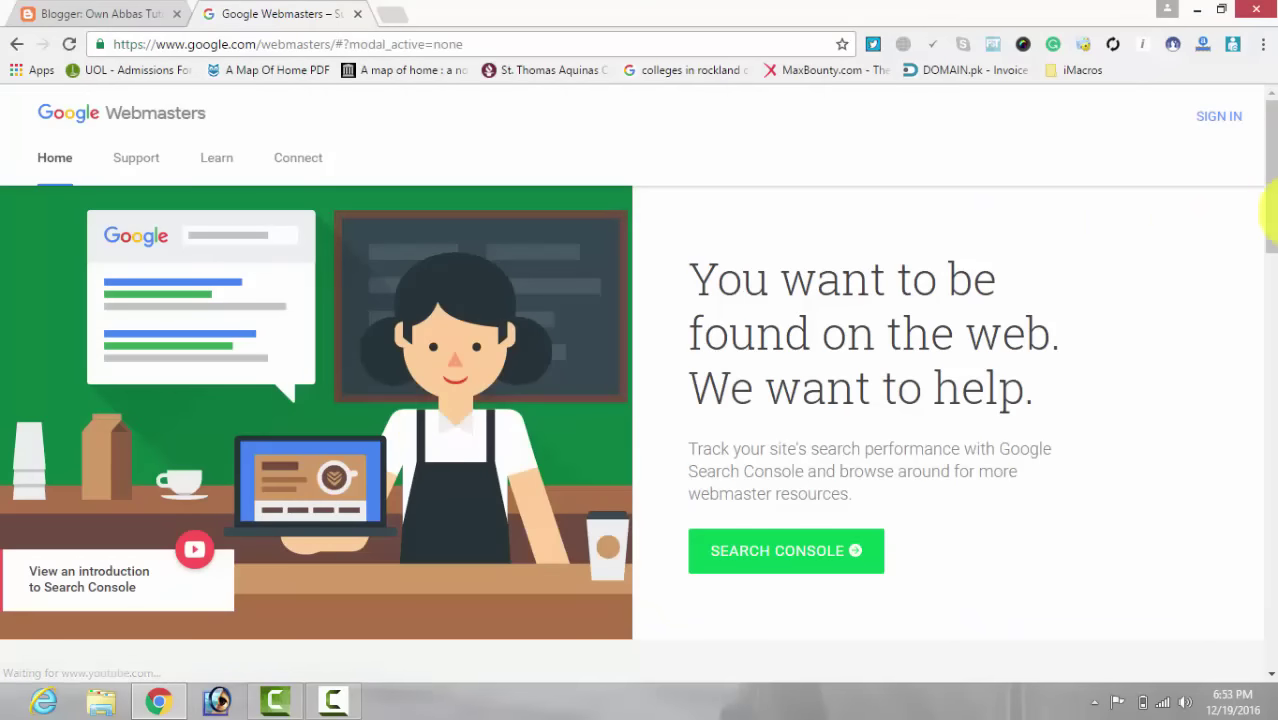
pyautogui.click(1204, 128)
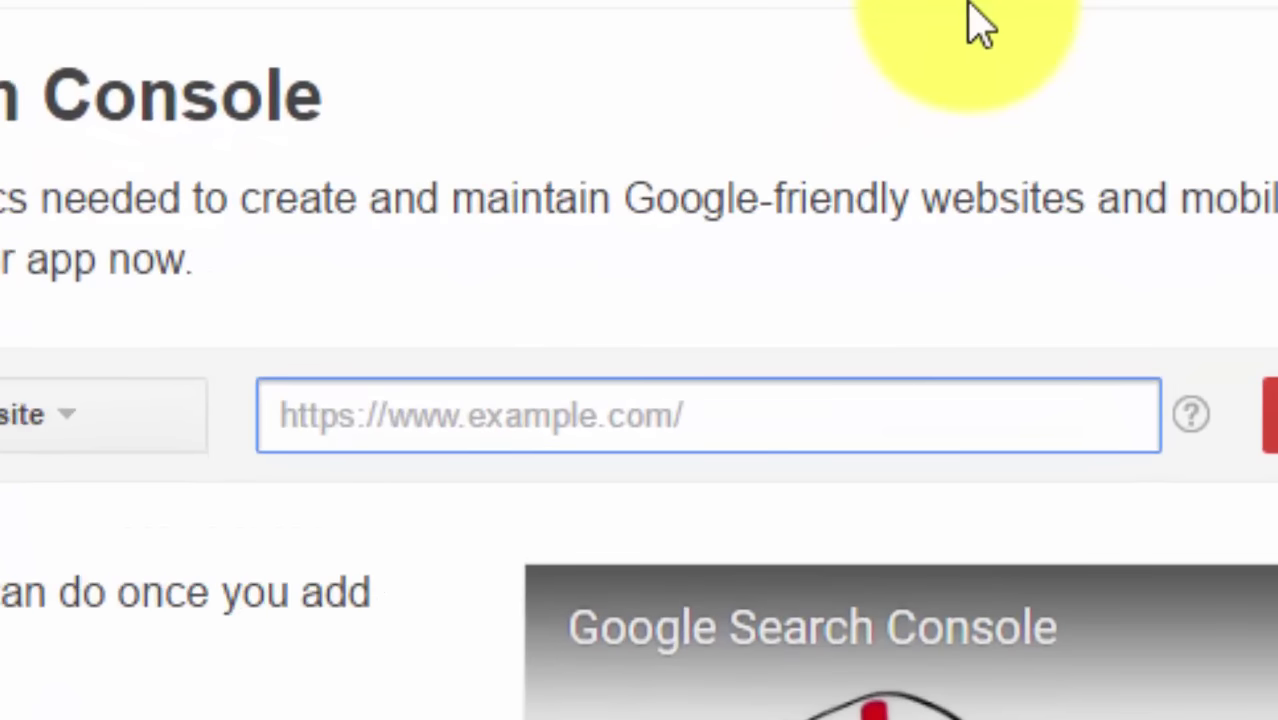
pyautogui.write('https://ownabbastutorial.blogspot.c')
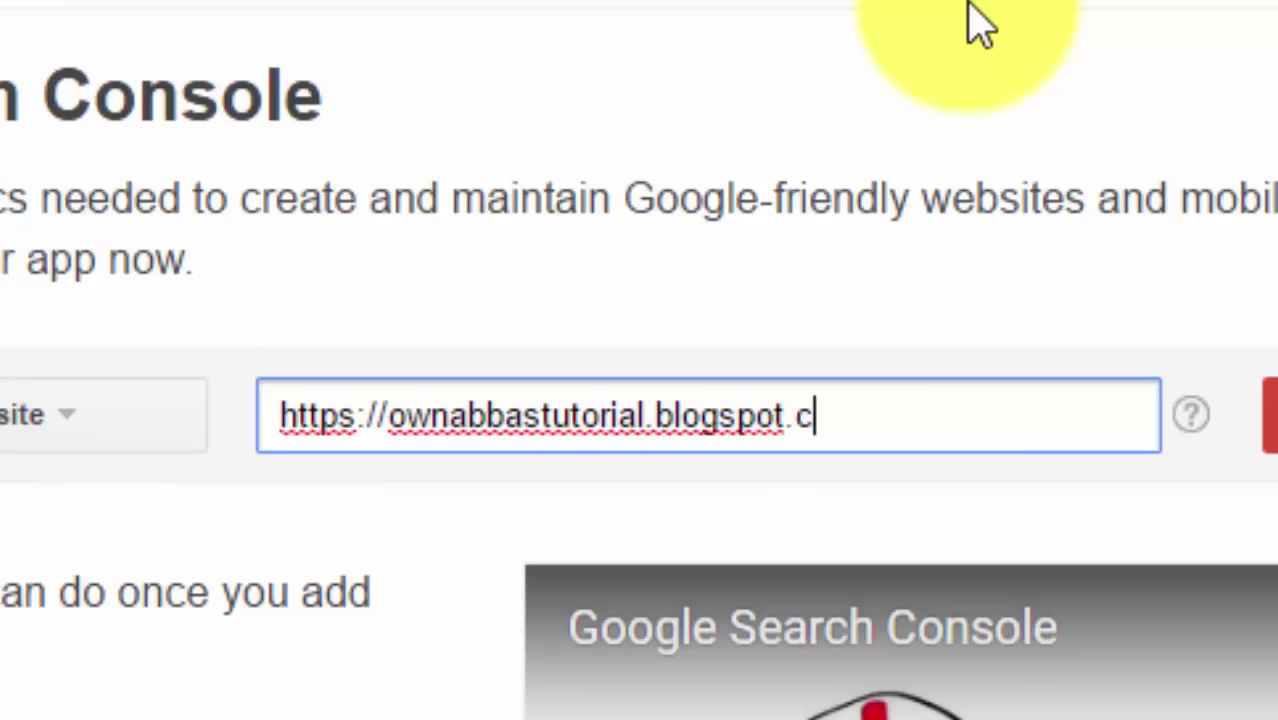
pyautogui.write('om')
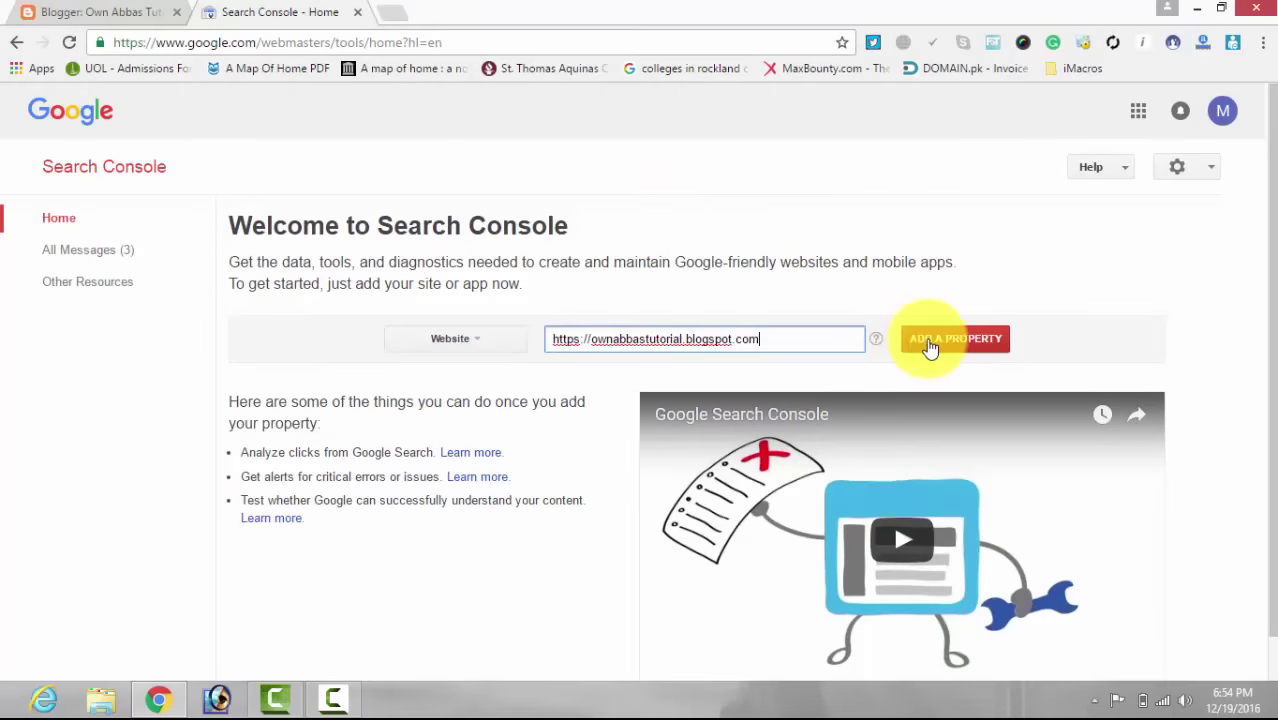
pyautogui.click(932, 345)
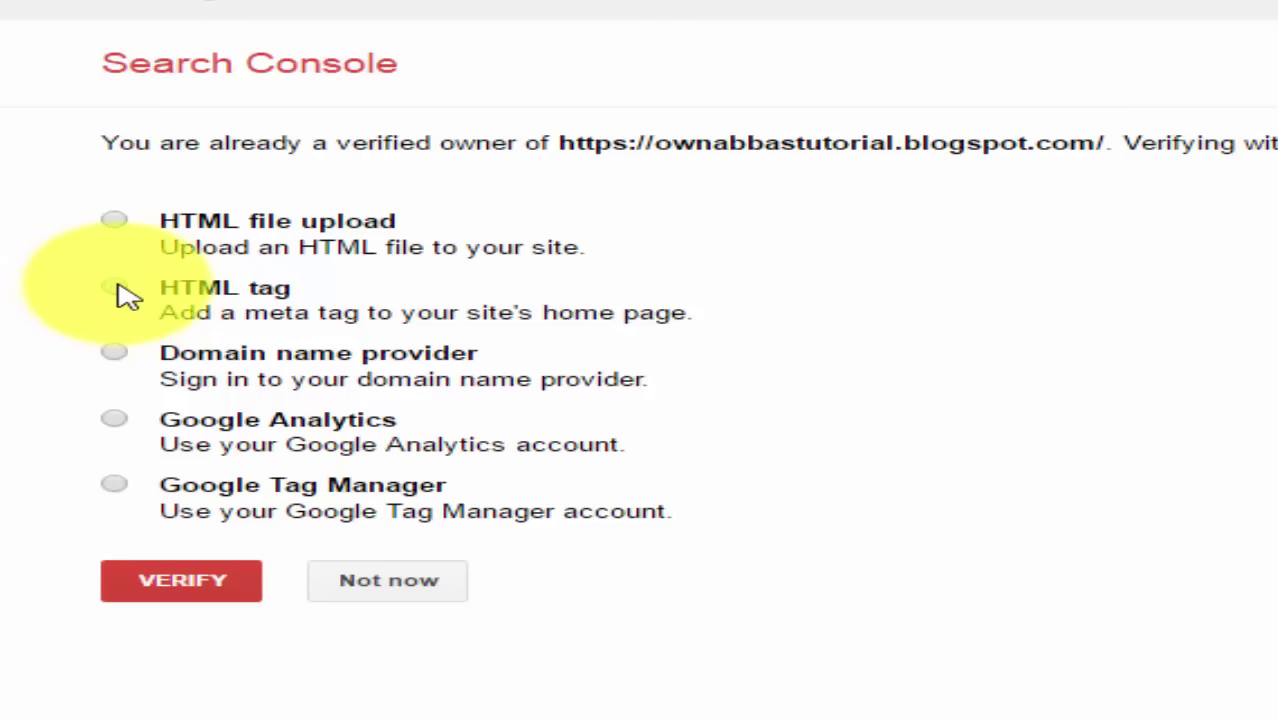
# Choose the HTML tag verification method and copy the google-site-verification meta tag
pyautogui.click(117, 287)
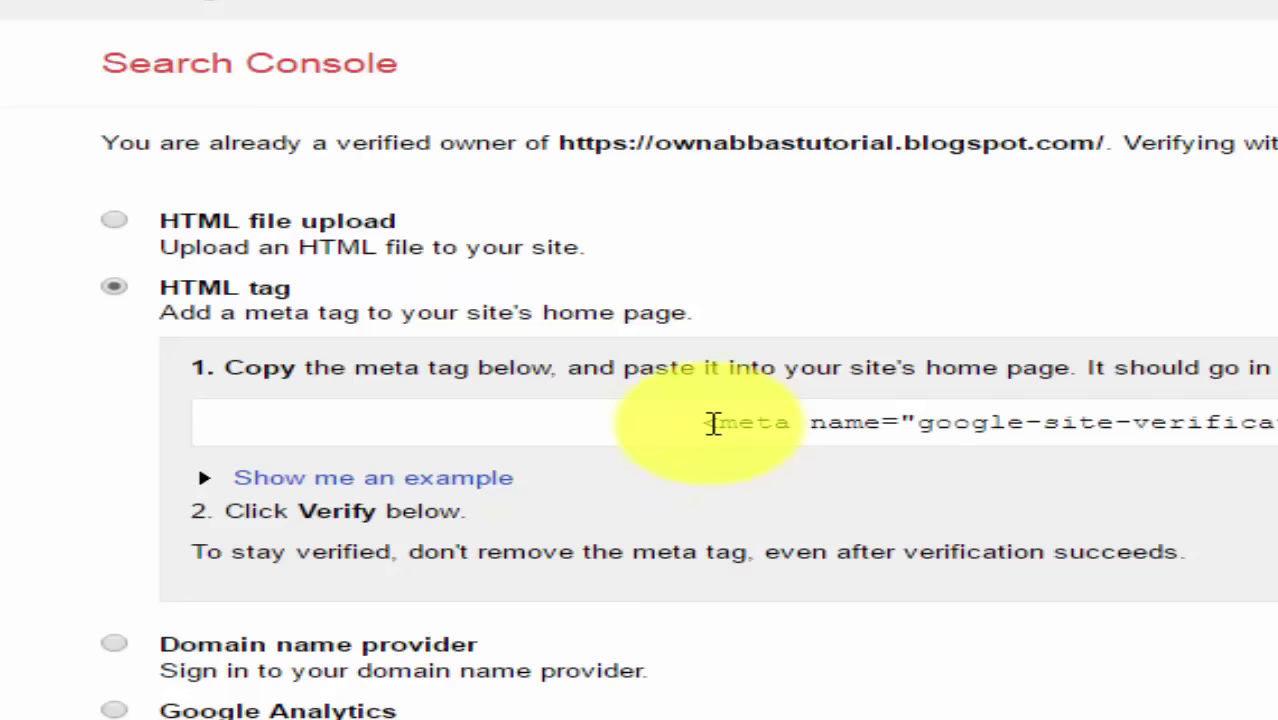
pyautogui.scroll(-1, 810, 292)
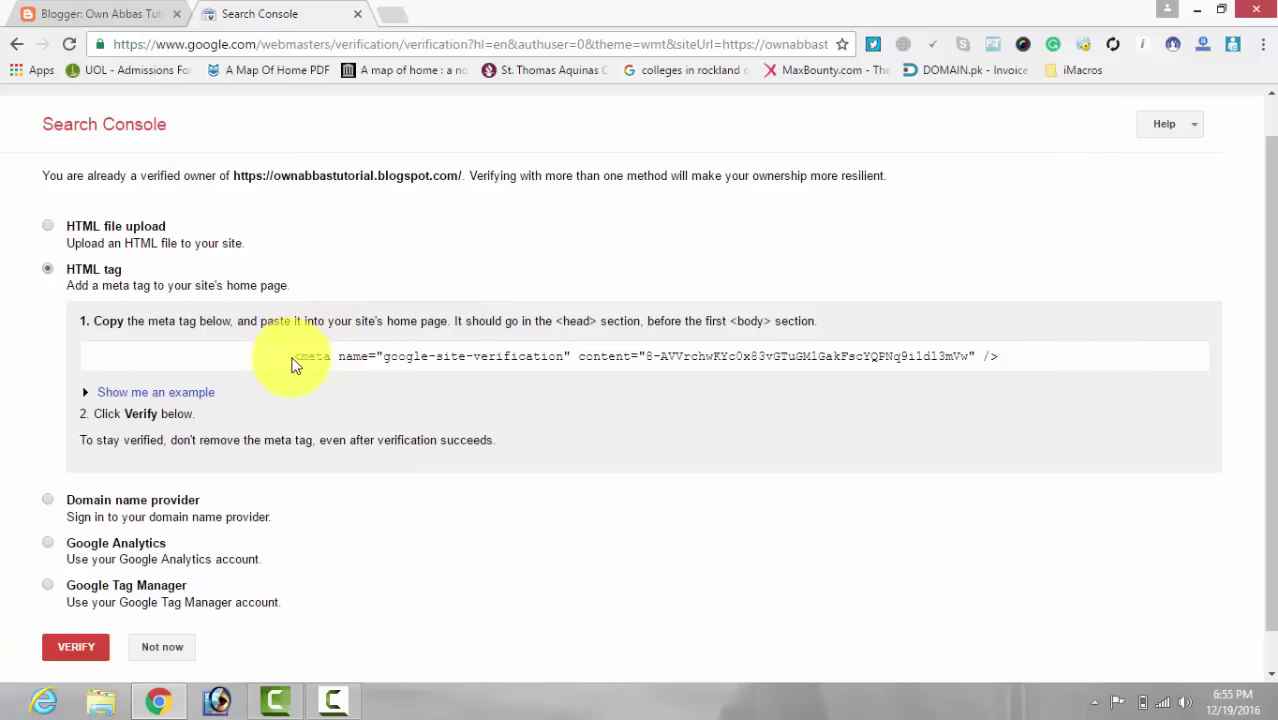
pyautogui.moveTo(295, 358); pyautogui.dragTo(995, 358)
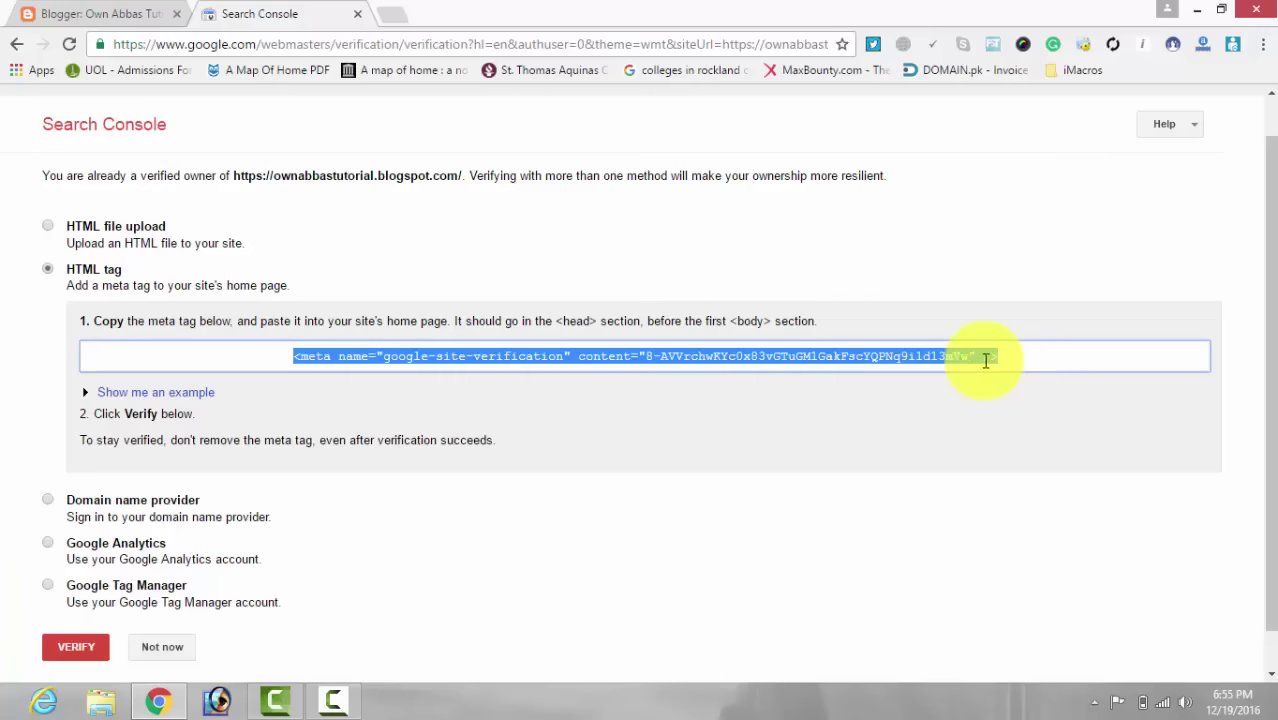
pyautogui.rightClick(798, 361)
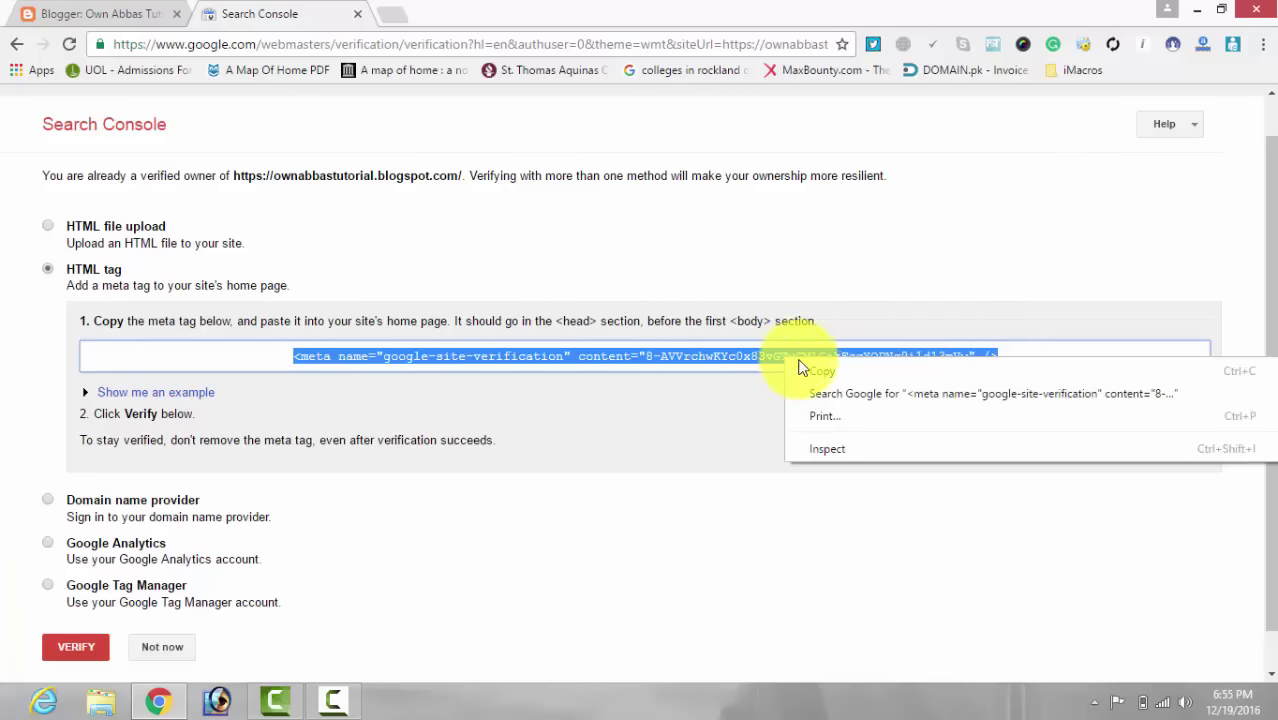
pyautogui.click(814, 372)
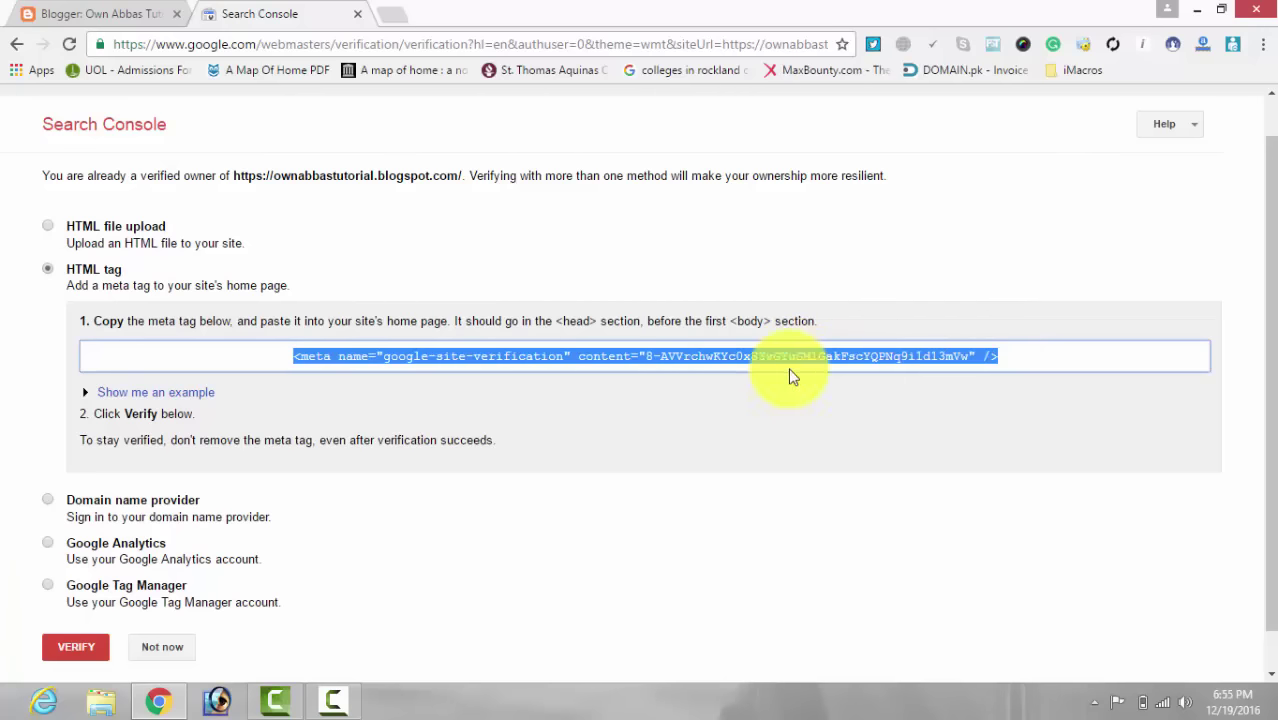
# Look at the Blogger template page and return to Search Console to check where the verification meta tag belongs
pyautogui.click(130, 10)
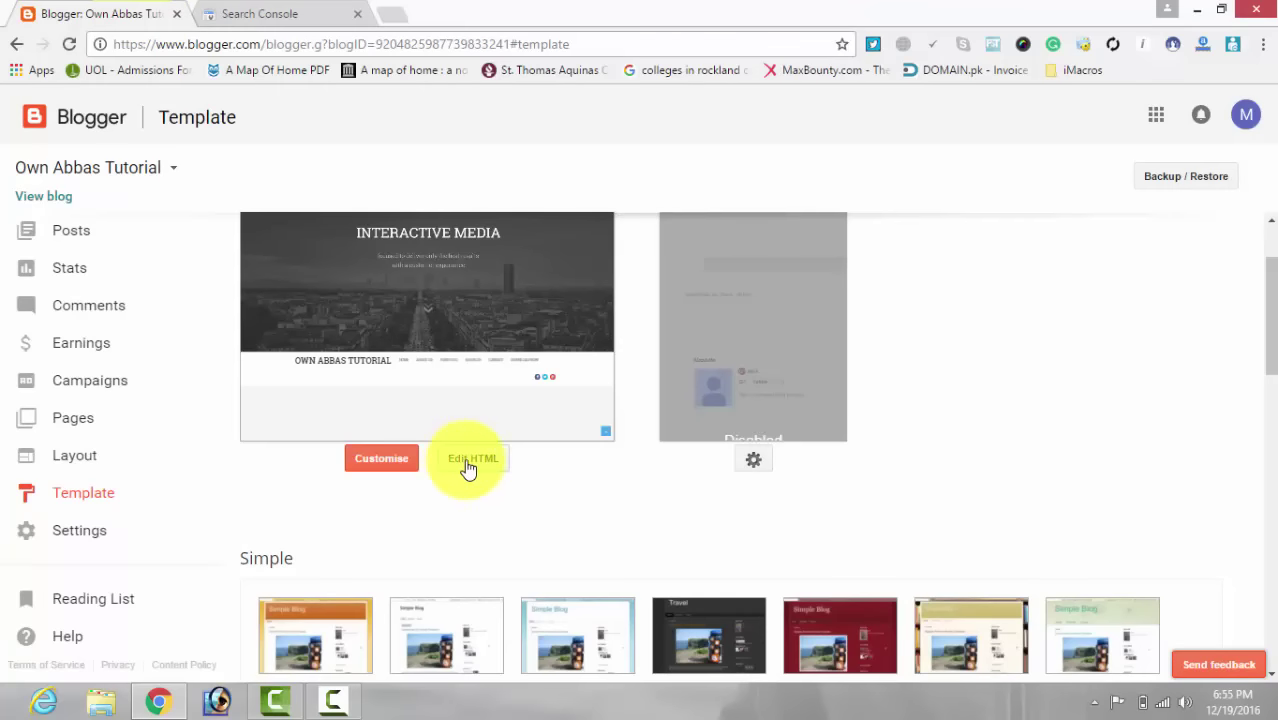
pyautogui.click(316, 10)
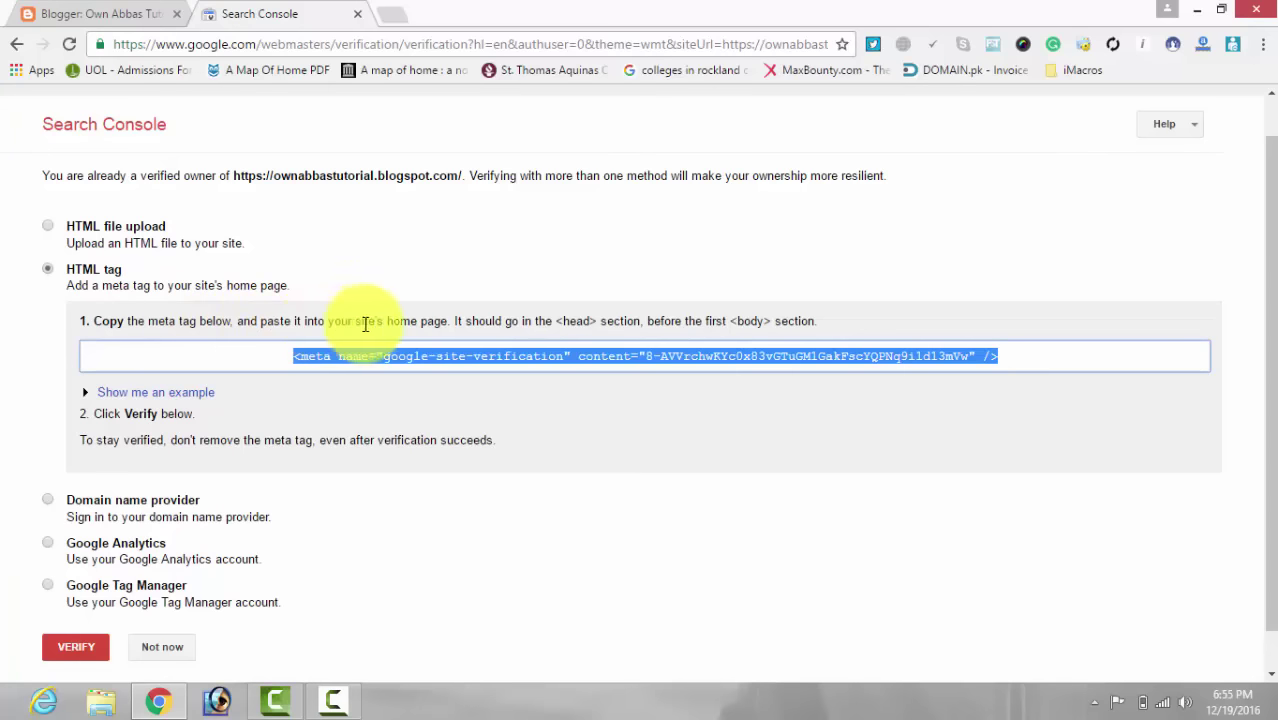
pyautogui.click(596, 322)
pyautogui.moveTo(596, 322); pyautogui.dragTo(567, 321)
pyautogui.click(549, 304)
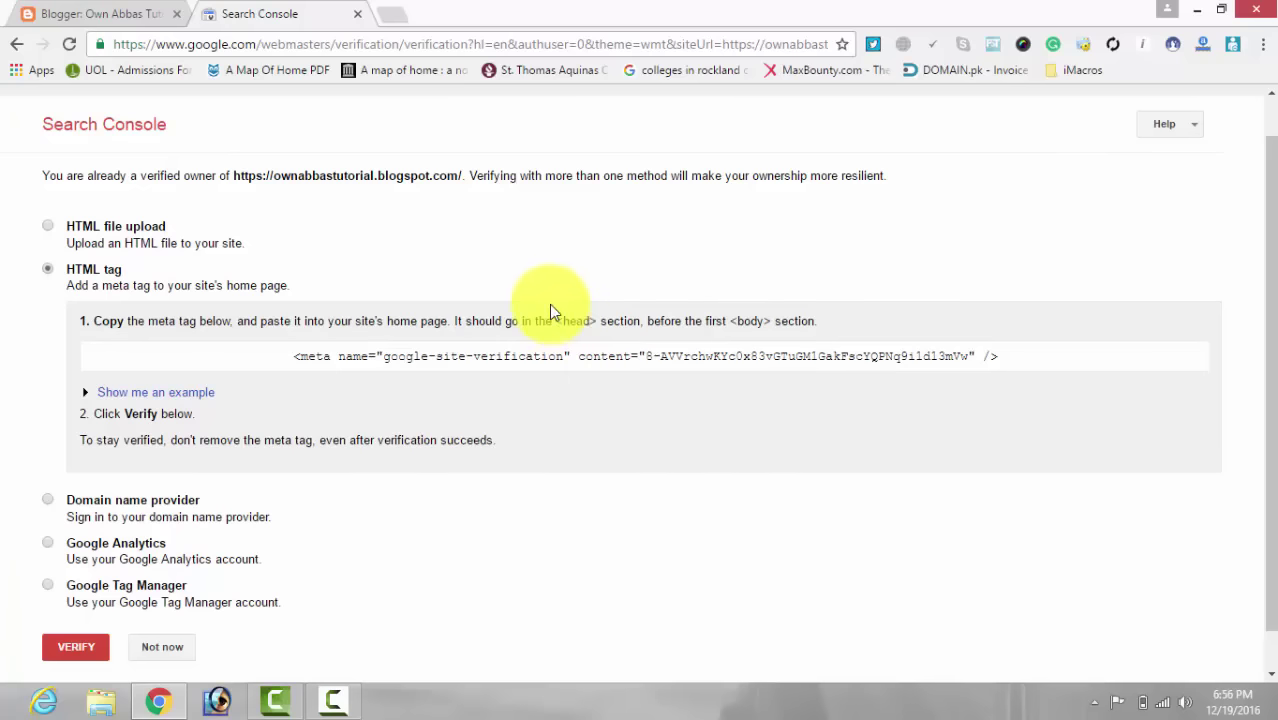
# Open the blog template's HTML in Blogger and paste the site verification meta tag on a new line directly below <head>
pyautogui.click(80, 10)
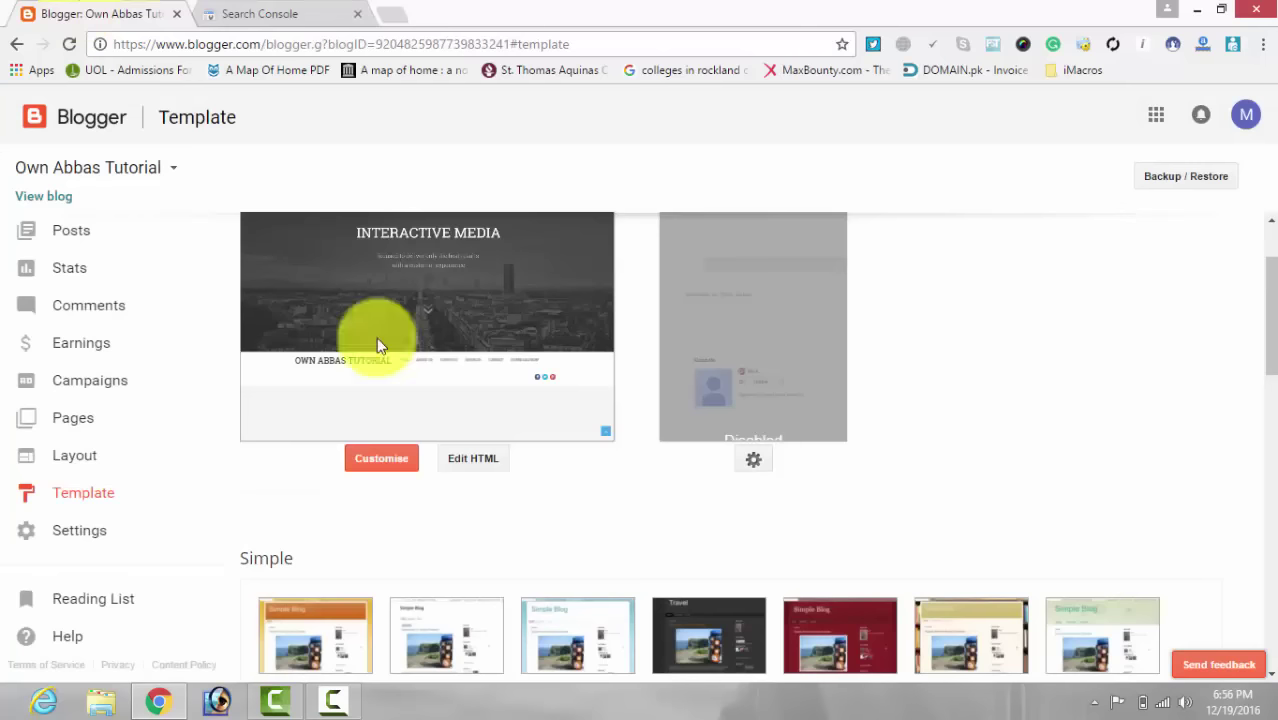
pyautogui.click(484, 472)
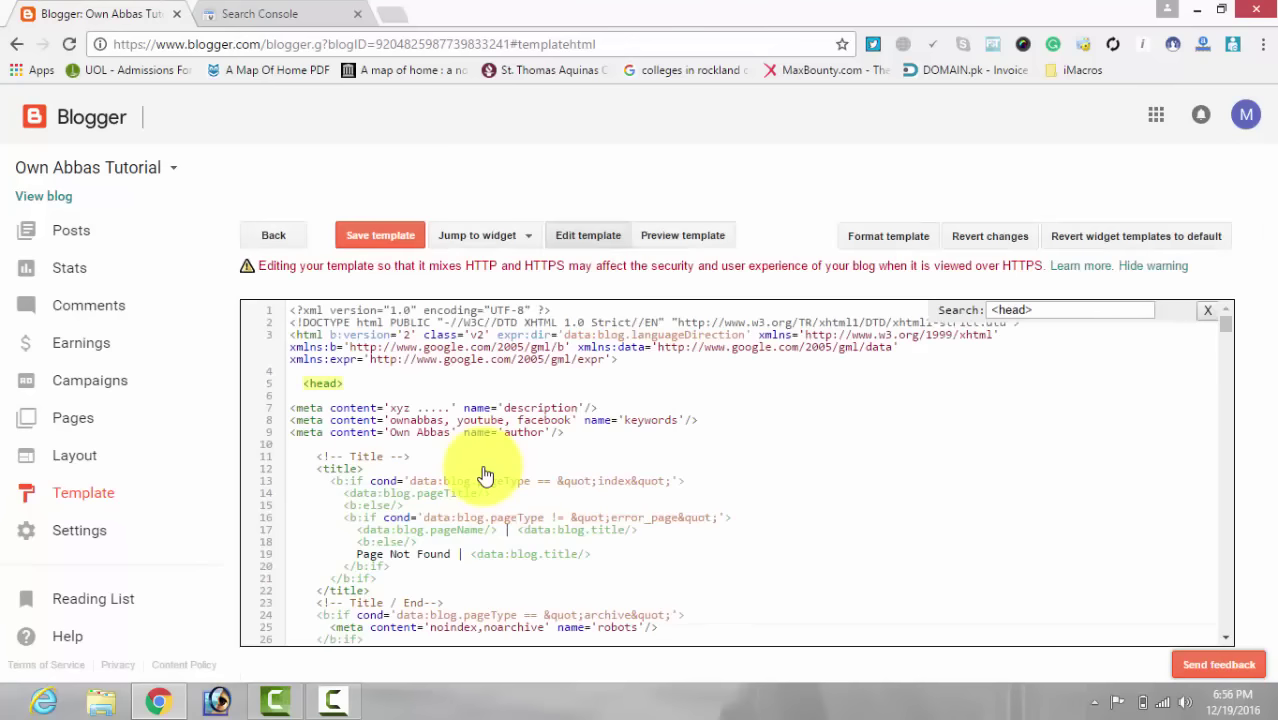
pyautogui.click(349, 382)
pyautogui.press('Return')
pyautogui.press('BackSpace')
pyautogui.hotkey('ctrl', 'v')
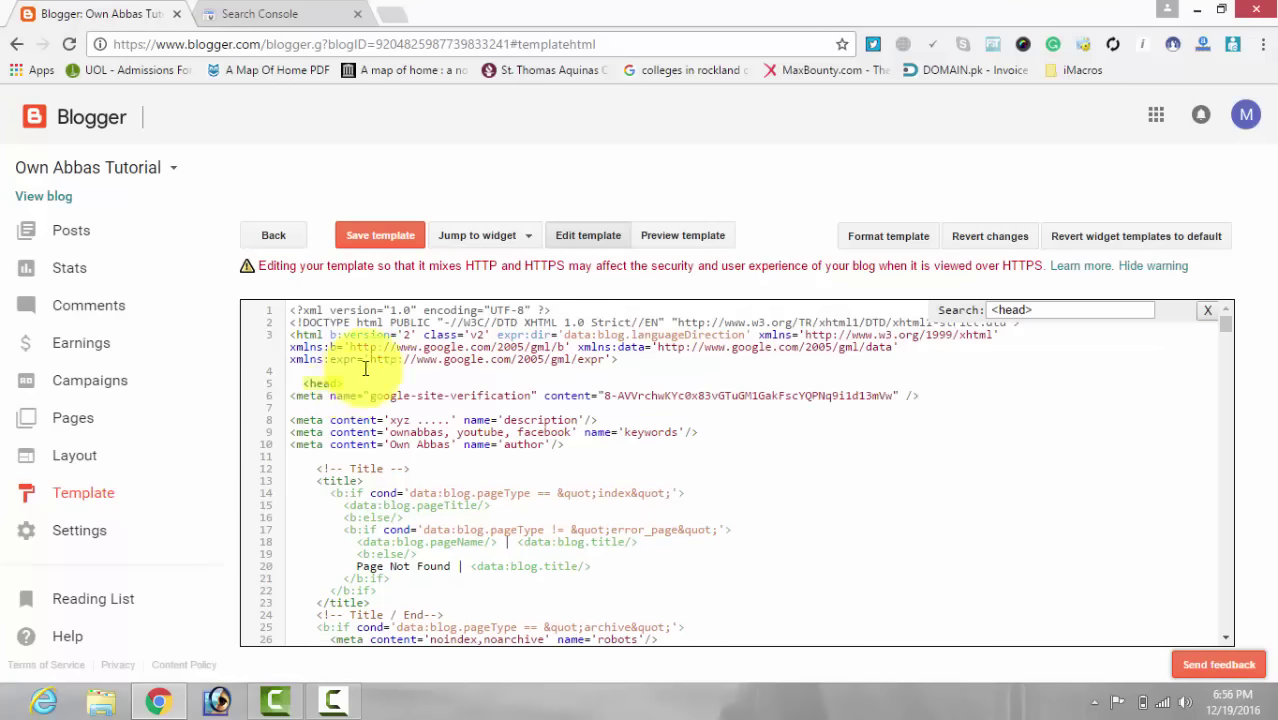
# Save the edited blog template and reload the Blogger template page
pyautogui.click(383, 239)
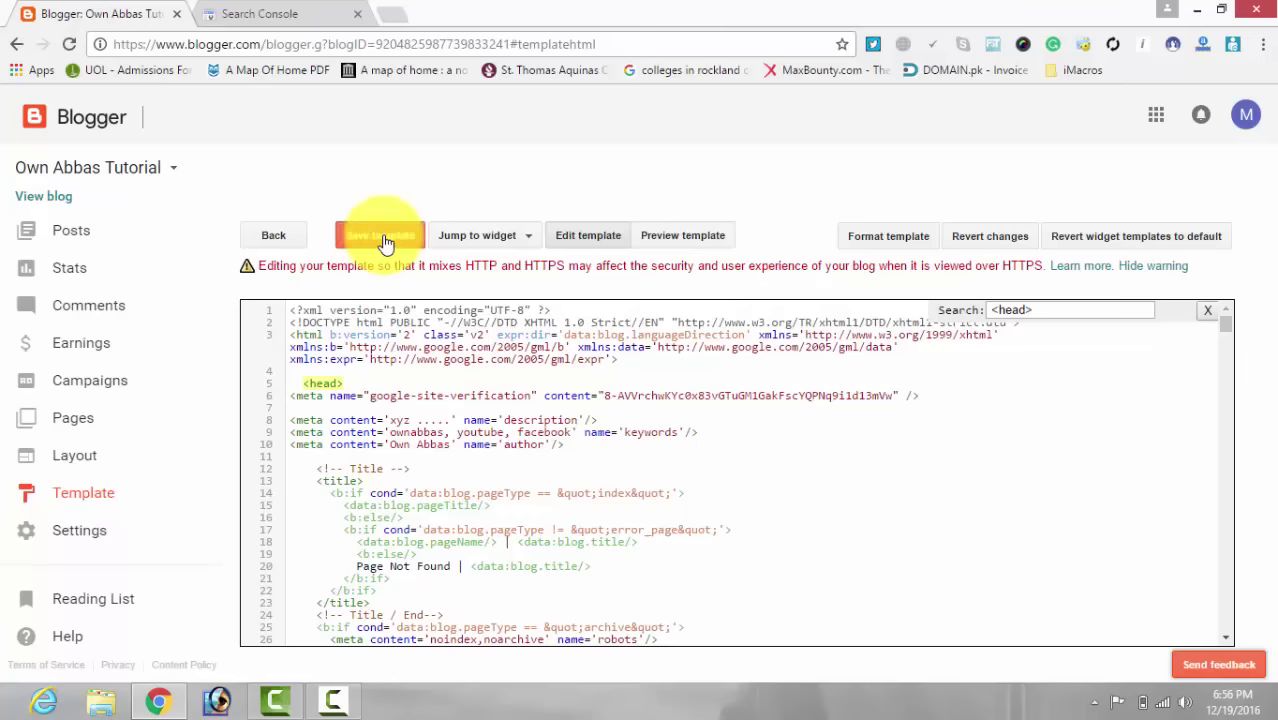
pyautogui.click(70, 45)
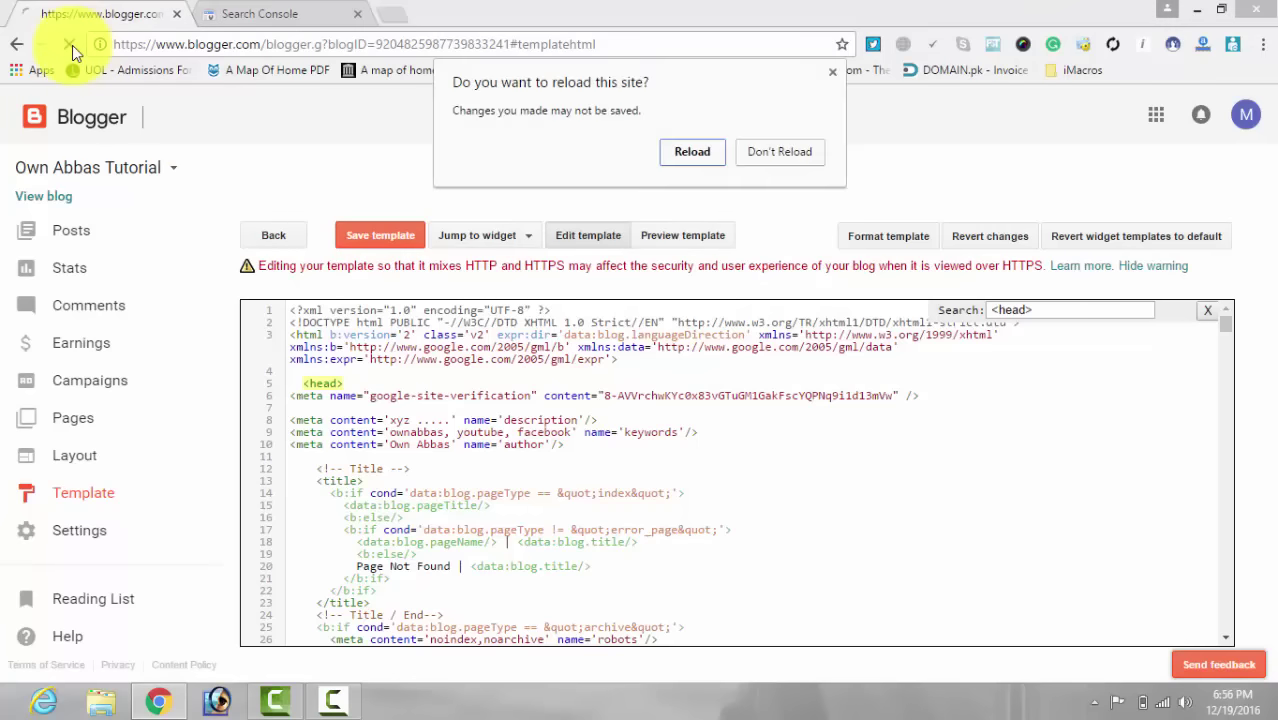
pyautogui.click(683, 152)
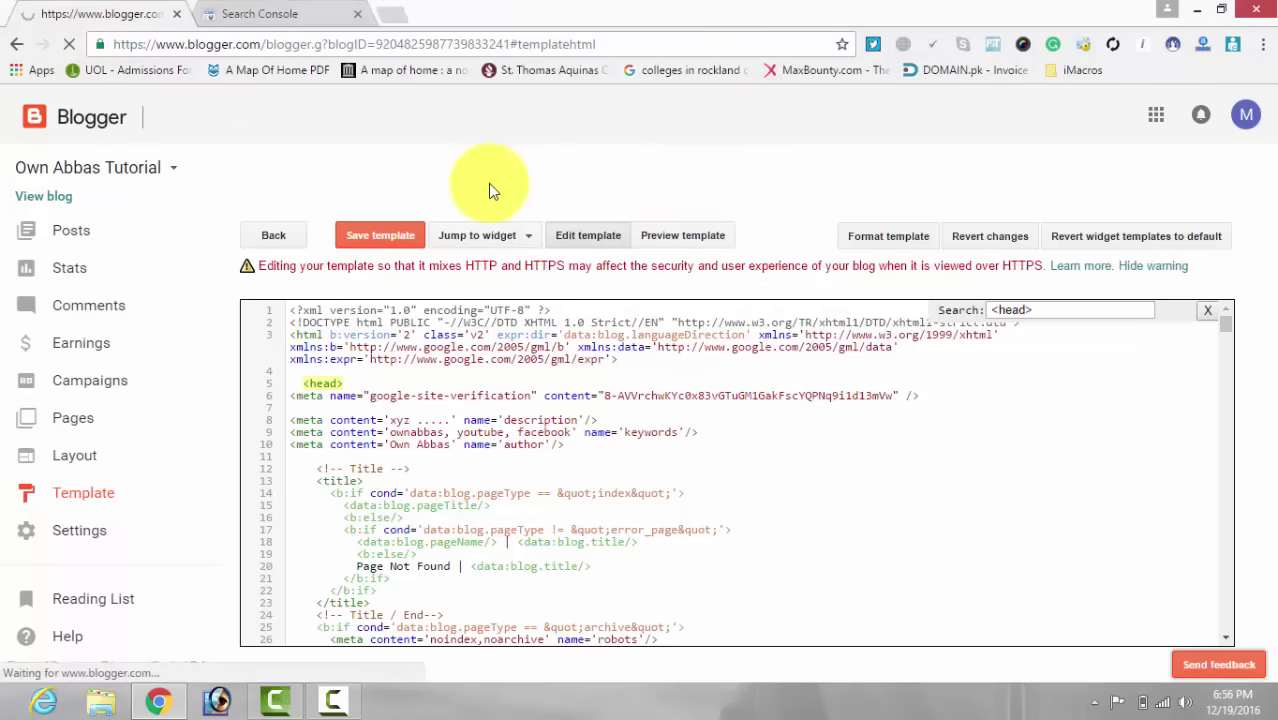
pyautogui.click(298, 10)
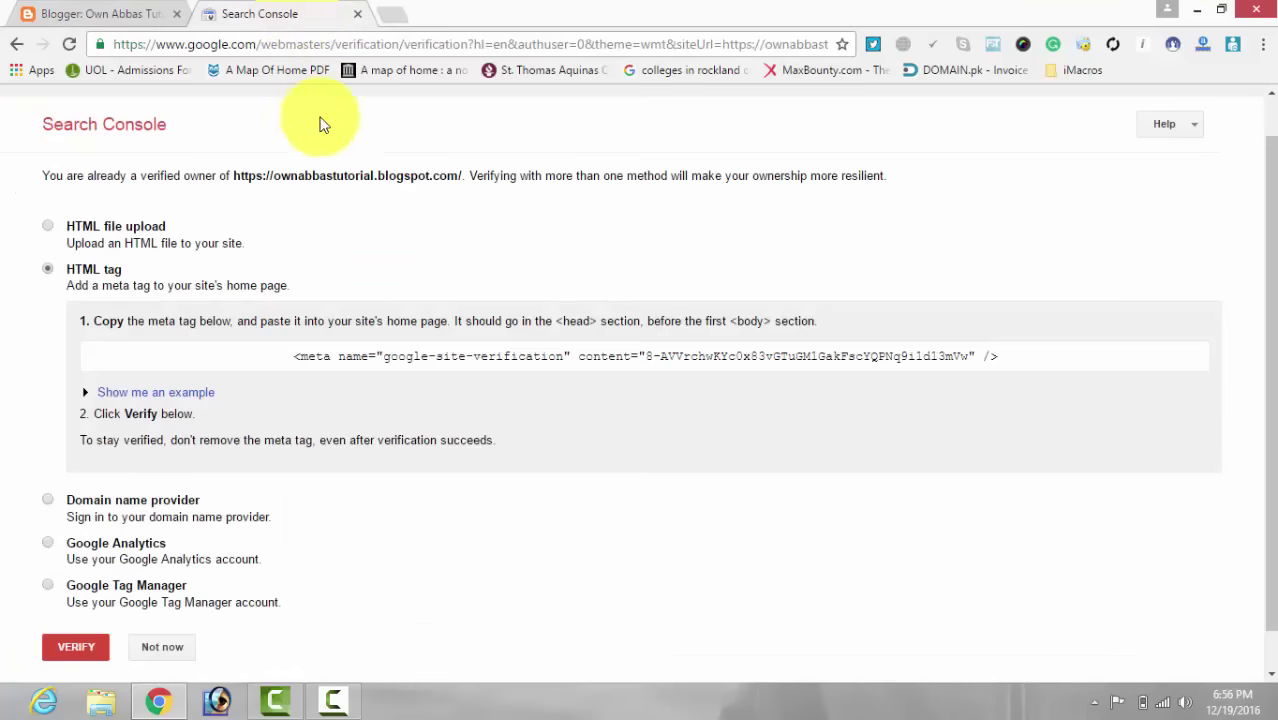
pyautogui.click(79, 646)
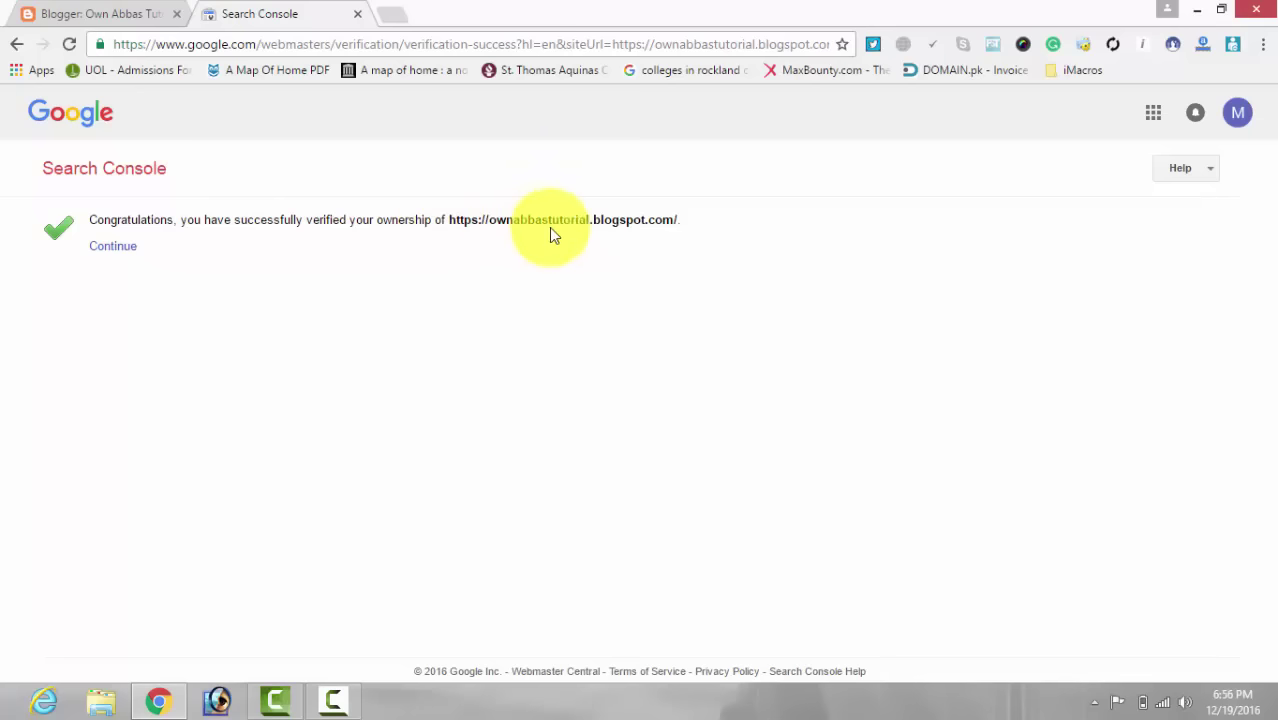
pyautogui.click(116, 250)
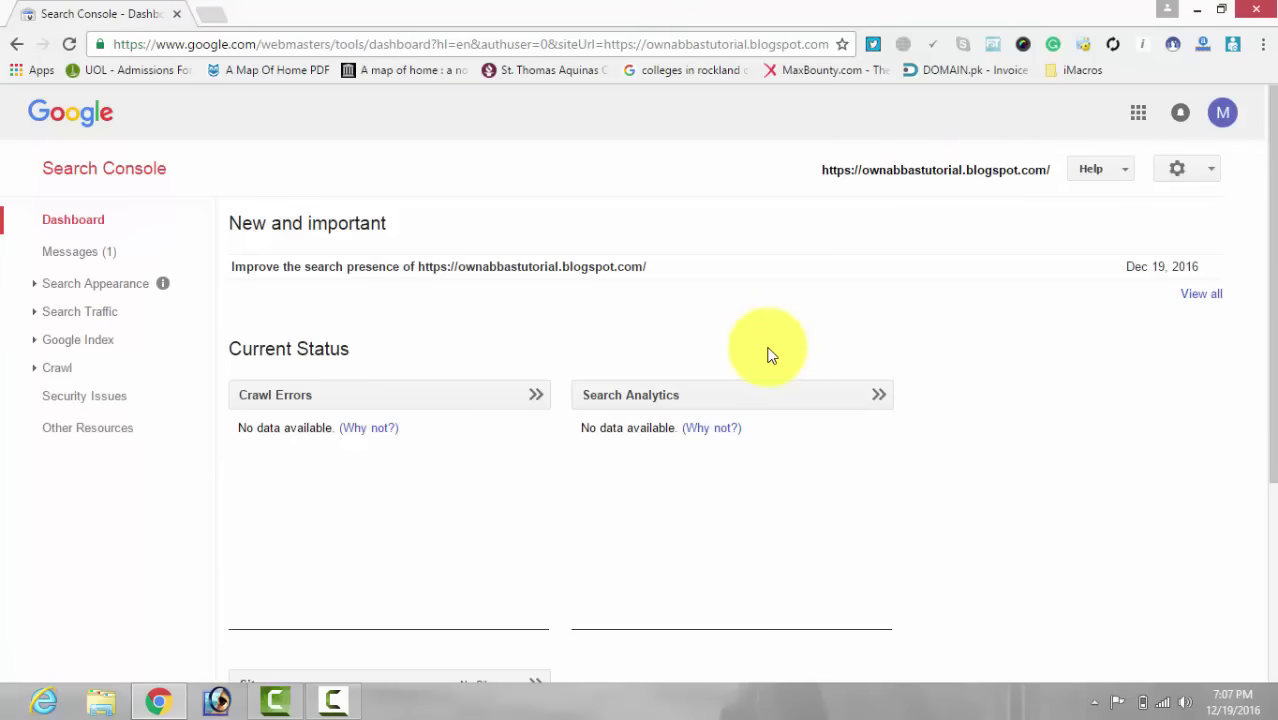
# Open the robots.txt Tester for the blog, examine the contents of the live robots.txt file, and return to the tester
pyautogui.click(77, 369)
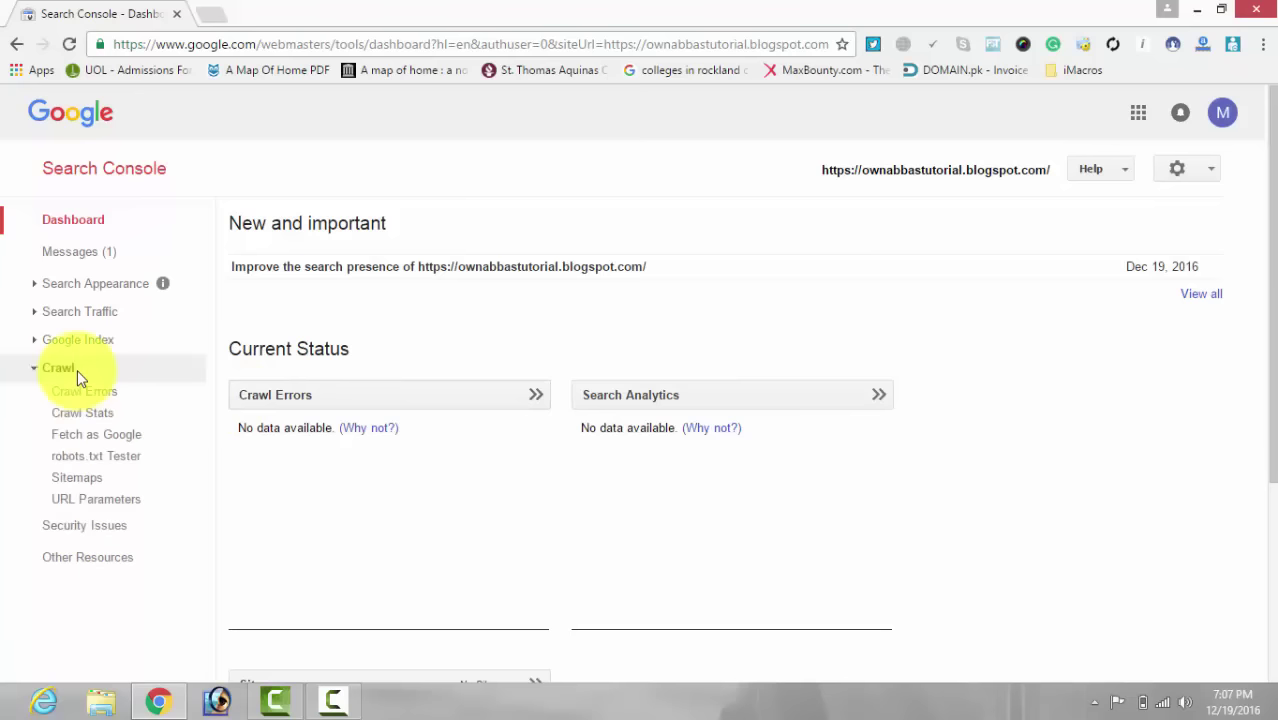
pyautogui.click(112, 459)
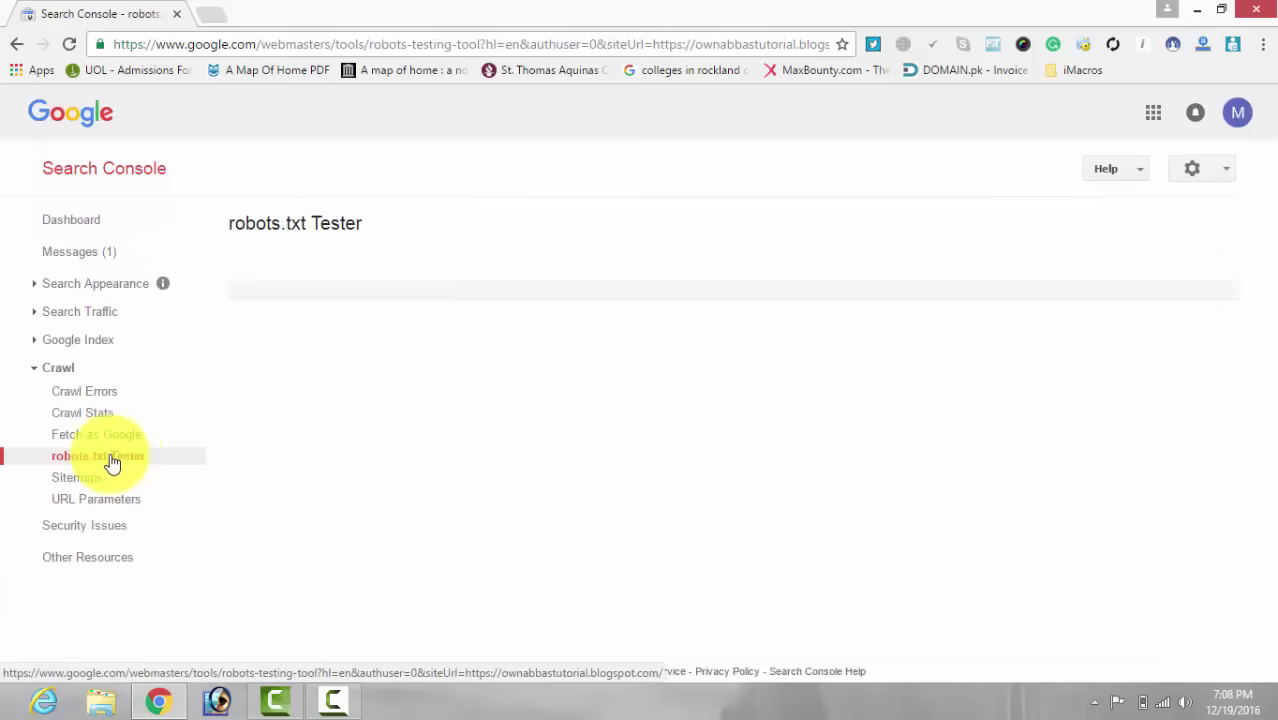
pyautogui.scroll(-2, 872, 295)
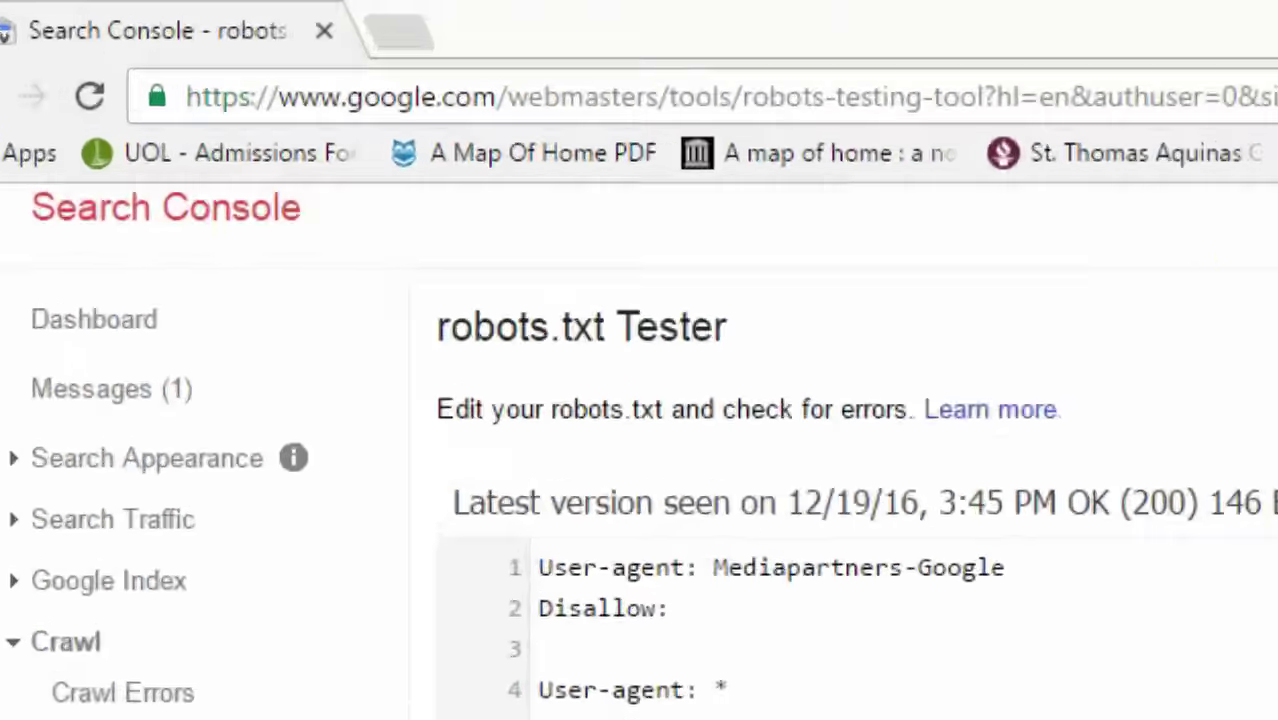
pyautogui.click(1147, 238)
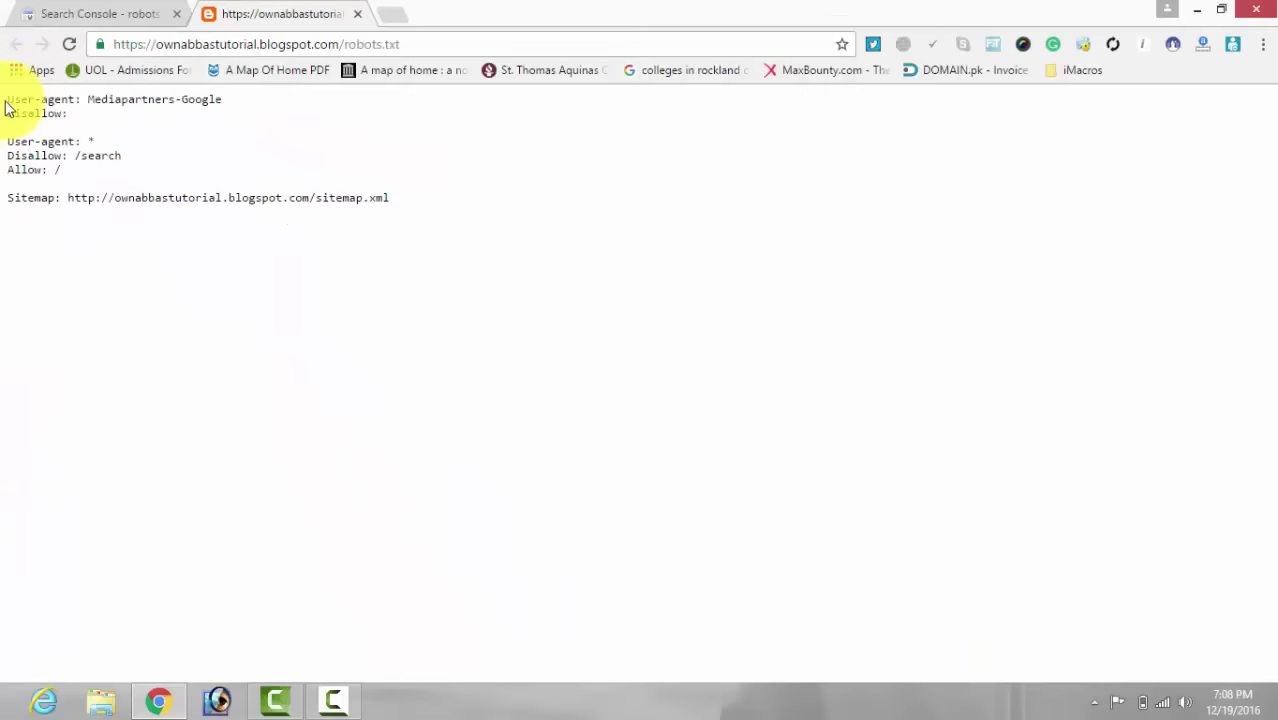
pyautogui.moveTo(6, 101); pyautogui.dragTo(433, 207)
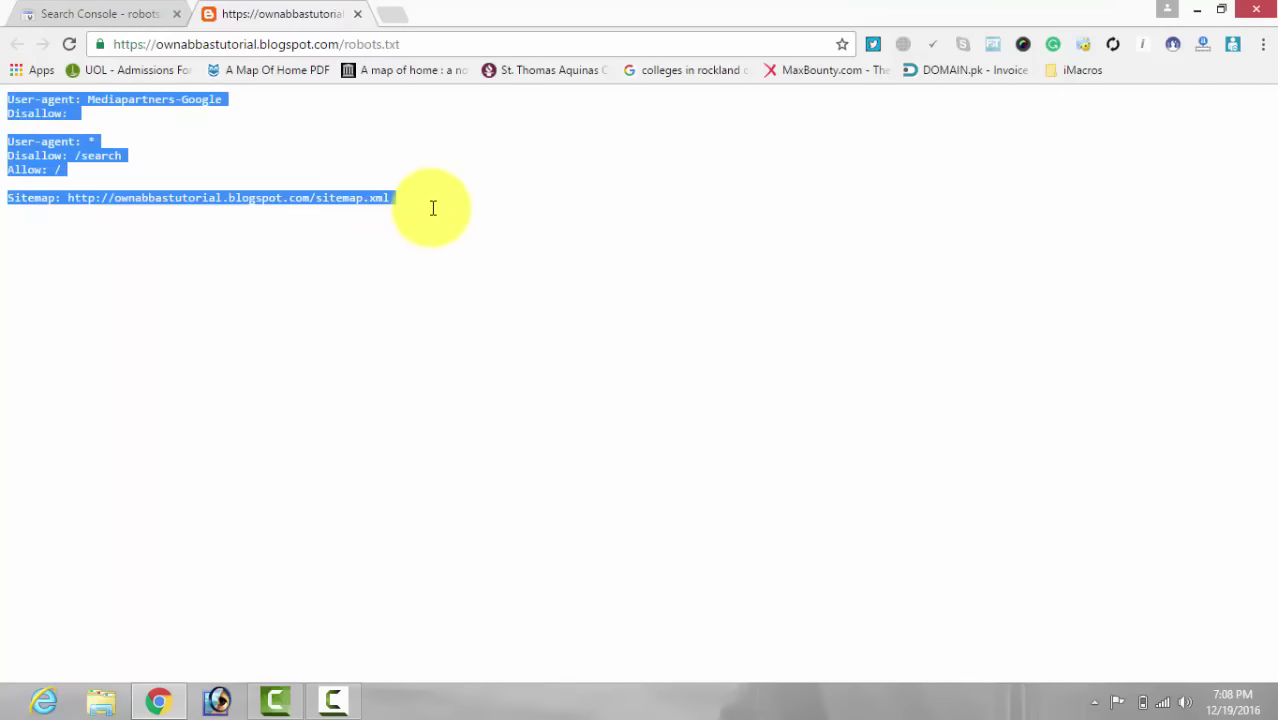
pyautogui.click(428, 176)
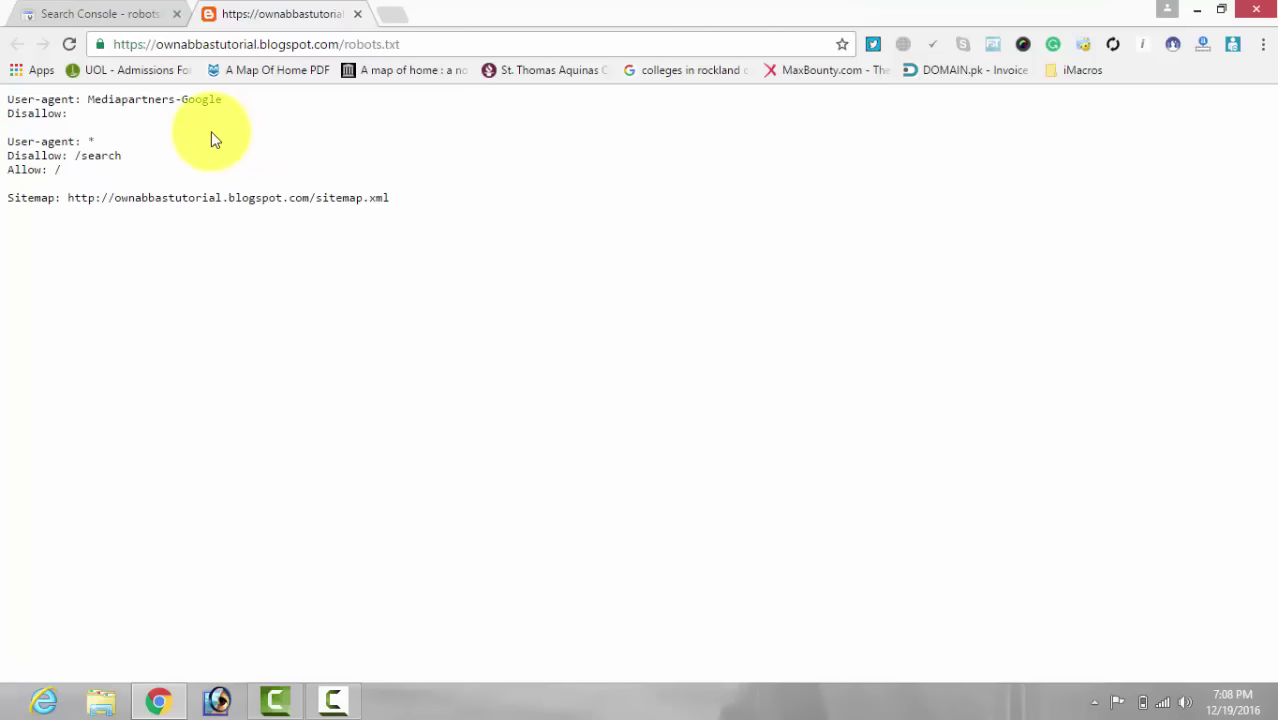
pyautogui.click(358, 15)
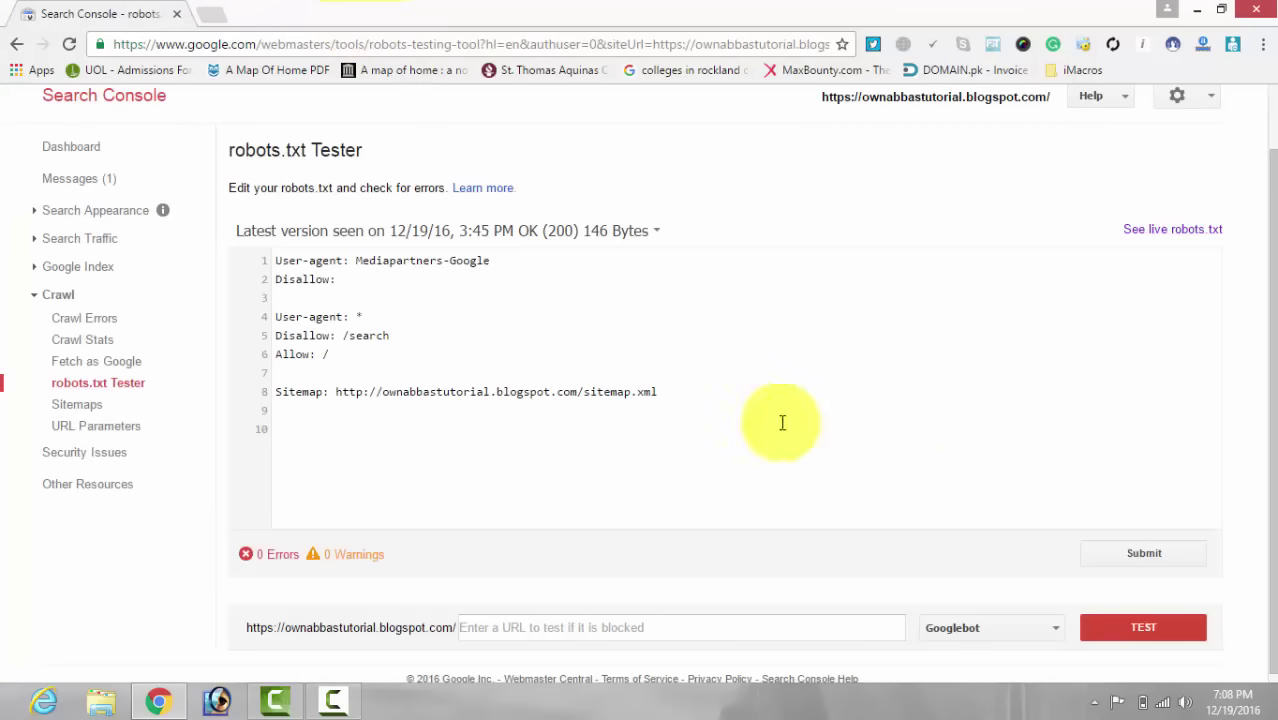